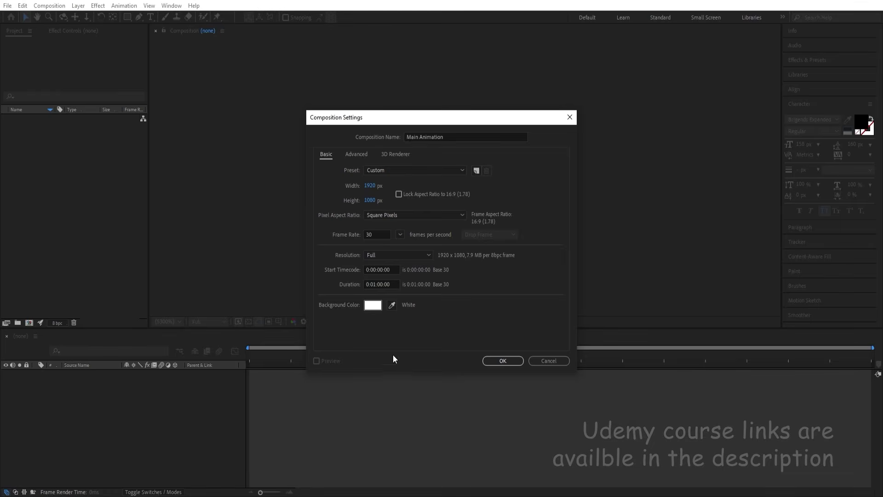
# Step: Create the 1920 × 1080, 30 fps, one-minute Main Animation composition with a white background and show its Title/Action Safe guides
pyautogui.click(487, 360)
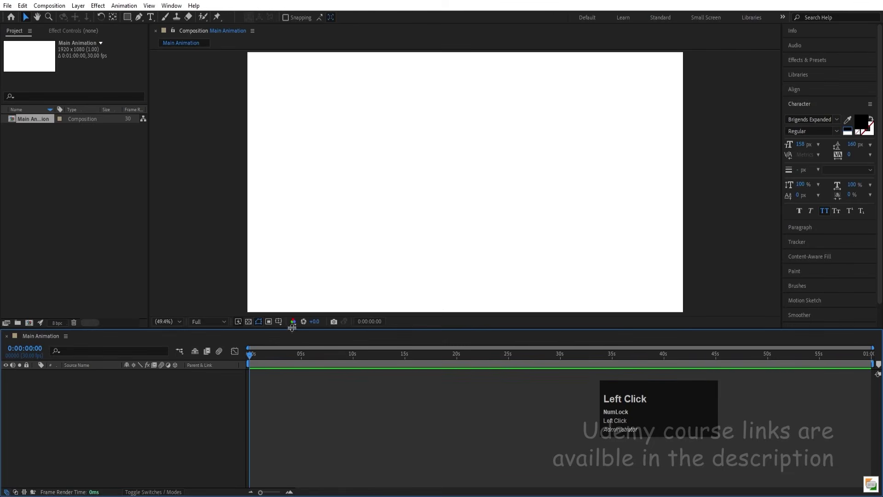
pyautogui.click(277, 325)
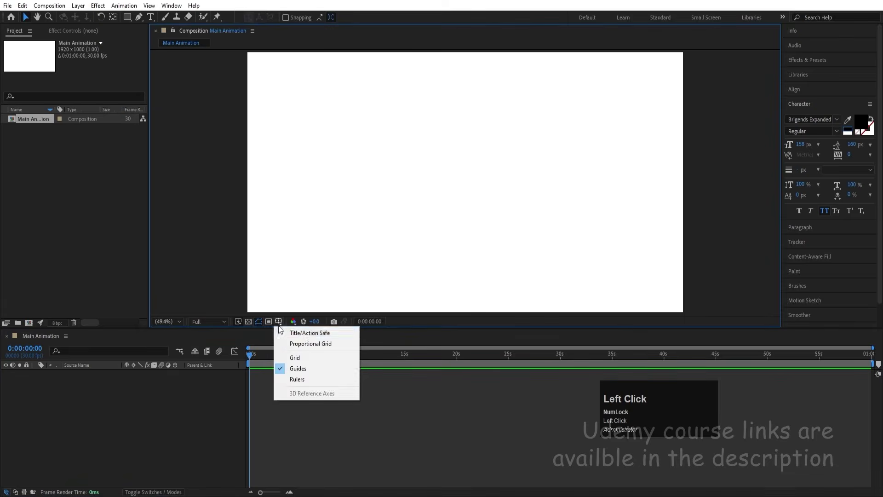
pyautogui.click(308, 332)
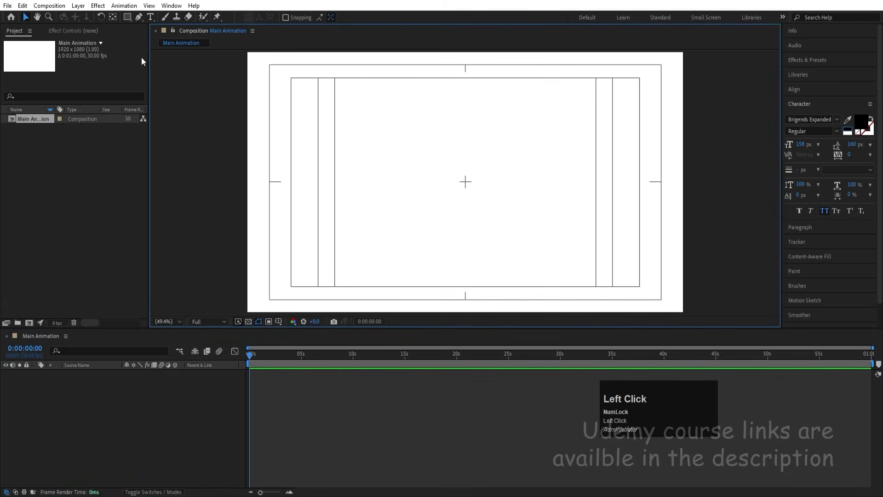
# Step: Add a text layer reading MOTION in all caps in the composition
pyautogui.click(150, 17)
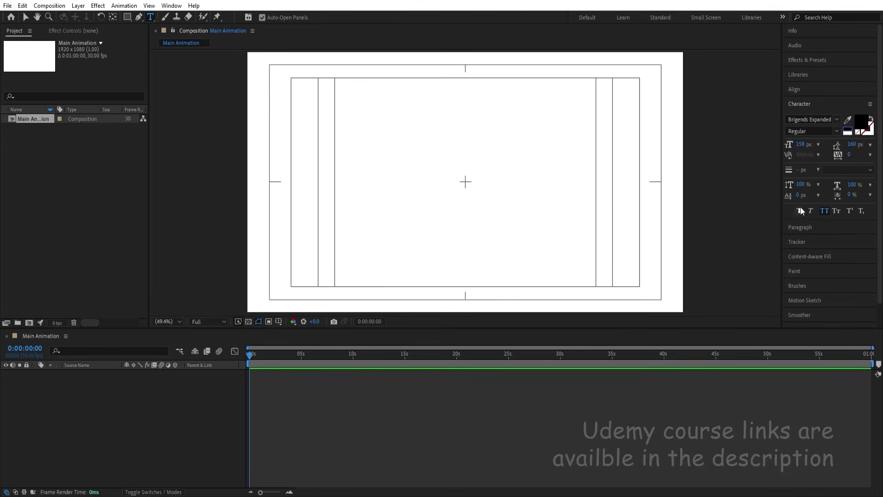
pyautogui.click(825, 211)
pyautogui.click(414, 199)
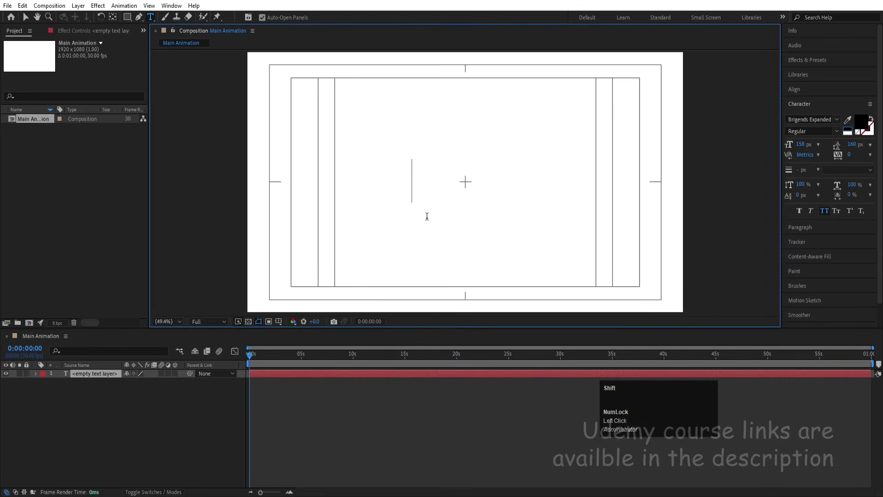
pyautogui.write('MOTIOM')
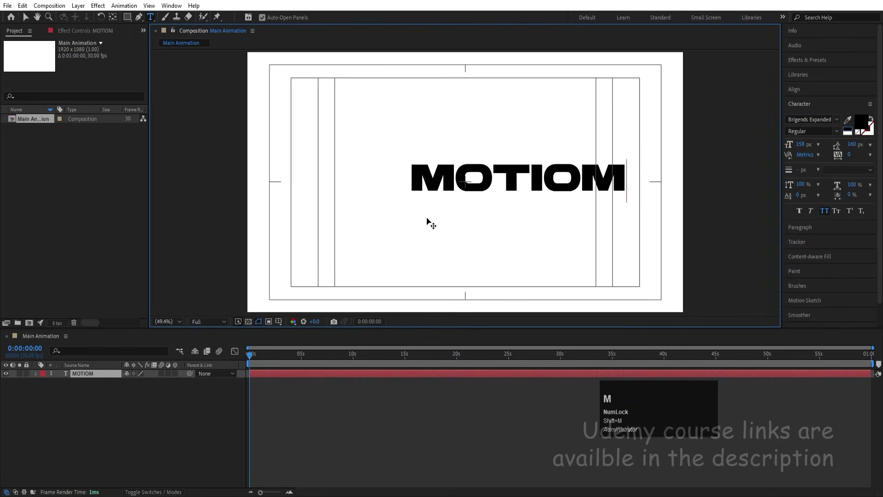
pyautogui.press('BackSpace')
pyautogui.write('N')
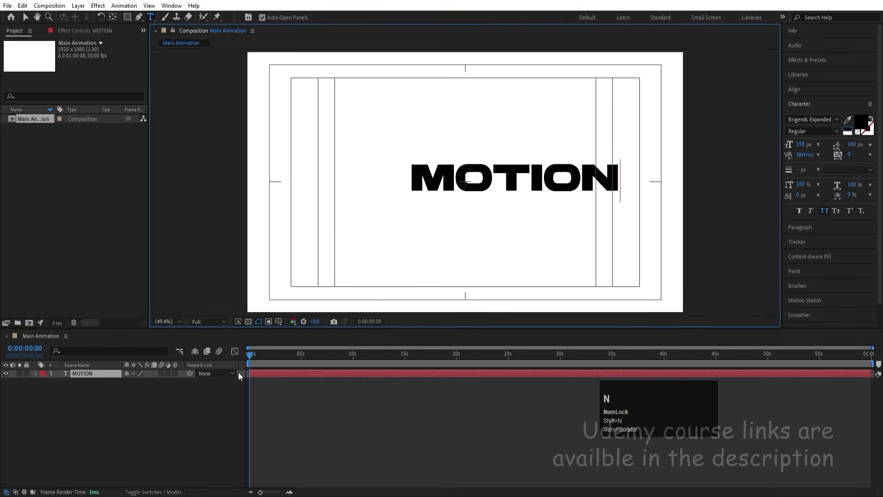
pyautogui.click(98, 415)
# Step: Center the MOTION layer's anchor point in its text and align the layer horizontally and vertically to the composition's center
pyautogui.click(83, 374)
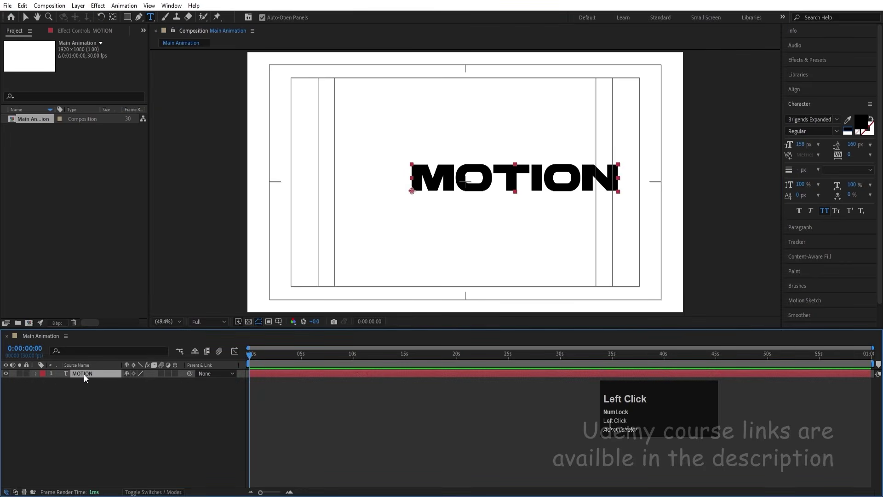
pyautogui.hotkey('ctrl', 'alt', 'Home')
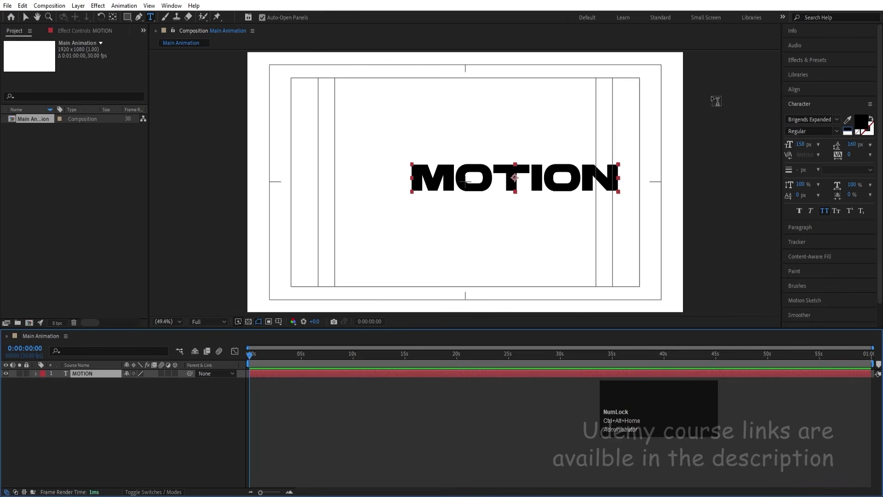
pyautogui.click(792, 90)
pyautogui.click(808, 113)
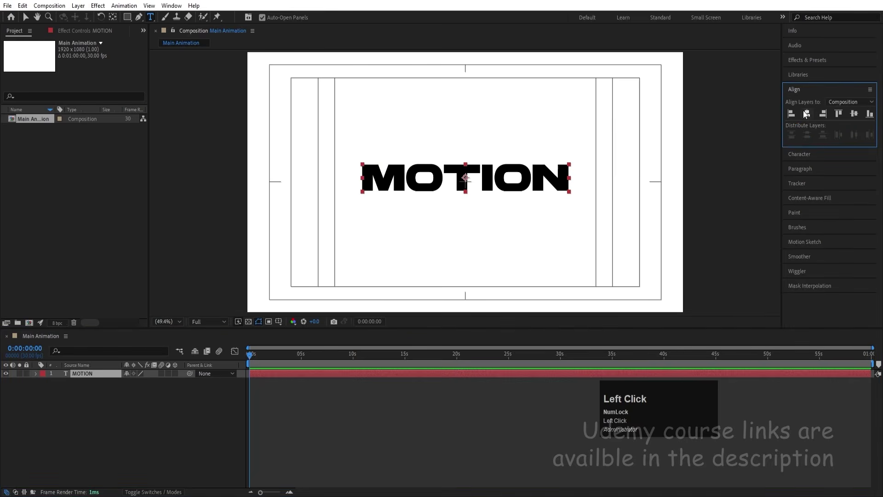
pyautogui.click(854, 113)
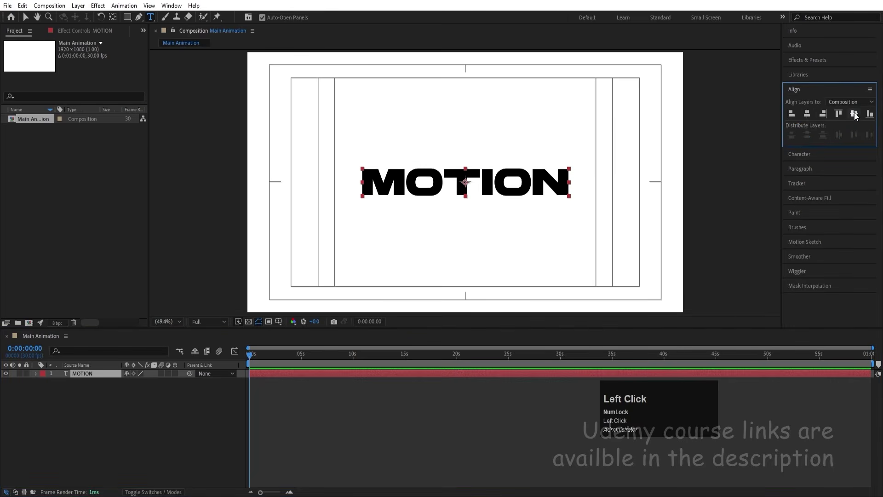
pyautogui.click(105, 409)
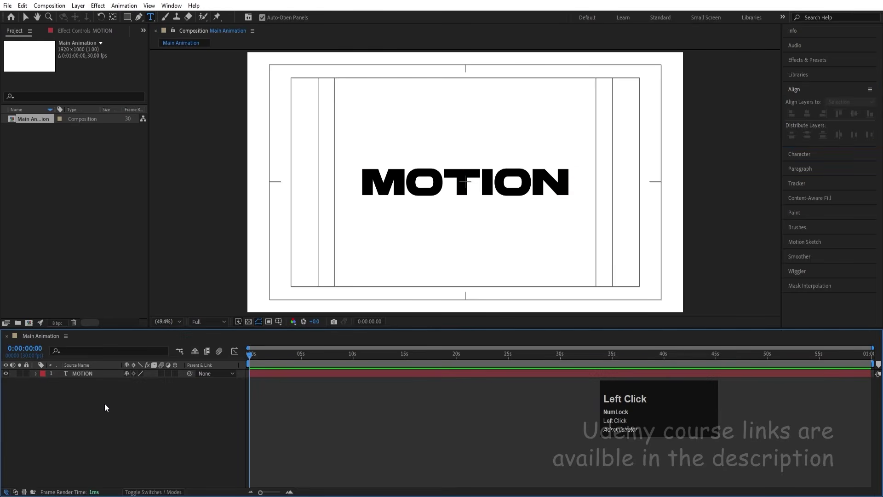
# Step: Add a Position text animator to the MOTION layer and set its position to 0.0, 170.0
pyautogui.click(89, 375)
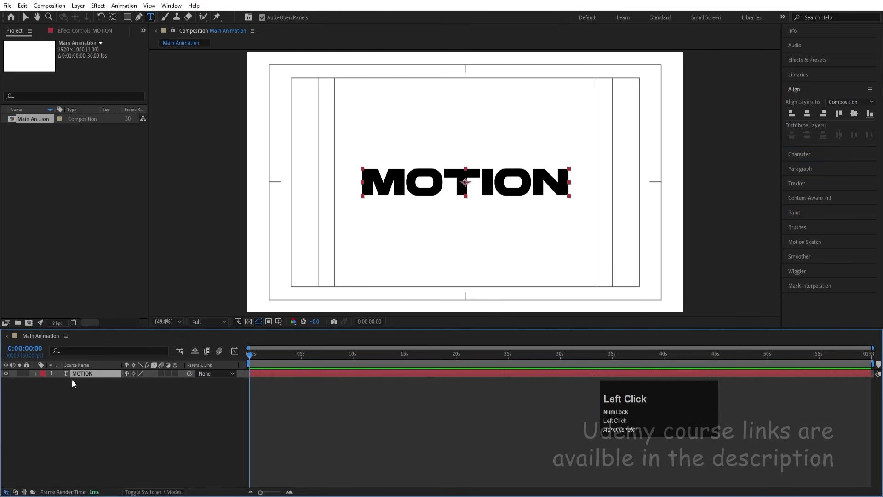
pyautogui.click(36, 374)
pyautogui.click(181, 381)
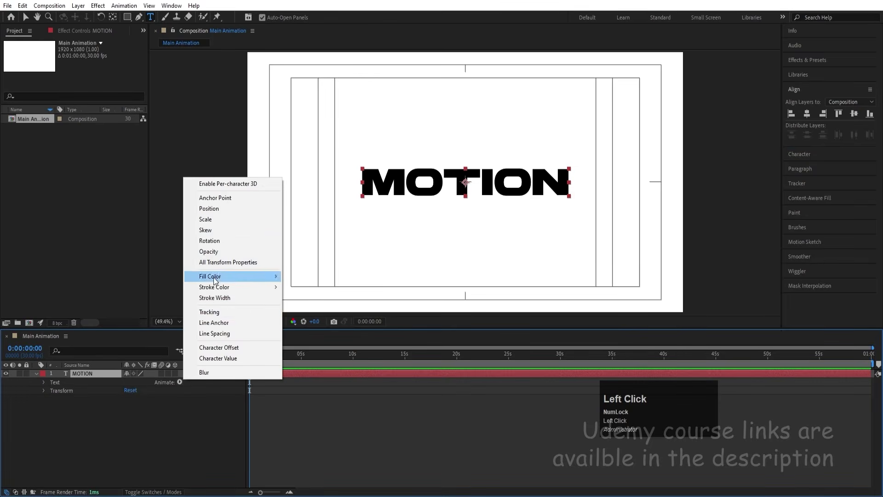
pyautogui.click(216, 210)
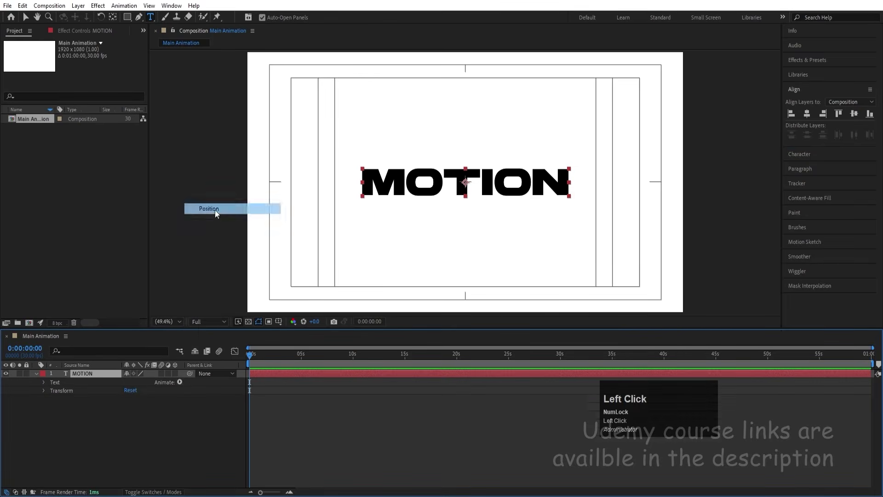
pyautogui.moveTo(138, 430); pyautogui.dragTo(214, 433)
# Step: Keyframe the Range Selector's Start on the MOTION layer from 0% at 0:00:00:00 to 100% at 0:00:03:01
pyautogui.click(58, 424)
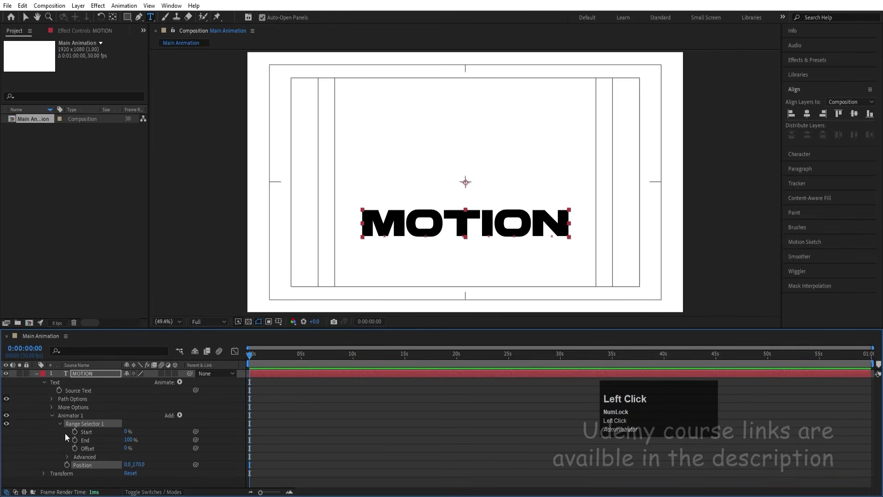
pyautogui.click(75, 432)
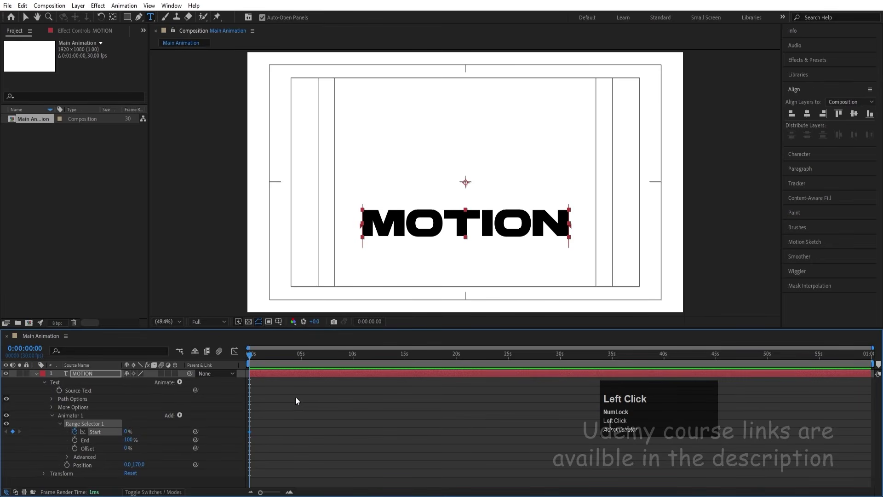
pyautogui.press('=')
pyautogui.press('=')
pyautogui.press('=')
pyautogui.press('=')
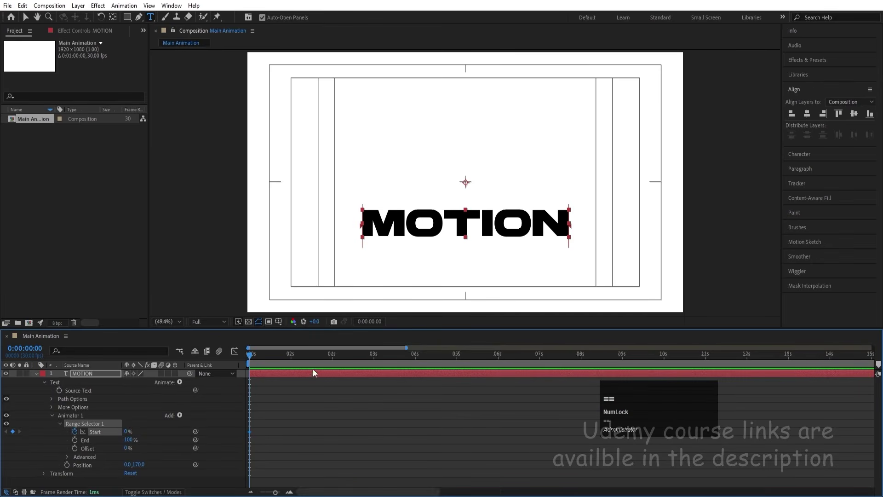
pyautogui.press('-')
pyautogui.press('-')
pyautogui.press('-')
pyautogui.press('-')
pyautogui.press('-')
pyautogui.press('-')
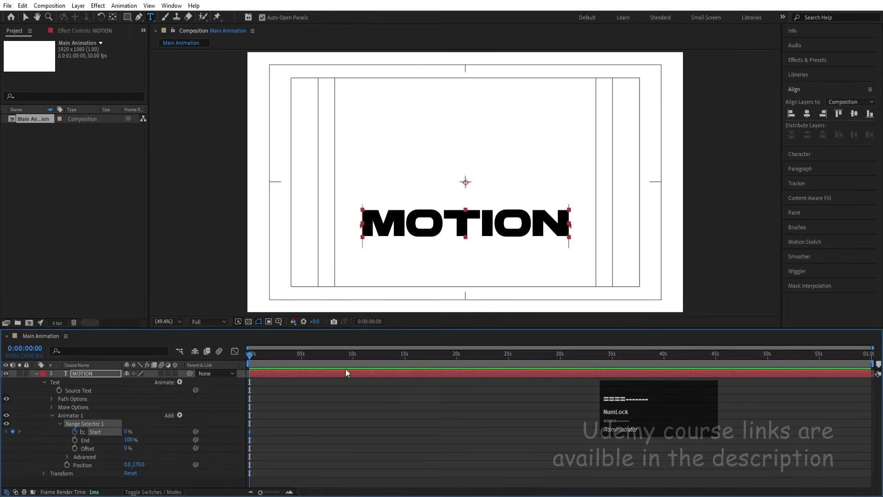
pyautogui.click(350, 394)
pyautogui.press('=')
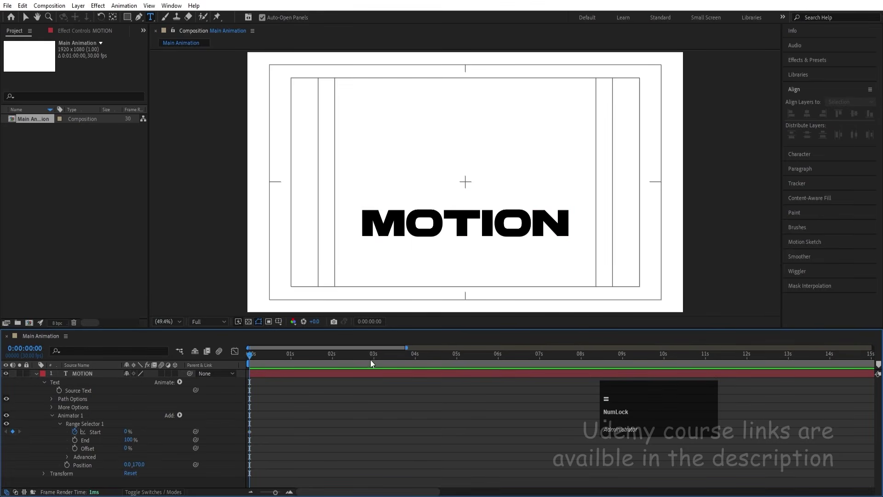
pyautogui.click(374, 357)
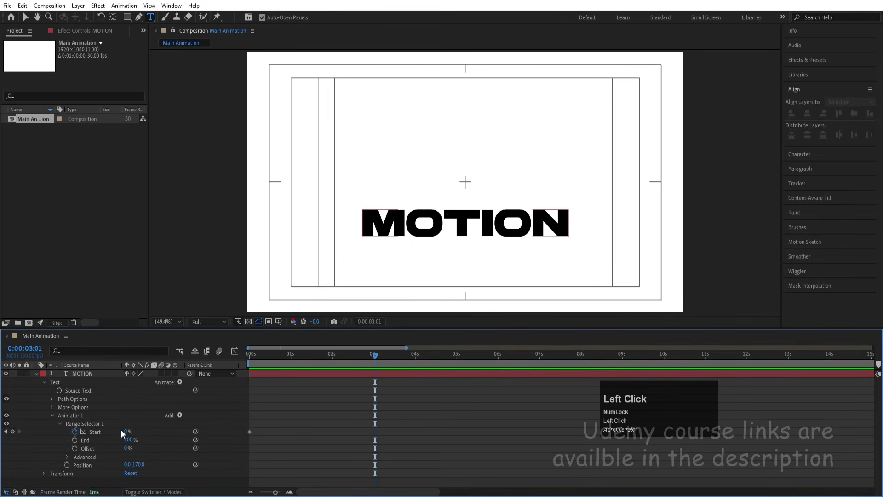
pyautogui.moveTo(134, 431); pyautogui.dragTo(218, 420)
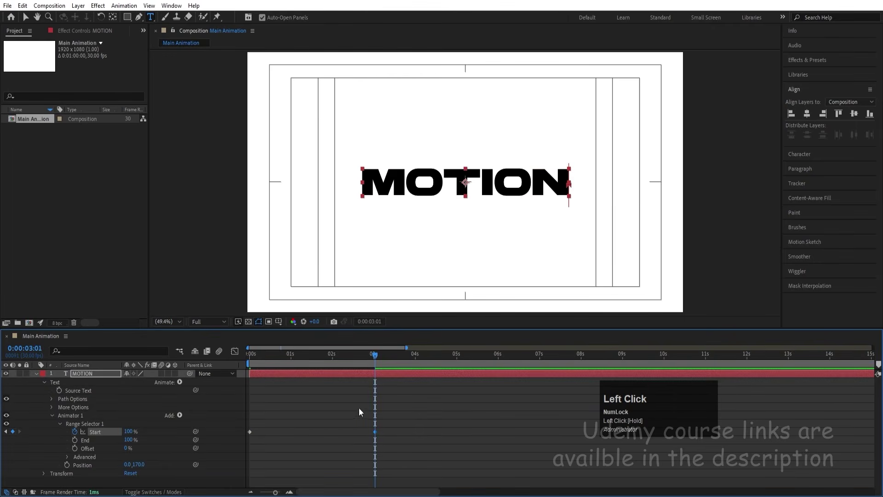
# Step: Apply Easy Ease to both Start keyframes and lengthen their speed graph handles into a steep peak between the keyframes
pyautogui.moveTo(417, 455); pyautogui.dragTo(248, 389)
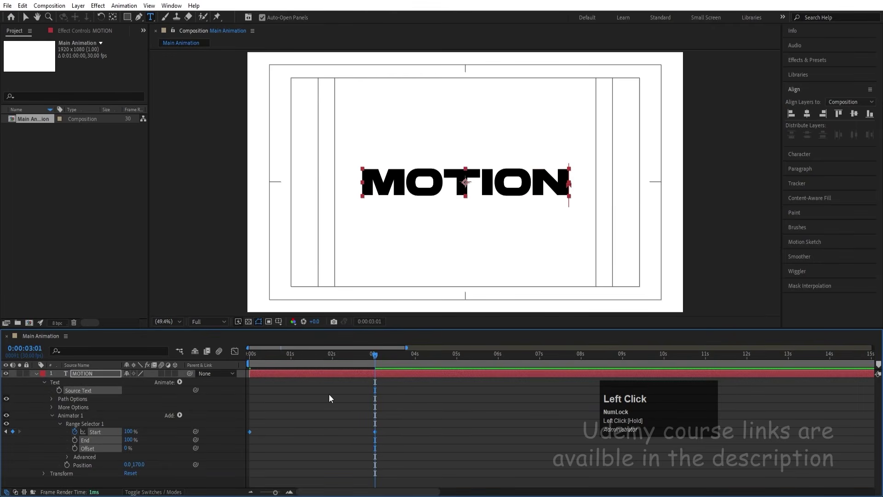
pyautogui.press('F9')
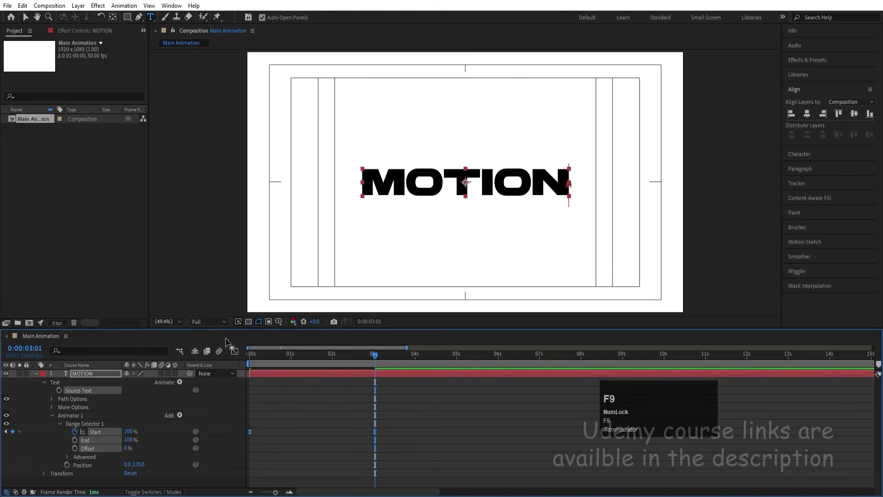
pyautogui.click(234, 351)
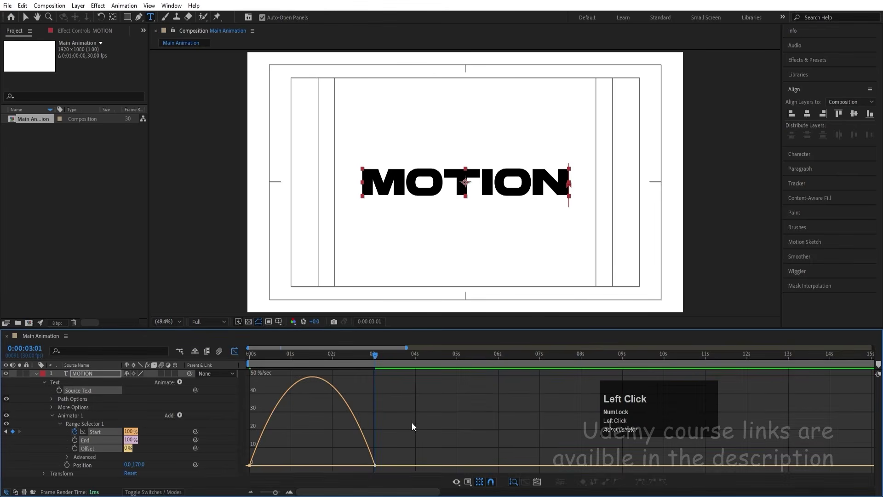
pyautogui.rightClick(412, 422)
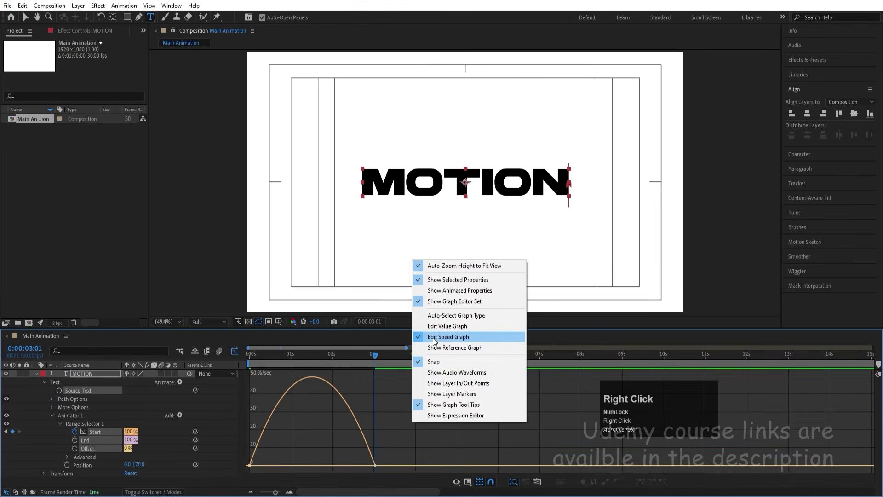
pyautogui.moveTo(394, 446); pyautogui.dragTo(238, 473)
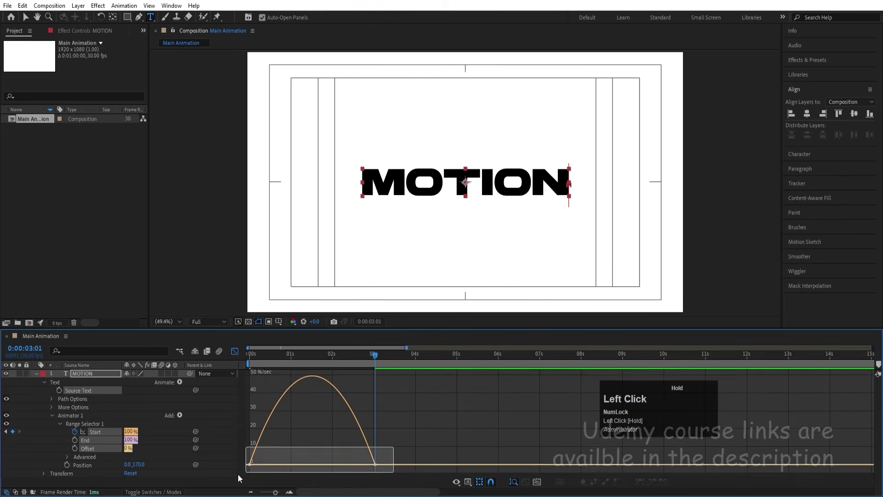
pyautogui.moveTo(354, 461); pyautogui.dragTo(328, 460)
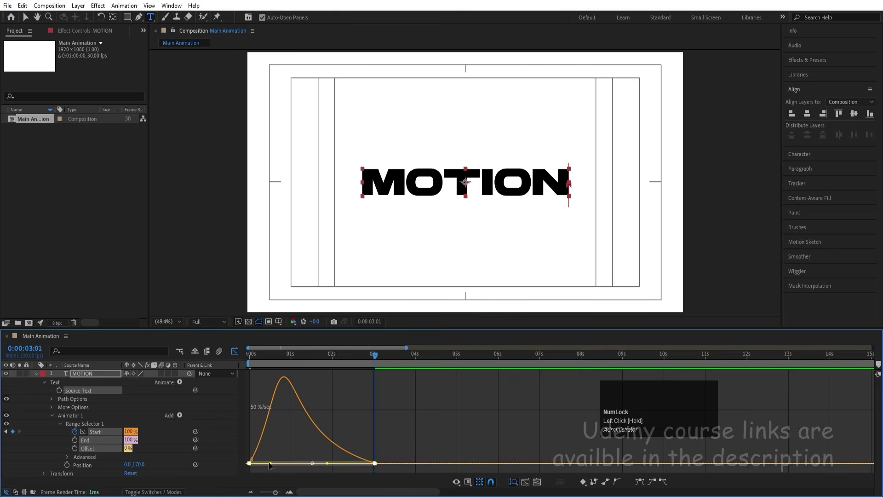
pyautogui.moveTo(270, 463); pyautogui.dragTo(291, 462)
# Step: Leave the graph editor and preview the letter-by-letter rise of MOTION from the first frame
pyautogui.moveTo(257, 355); pyautogui.dragTo(232, 355)
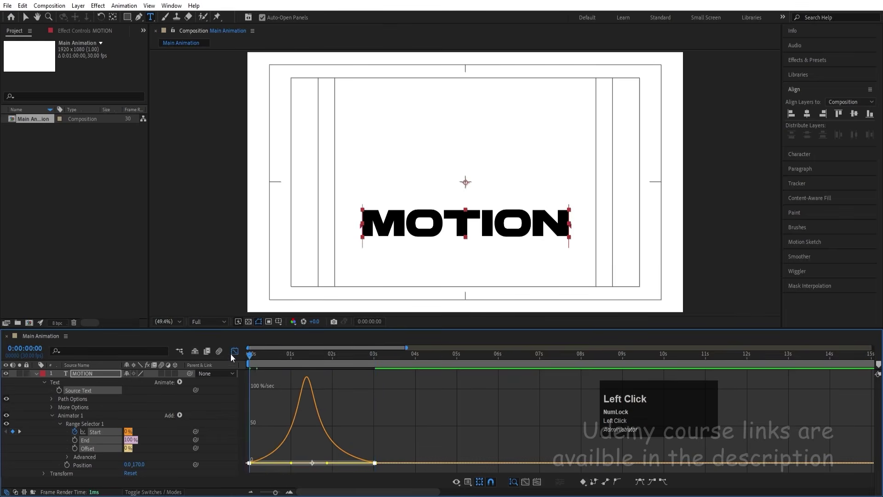
pyautogui.click(233, 350)
pyautogui.press('space')
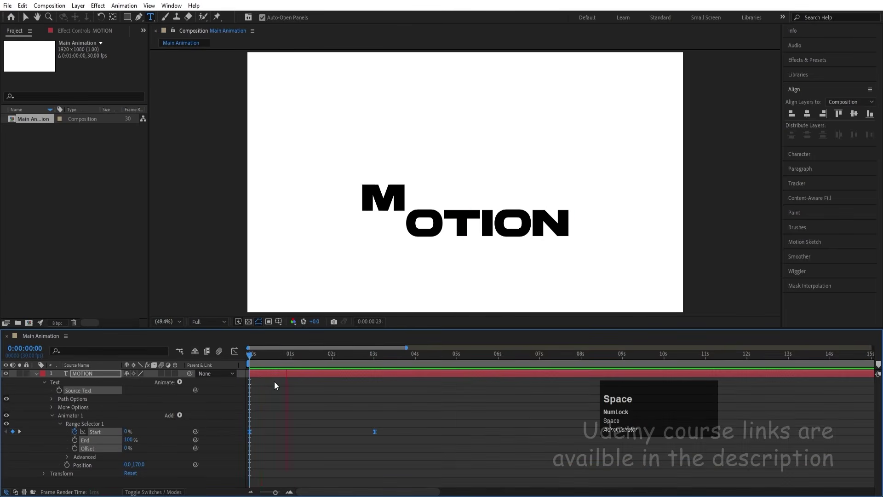
pyautogui.press('space')
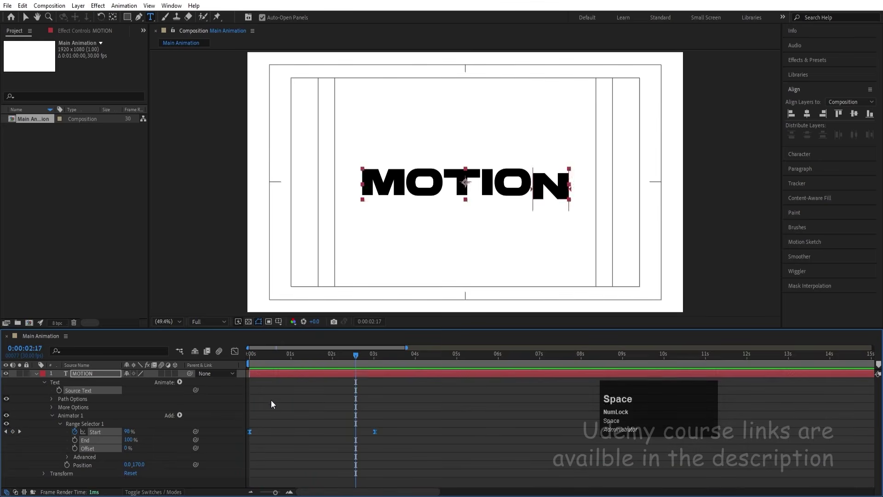
pyautogui.click(271, 401)
pyautogui.moveTo(268, 355); pyautogui.dragTo(326, 377)
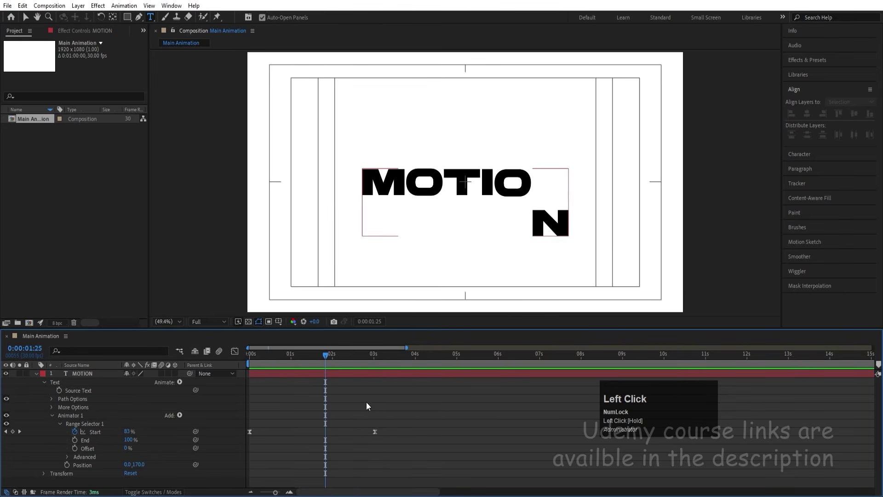
# Step: At 0:00:03:01, draw a straight horizontal line just beneath MOTION with the Pen tool, extending slightly past both ends of the word
pyautogui.press('k')
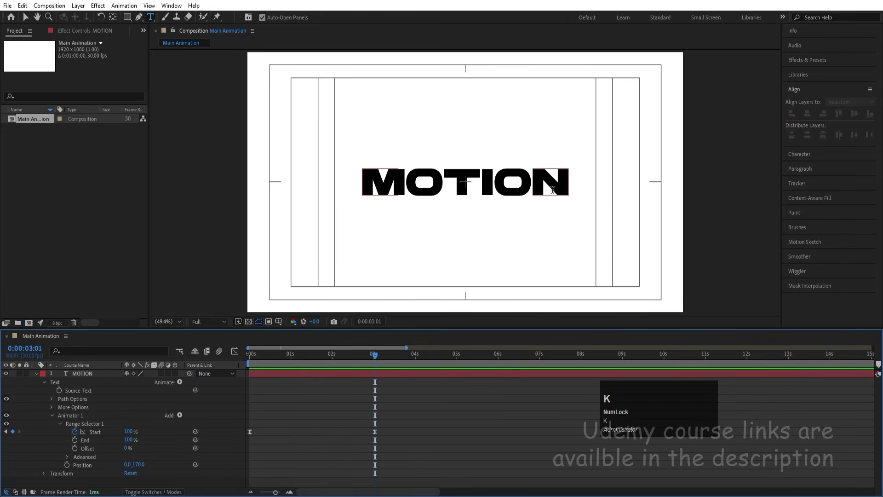
pyautogui.click(35, 374)
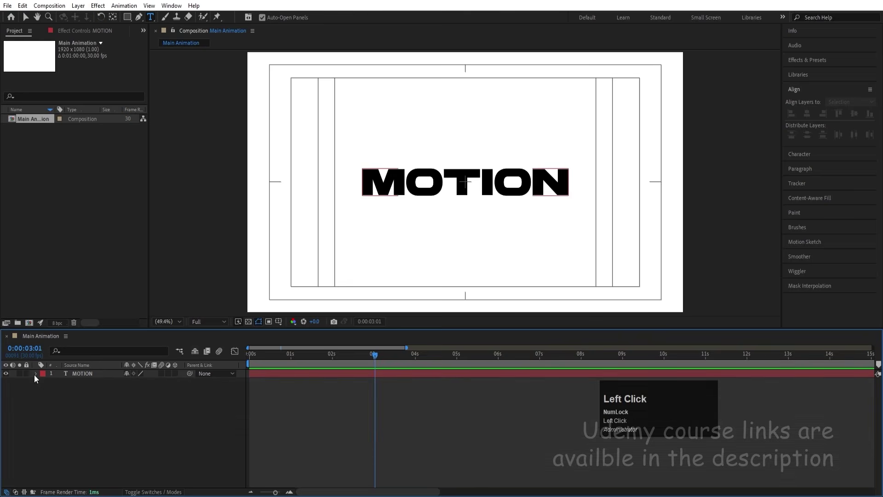
pyautogui.click(138, 17)
pyautogui.click(345, 198)
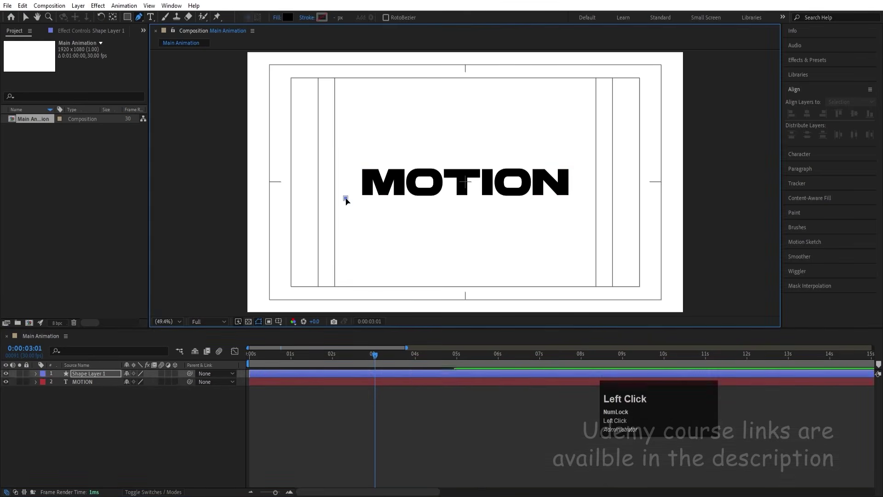
pyautogui.keyDown('shift'); pyautogui.click(584, 199); pyautogui.keyUp('shift')
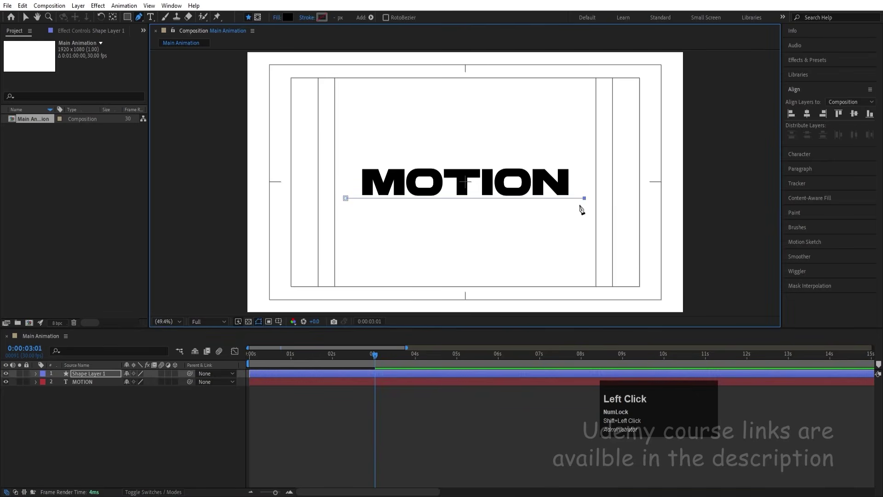
# Step: Give the line under MOTION a black stroke and set its width to 10 px
pyautogui.click(322, 17)
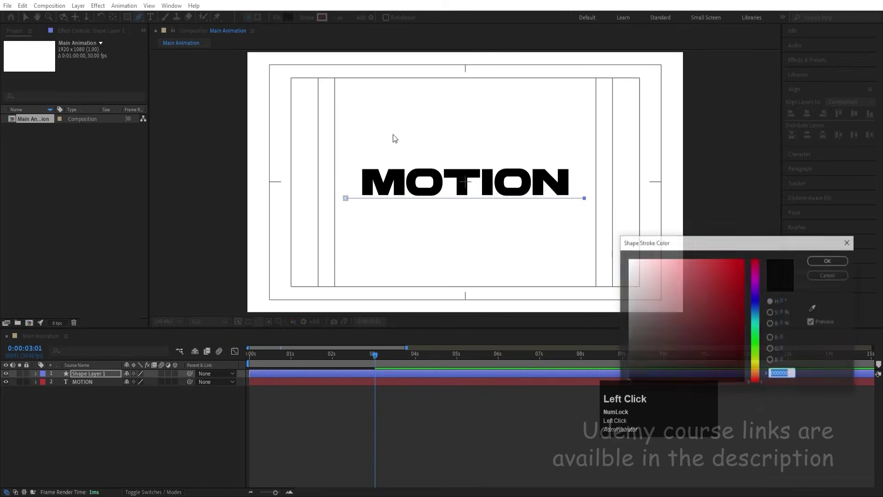
pyautogui.press('Return')
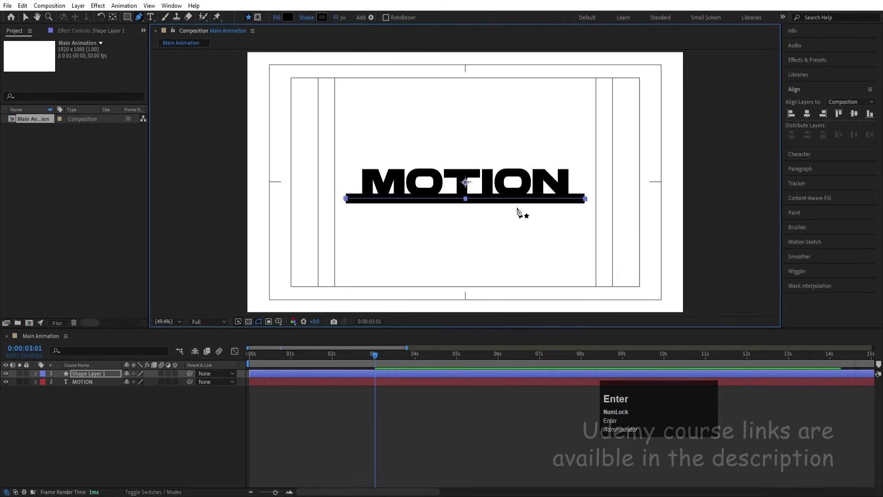
pyautogui.click(336, 17)
pyautogui.press('BackSpace')
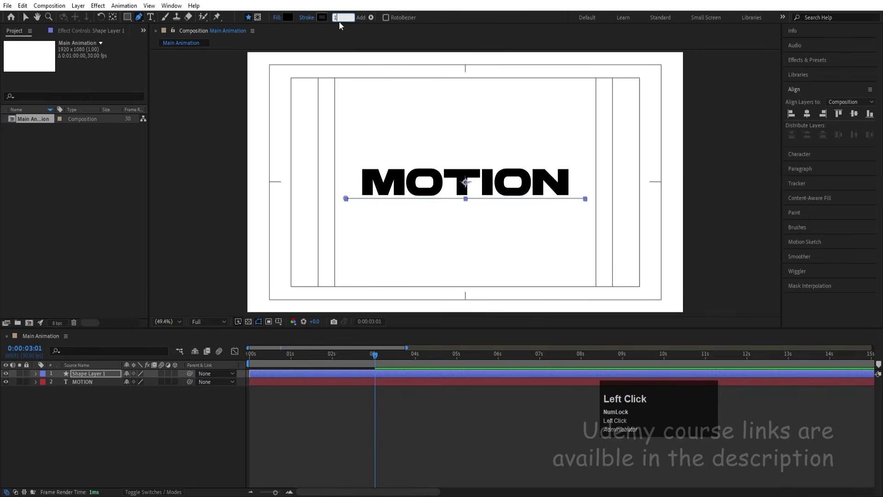
pyautogui.click(342, 19)
pyautogui.press('Return')
pyautogui.click(126, 407)
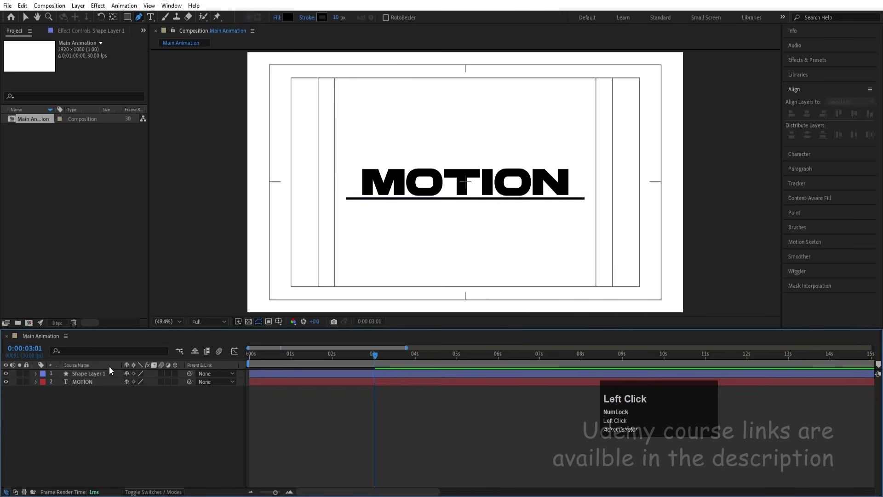
# Step: Thin the stroke of Shape Layer 1 to 5 px
pyautogui.click(97, 374)
pyautogui.click(336, 17)
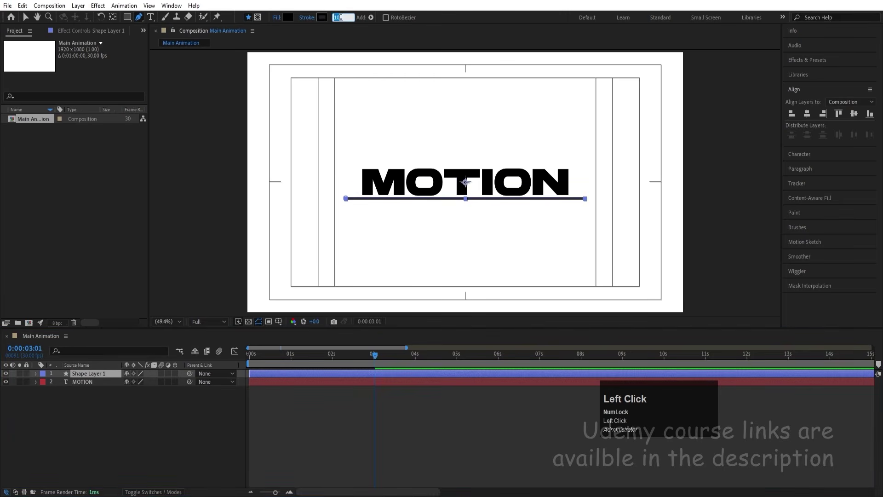
pyautogui.write('5')
pyautogui.press('Return')
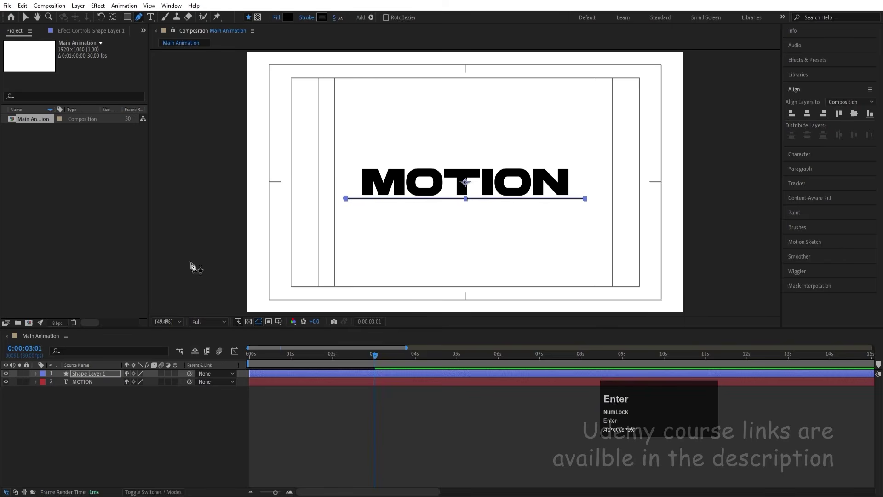
pyautogui.click(98, 413)
# Step: Center the anchor point of Shape Layer 1 on the line and align the layer horizontally to the middle of the composition
pyautogui.click(93, 374)
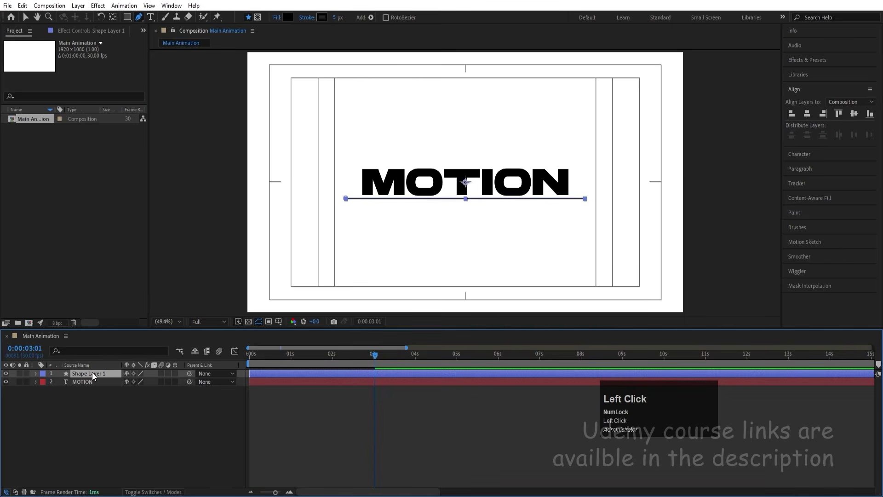
pyautogui.hotkey('ctrl', 'alt', 'Home')
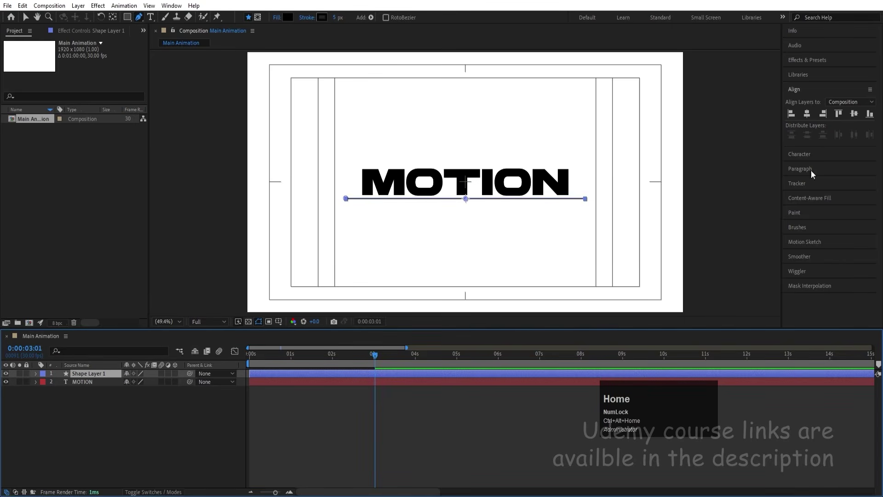
pyautogui.click(809, 113)
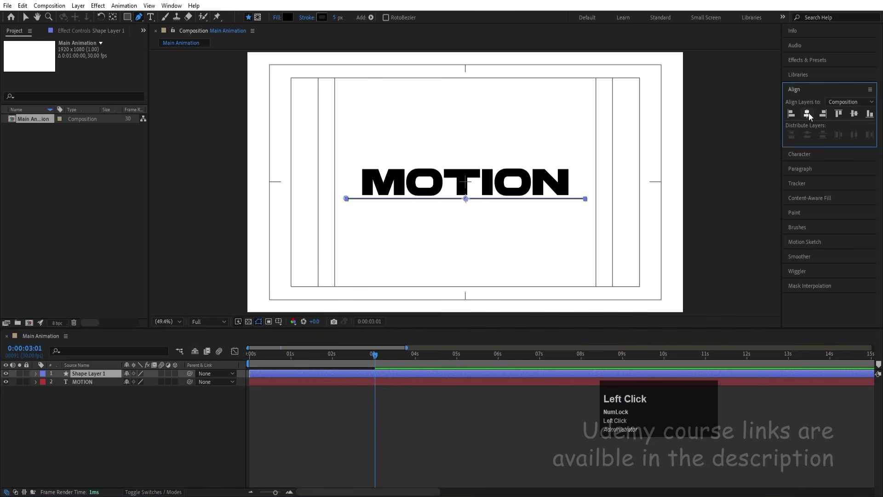
pyautogui.click(125, 423)
# Step: Scrub through the animation to 0:00:03:14 and nudge the line upward, closer to the bottom of MOTION
pyautogui.moveTo(268, 359); pyautogui.dragTo(221, 361)
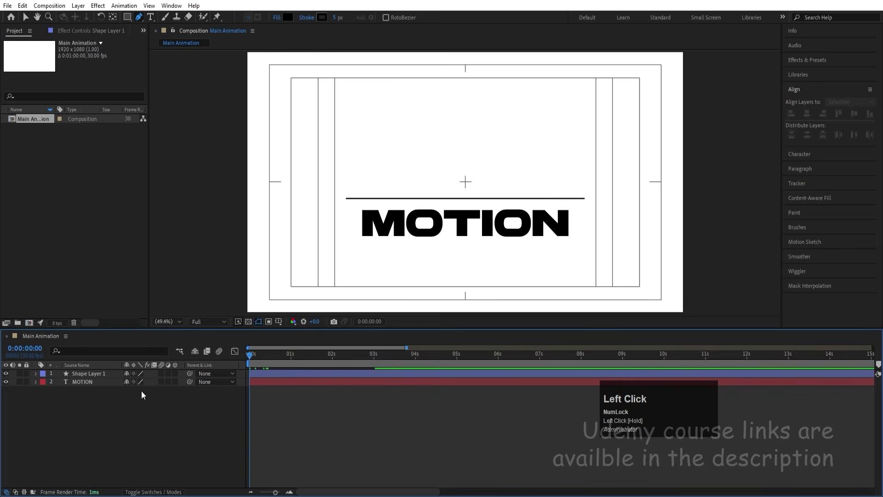
pyautogui.moveTo(252, 356); pyautogui.dragTo(394, 357)
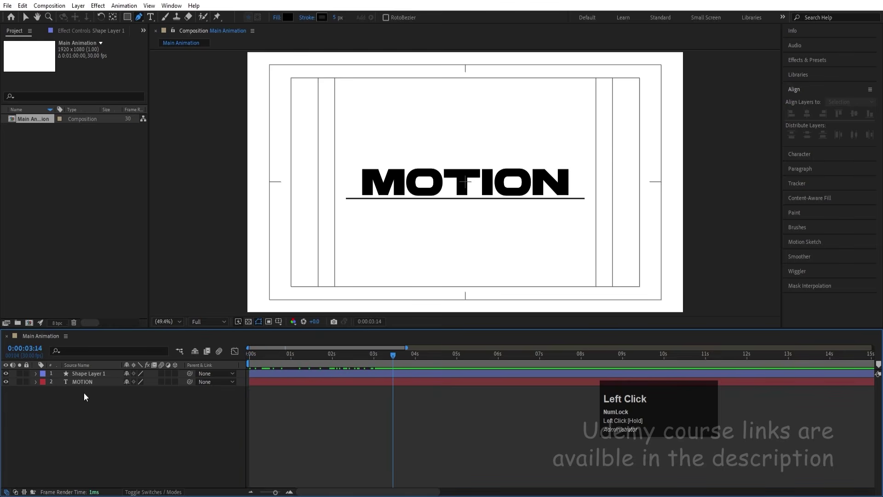
pyautogui.click(83, 374)
pyautogui.press('Up')
pyautogui.press('Up')
pyautogui.press('Up')
pyautogui.press('Up')
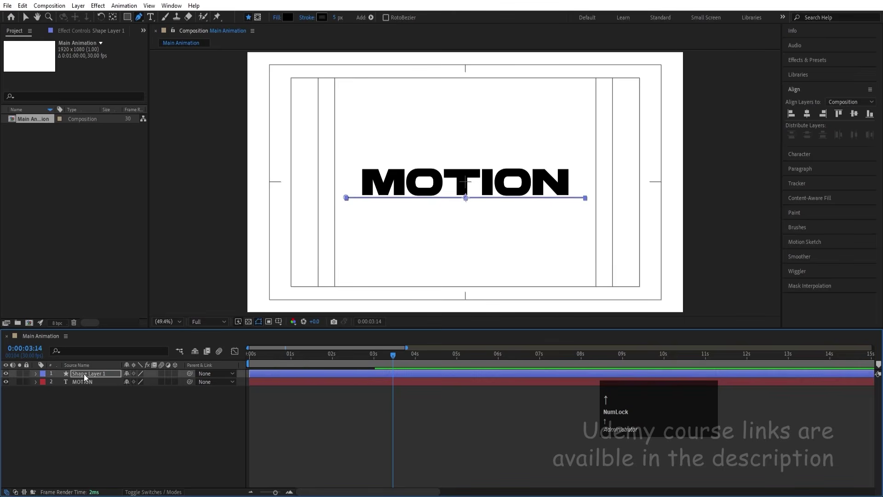
pyautogui.click(109, 413)
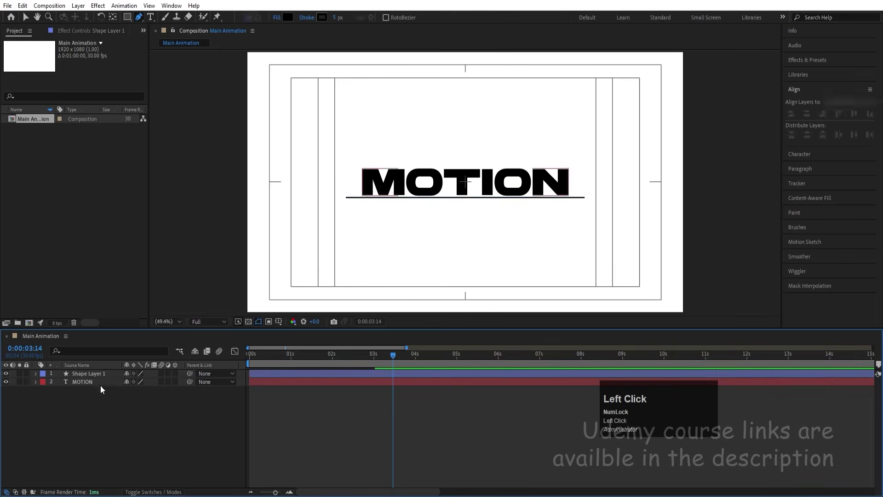
pyautogui.click(92, 375)
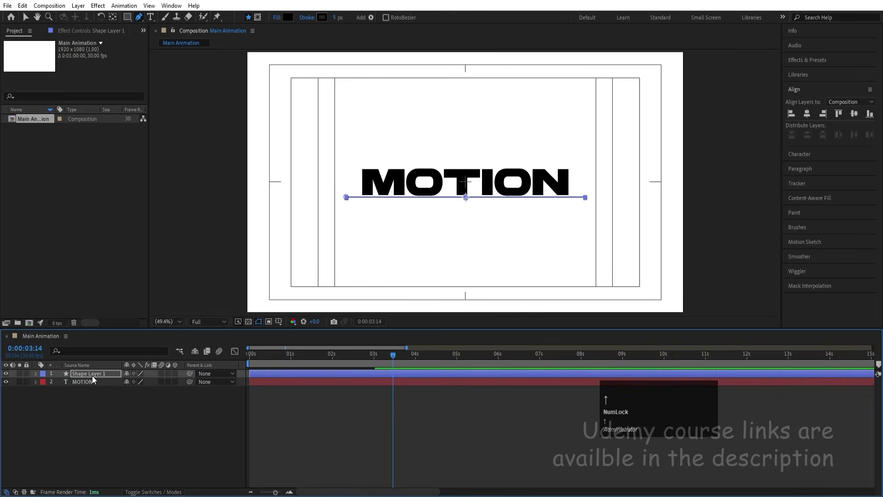
pyautogui.press('Up')
pyautogui.click(101, 389)
pyautogui.click(98, 373)
pyautogui.press('Up')
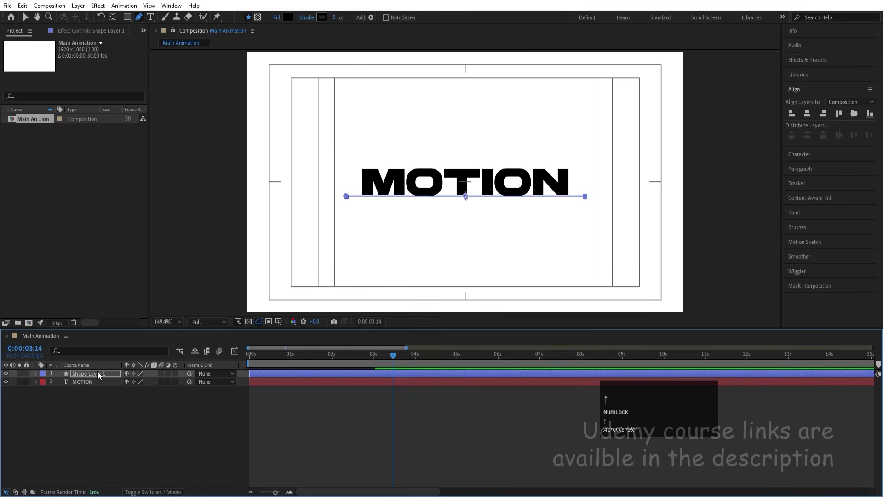
# Step: Fine-tune the line's vertical position in small nudges so that it sits against the bottom edge of the MOTION letters
pyautogui.press('Up')
pyautogui.press('Up')
pyautogui.press('Up')
pyautogui.press('Up')
pyautogui.press('Up')
pyautogui.press('Up')
pyautogui.press('Up')
pyautogui.press('Up')
pyautogui.press('Up')
pyautogui.press('Up')
pyautogui.press('Up')
pyautogui.press('Up')
pyautogui.press('Up')
pyautogui.press('Up')
pyautogui.press('Up')
pyautogui.press('Up')
pyautogui.press('Up')
pyautogui.press('Up')
pyautogui.press('Up')
pyautogui.press('Up')
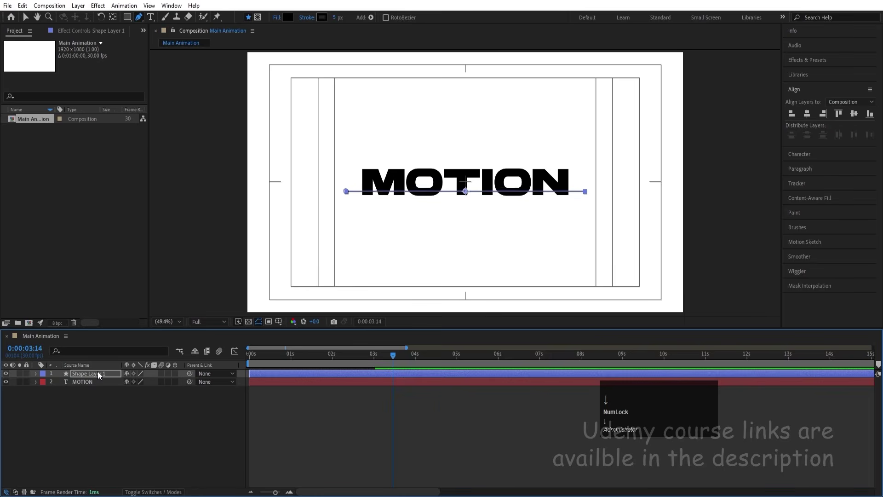
pyautogui.press('Down')
pyautogui.press('Down')
pyautogui.press('Down')
pyautogui.press('Down')
pyautogui.press('Down')
pyautogui.press('Down')
pyautogui.press('Down')
pyautogui.press('Down')
pyautogui.press('Down')
pyautogui.press('Down')
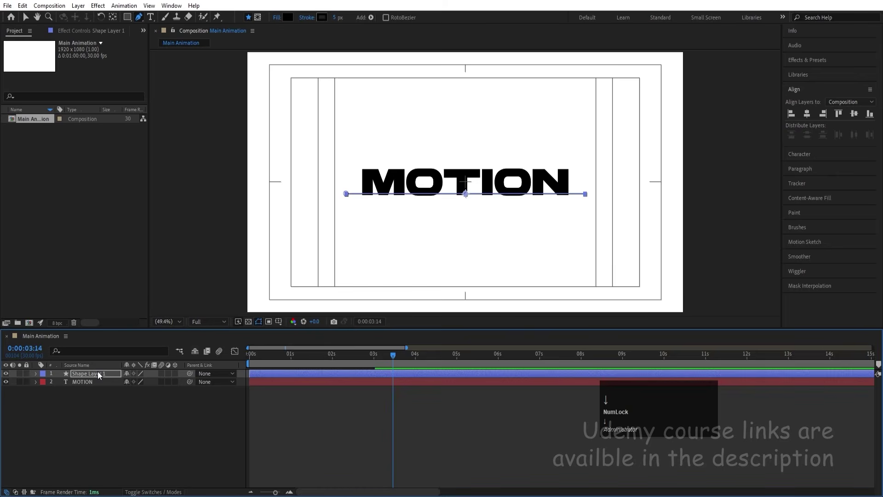
pyautogui.press('Down')
pyautogui.press('Down')
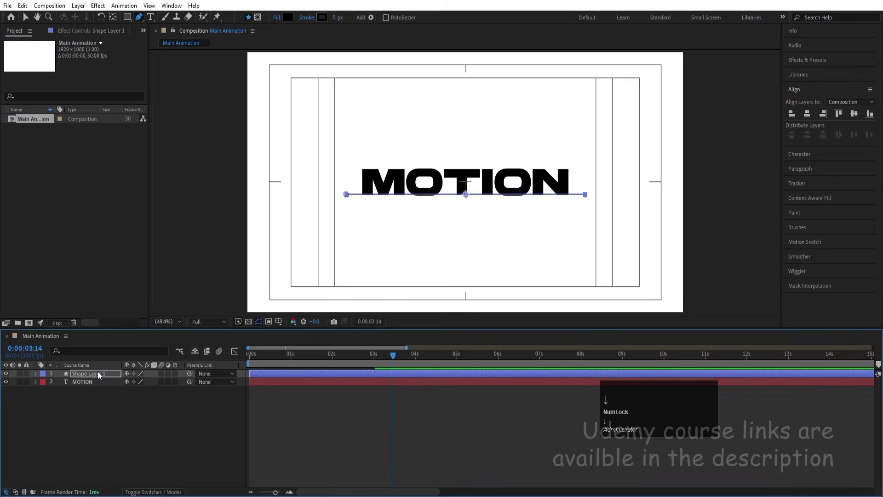
pyautogui.press('Down')
pyautogui.press('Down')
pyautogui.press('Down')
pyautogui.press('Down')
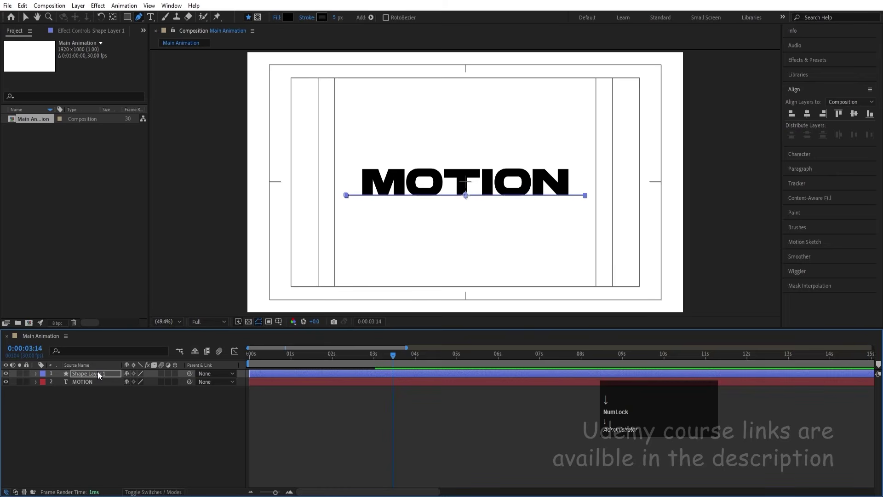
pyautogui.click(153, 416)
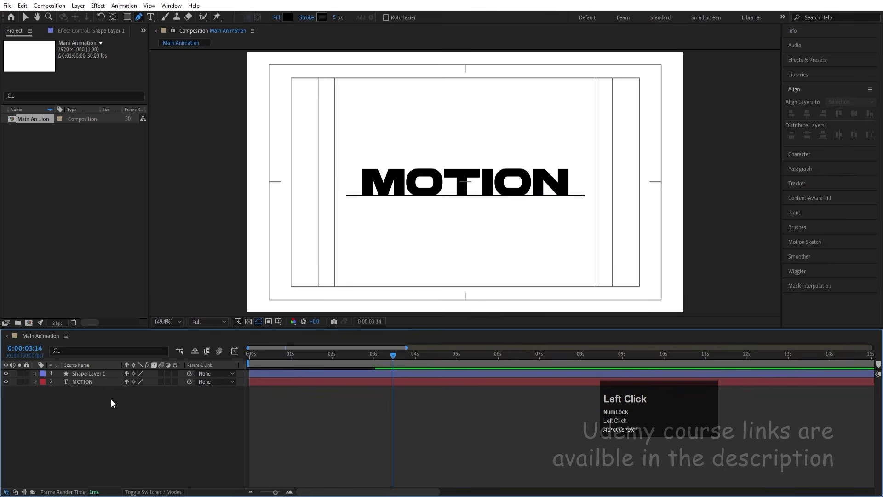
pyautogui.click(84, 375)
pyautogui.press('Up')
pyautogui.press('Up')
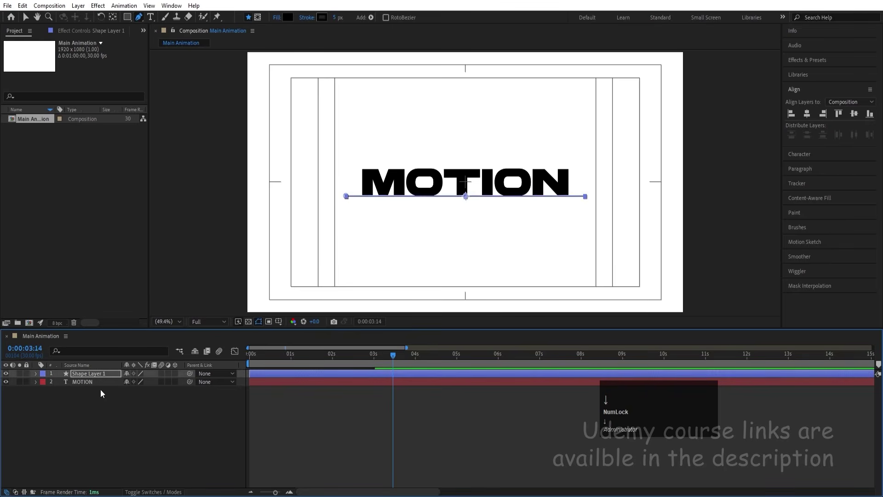
pyautogui.click(100, 389)
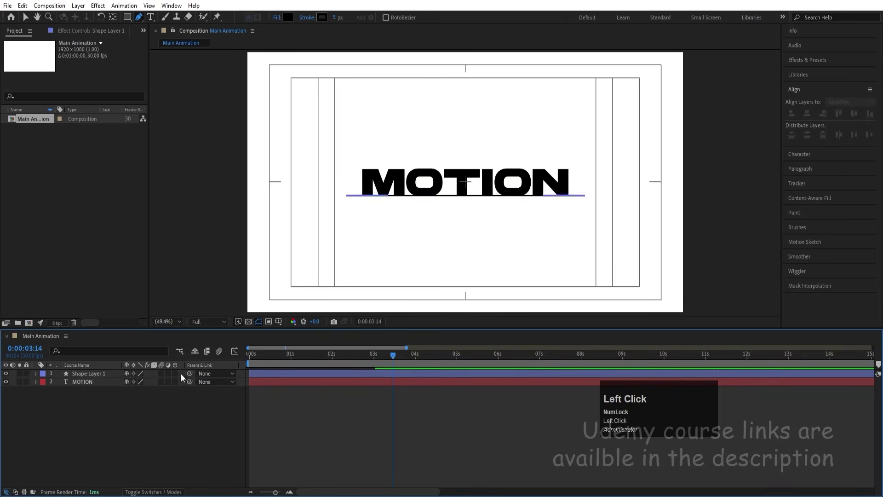
# Step: Return to the first frame, add Trim Paths to Shape Layer 1 and expand its properties
pyautogui.click(251, 363)
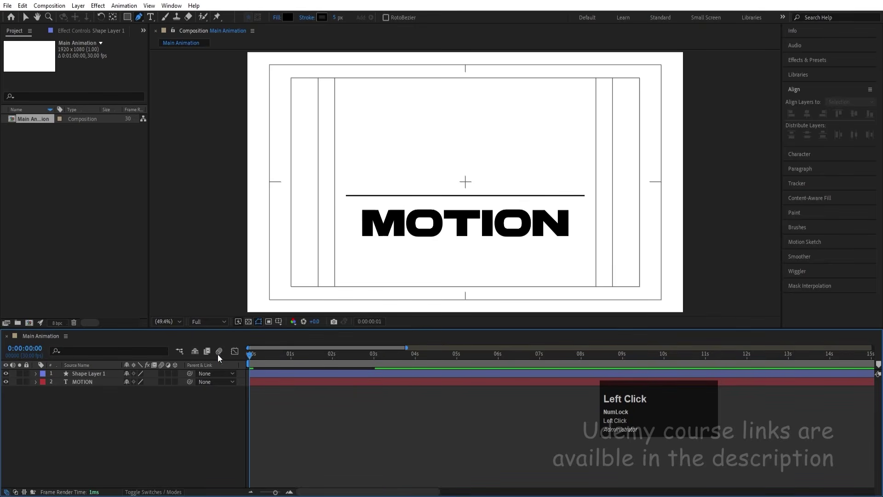
pyautogui.click(35, 374)
pyautogui.click(72, 373)
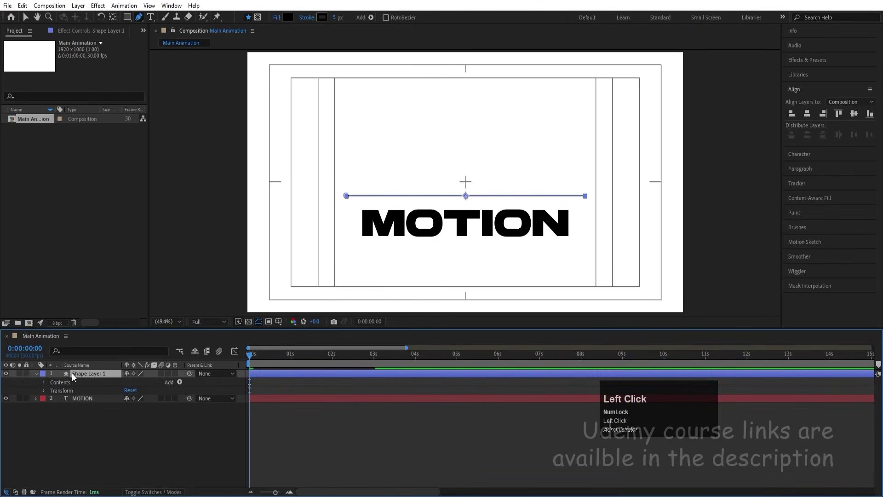
pyautogui.click(179, 382)
pyautogui.click(195, 329)
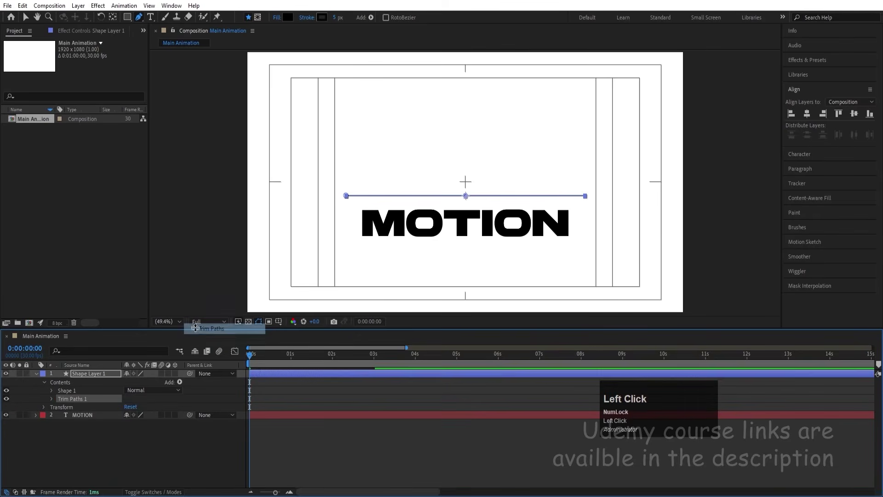
pyautogui.click(51, 399)
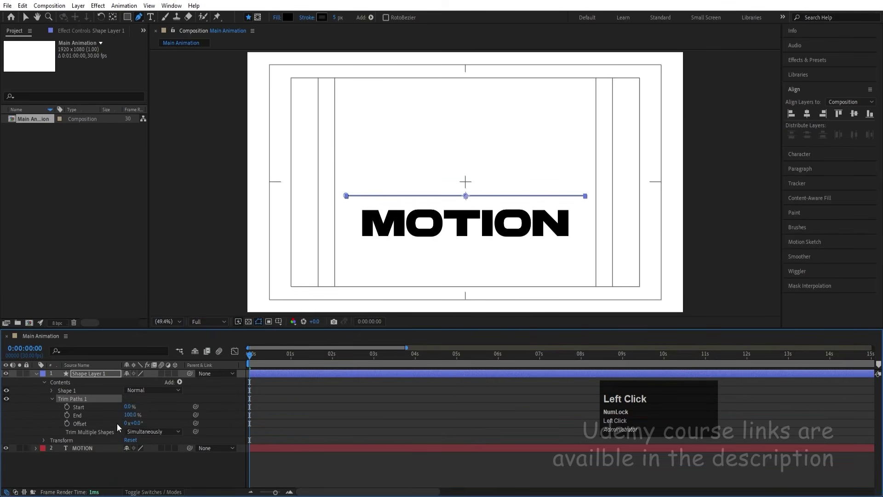
# Step: Set the Trim Paths End and Start to 50% and keyframe both at 0:00:00:00
pyautogui.moveTo(130, 416); pyautogui.dragTo(78, 417)
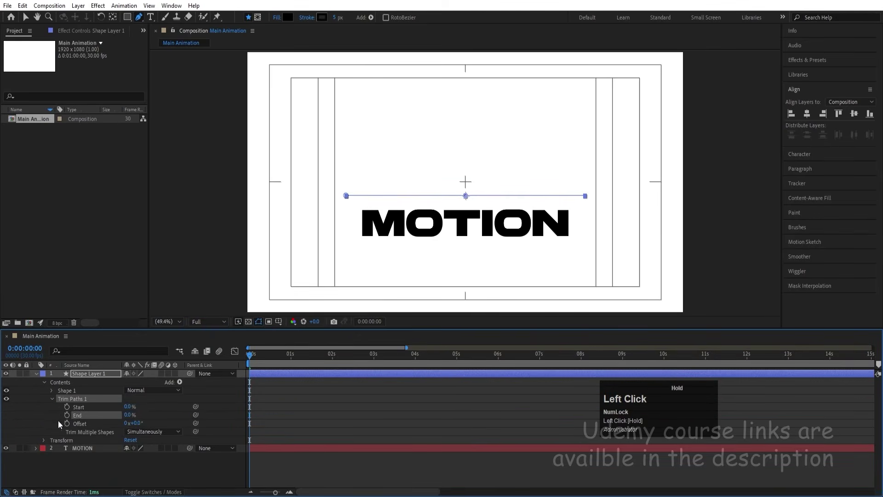
pyautogui.click(131, 415)
pyautogui.write('5050')
pyautogui.press('BackSpace')
pyautogui.press('Return')
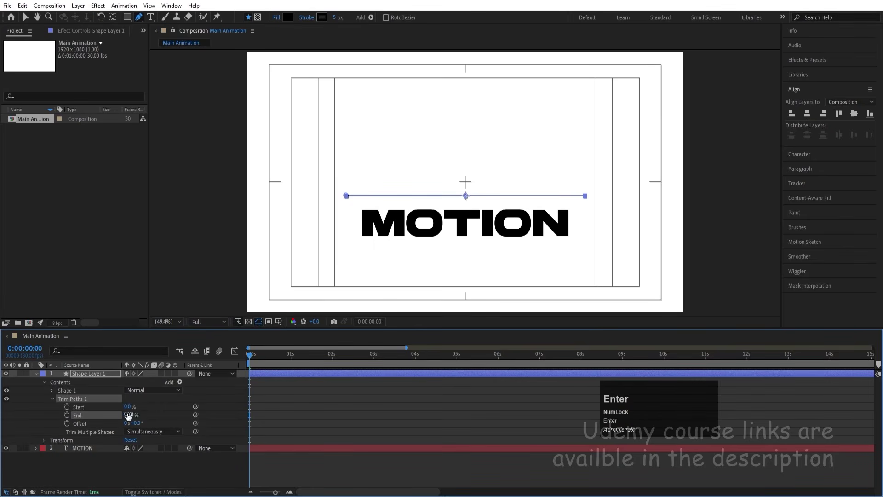
pyautogui.click(127, 407)
pyautogui.write('5')
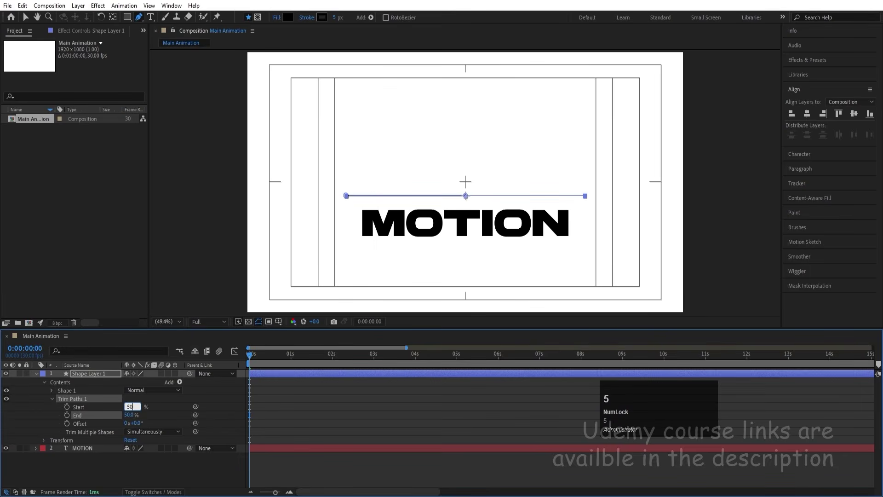
pyautogui.write('0')
pyautogui.press('Return')
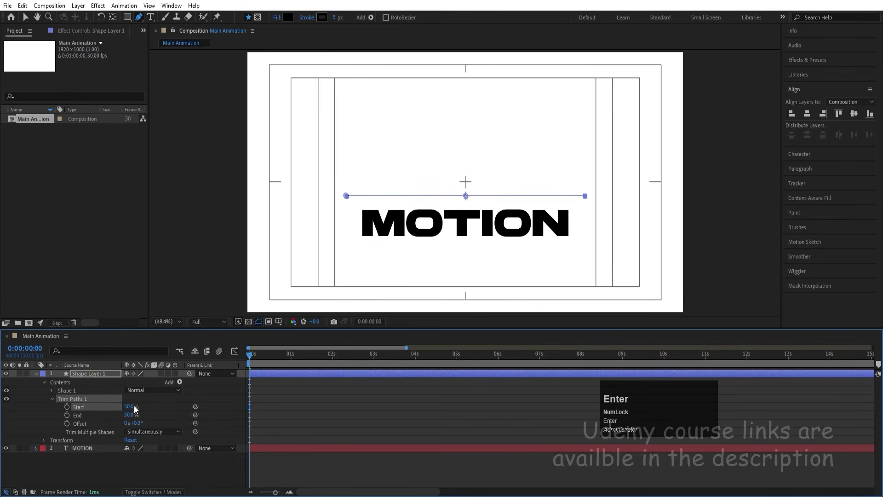
pyautogui.click(67, 415)
pyautogui.click(67, 407)
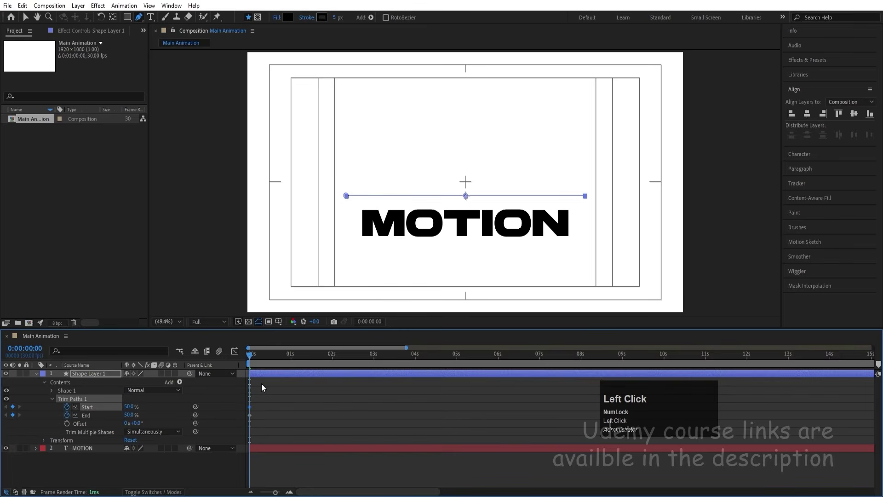
# Step: At 0:00:01:10, set the line's Trim Paths Start to 0% and End to 100%
pyautogui.press('=')
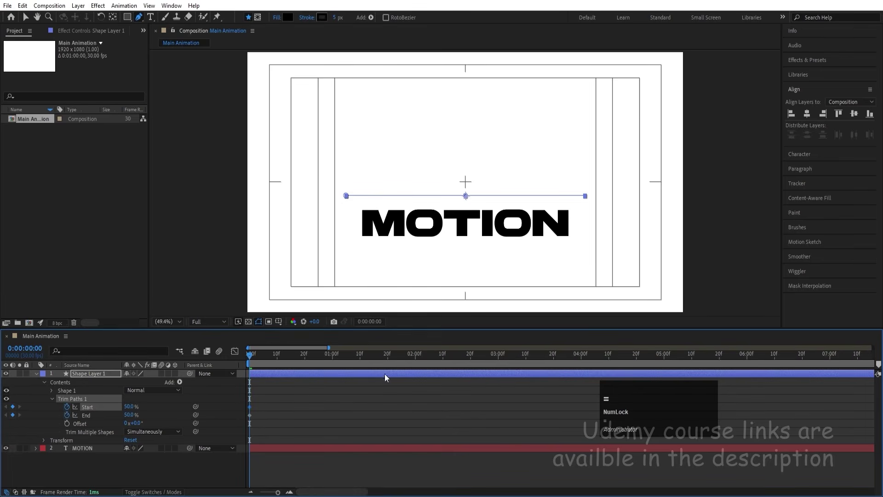
pyautogui.click(360, 354)
pyautogui.click(129, 406)
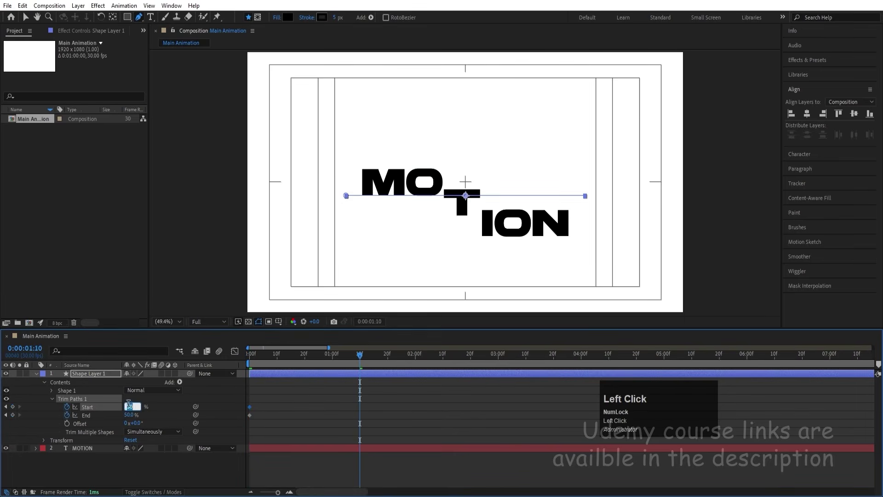
pyautogui.write('0')
pyautogui.press('Return')
pyautogui.click(129, 415)
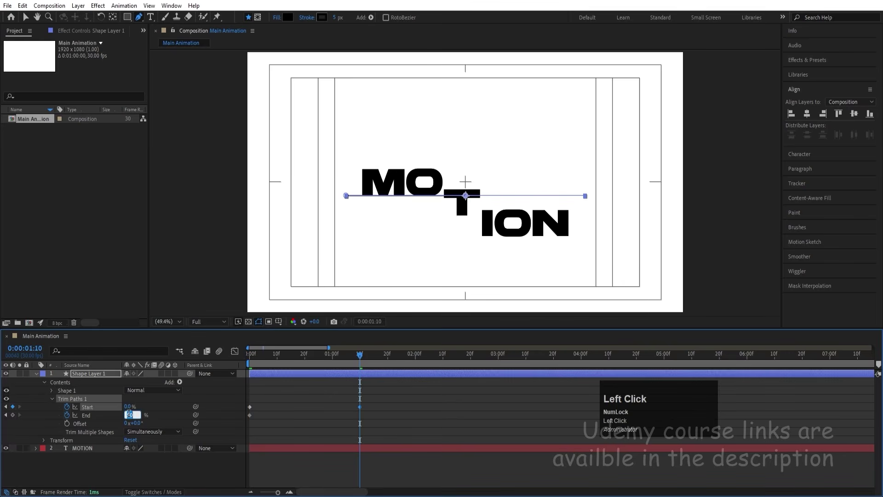
pyautogui.write('100')
pyautogui.press('Return')
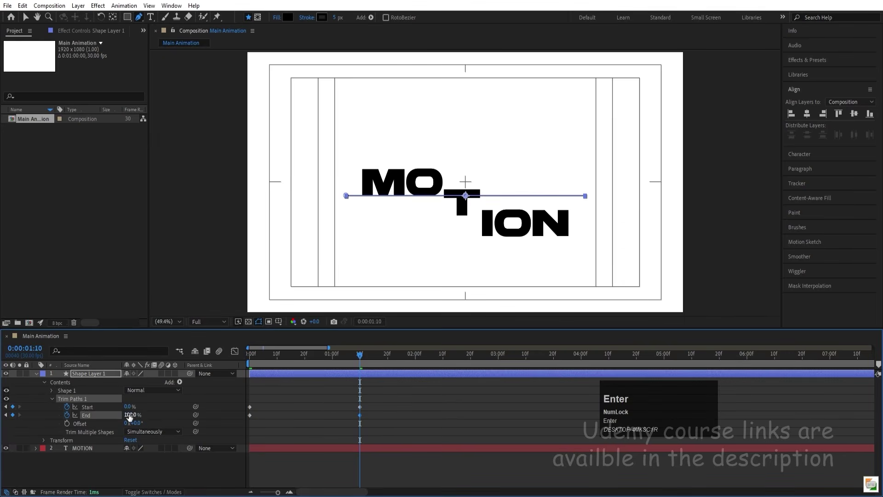
# Step: Apply Easy Ease to all Trim Paths Start and End keyframes and pull their speed graph handles inward to form a sharp central peak
pyautogui.moveTo(372, 422); pyautogui.dragTo(236, 388)
pyautogui.press('F9')
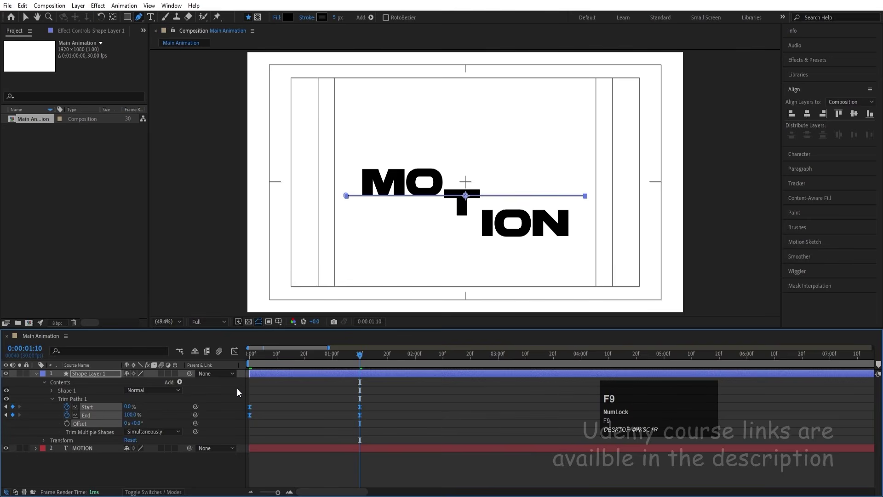
pyautogui.click(234, 352)
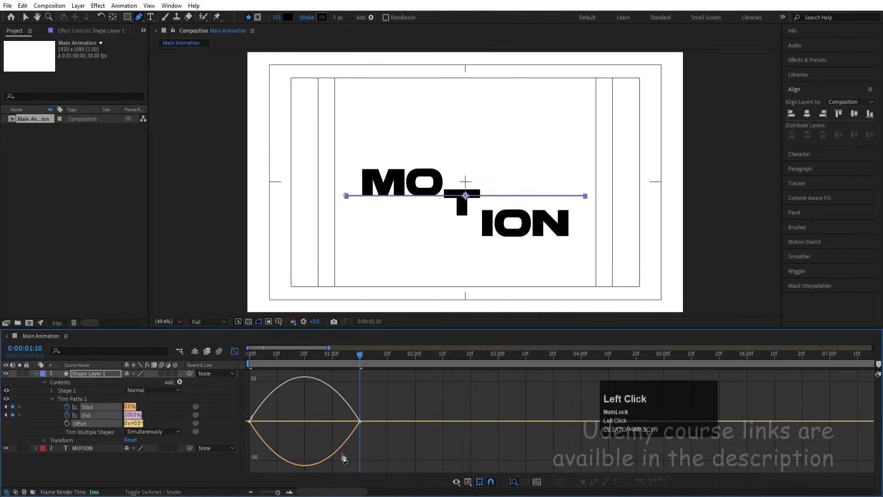
pyautogui.moveTo(386, 399); pyautogui.dragTo(244, 436)
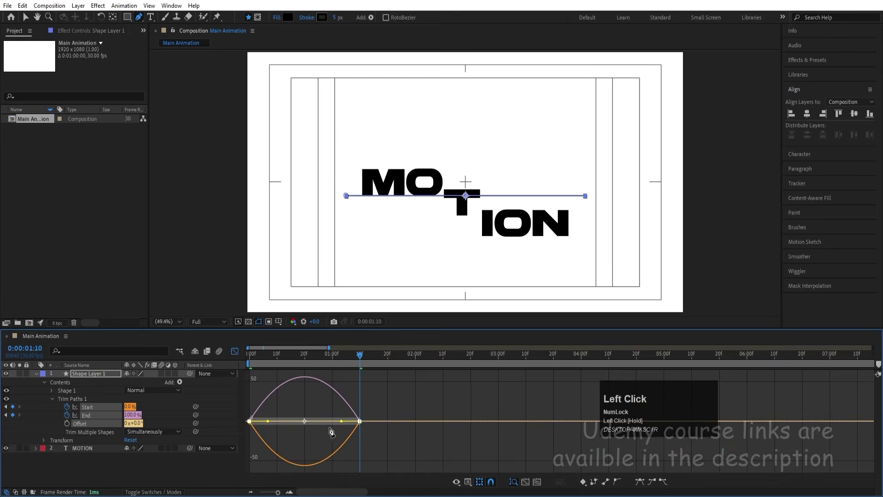
pyautogui.moveTo(338, 422); pyautogui.dragTo(239, 441)
pyautogui.hotkey('ctrl', 'z')
pyautogui.moveTo(342, 421); pyautogui.dragTo(304, 421)
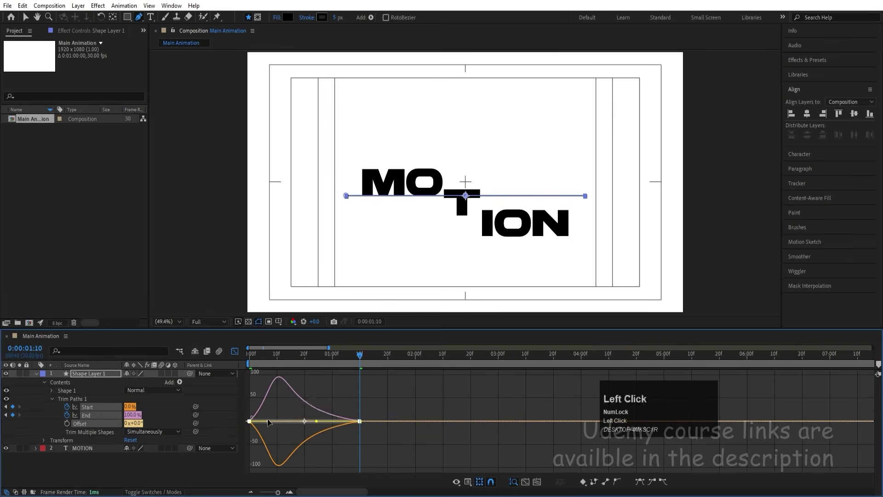
pyautogui.moveTo(265, 420); pyautogui.dragTo(290, 421)
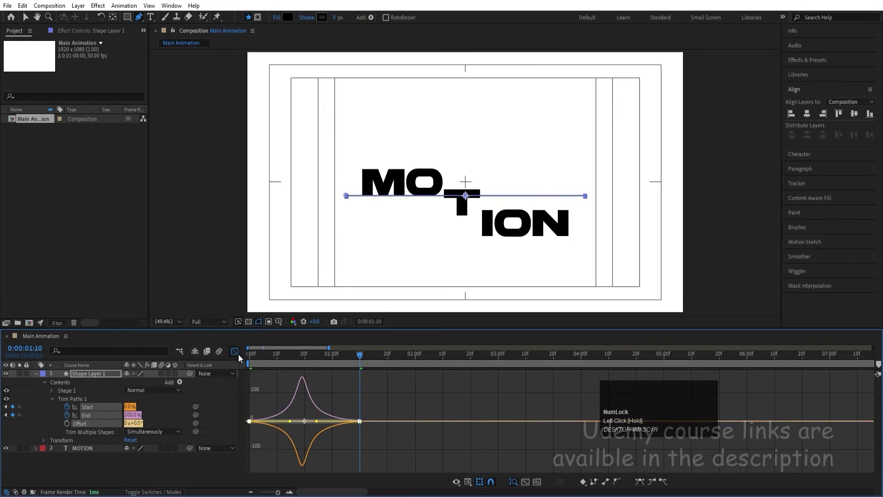
pyautogui.click(235, 351)
# Step: Play the animation from the first frame to check how the line grows
pyautogui.moveTo(276, 356); pyautogui.dragTo(235, 359)
pyautogui.press('space')
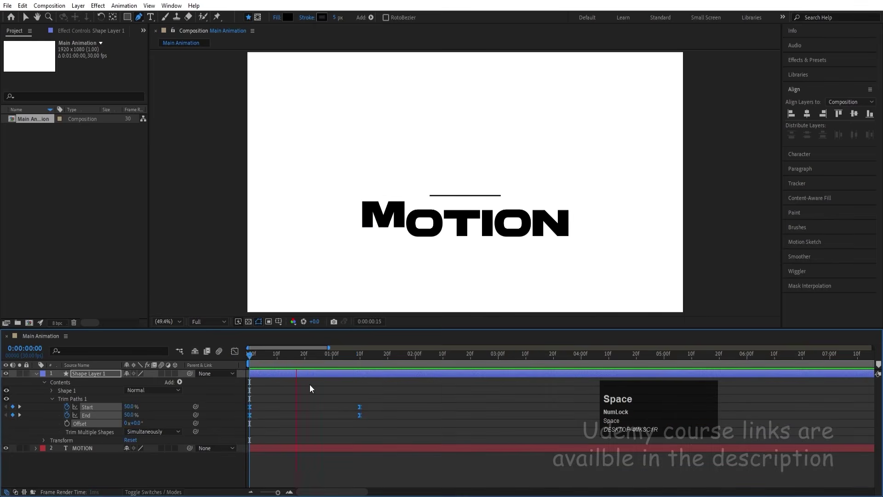
pyautogui.press('space')
pyautogui.click(316, 392)
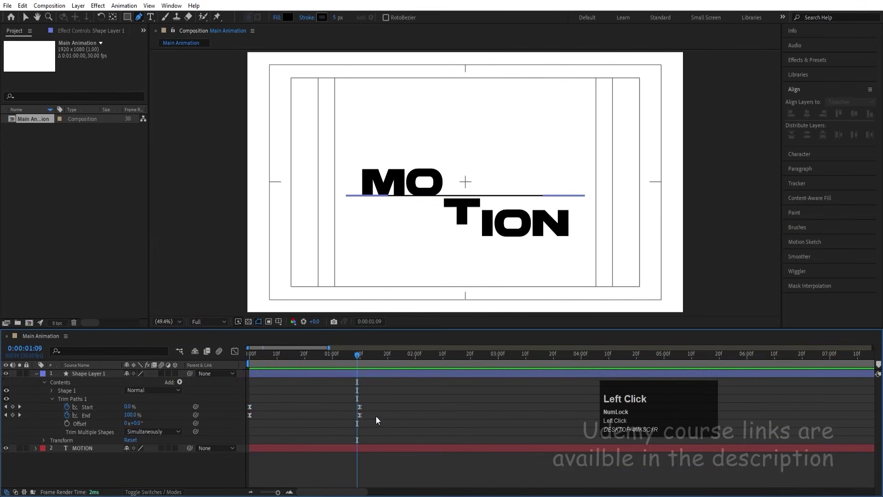
# Step: Lengthen the ease into the final Trim Paths keyframes in the speed graph and preview the line's growth up to 0:00:00:25
pyautogui.moveTo(378, 420); pyautogui.dragTo(247, 460)
pyautogui.click(234, 352)
pyautogui.moveTo(328, 421); pyautogui.dragTo(299, 422)
pyautogui.click(235, 351)
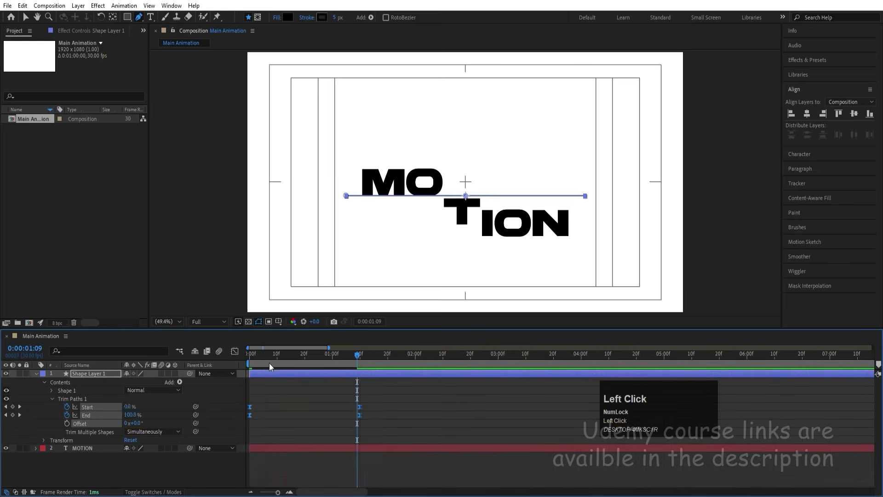
pyautogui.press('space')
pyautogui.click(280, 381)
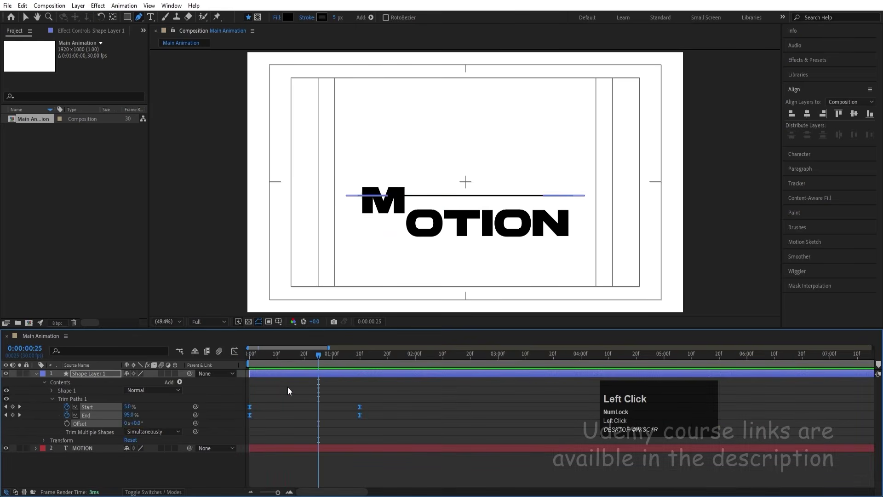
# Step: Shift the MOTION text layer to start at 0:00:00:25 and preview its timing against the line
pyautogui.click(276, 448)
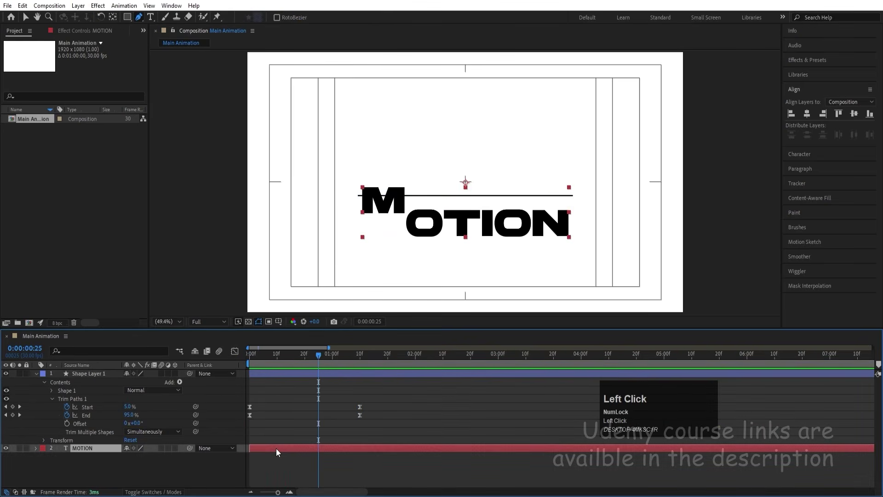
pyautogui.press('[')
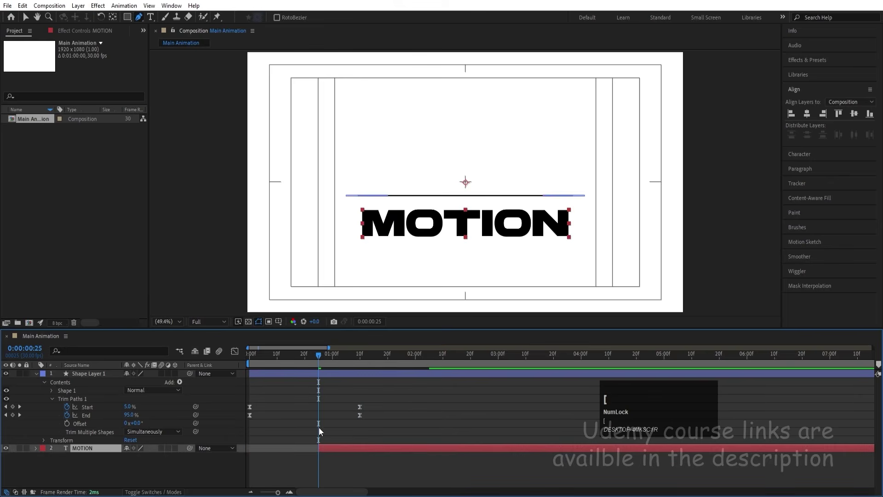
pyautogui.press('space')
pyautogui.press('space')
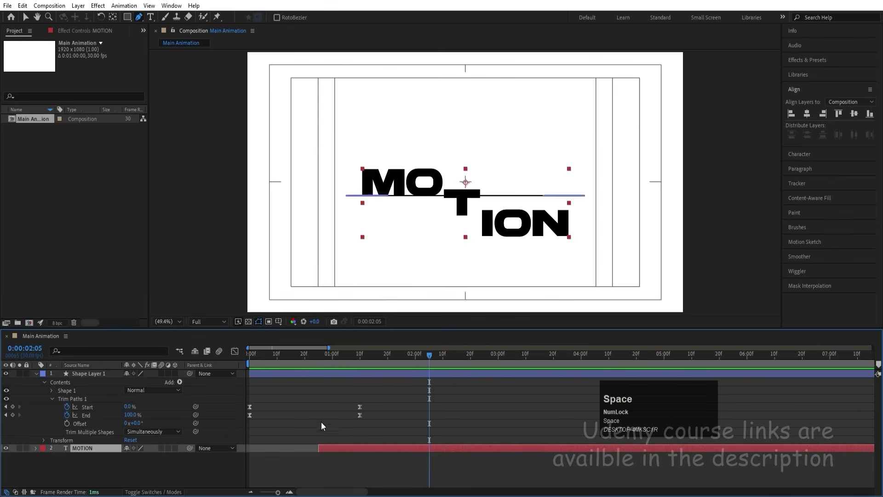
pyautogui.click(318, 354)
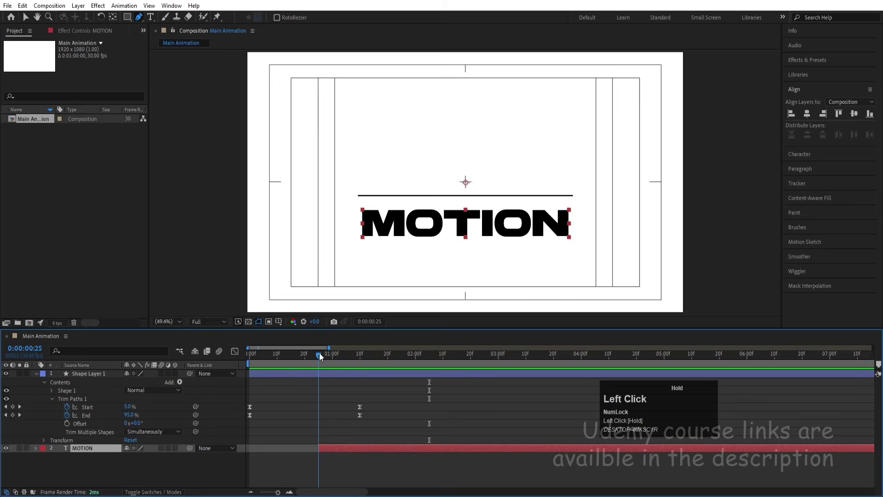
# Step: Set Animator 1's vertical Position on the MOTION layer to 117 and preview the rising letters
pyautogui.click(36, 448)
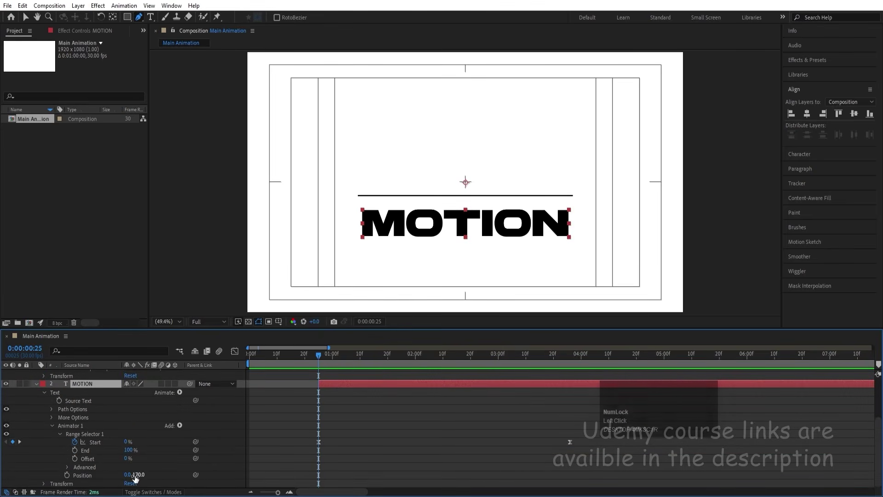
pyautogui.moveTo(138, 475); pyautogui.dragTo(119, 468)
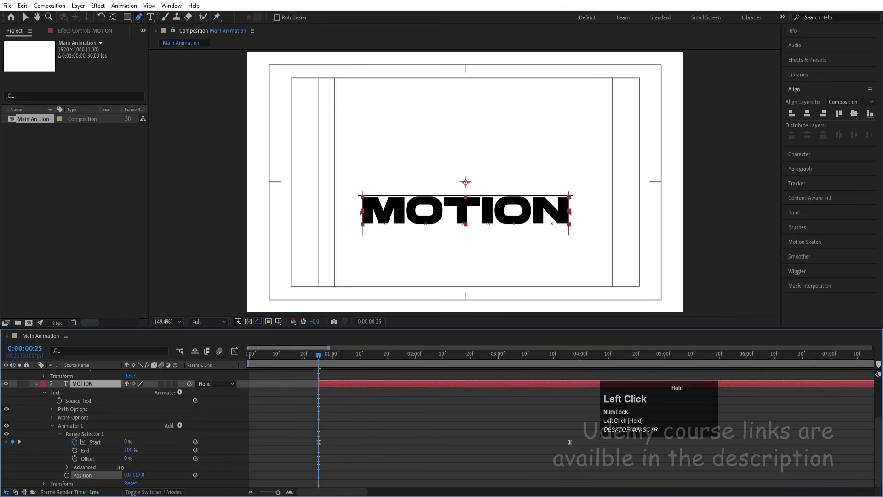
pyautogui.press('space')
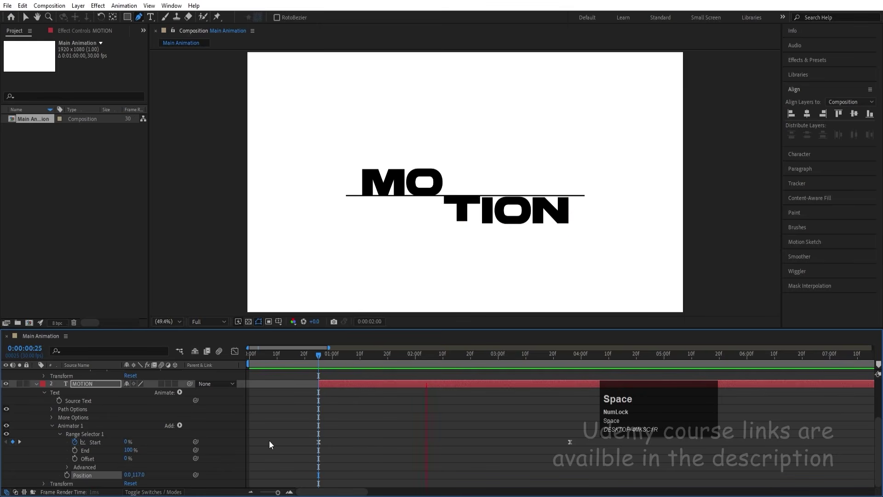
pyautogui.press('space')
pyautogui.click(308, 402)
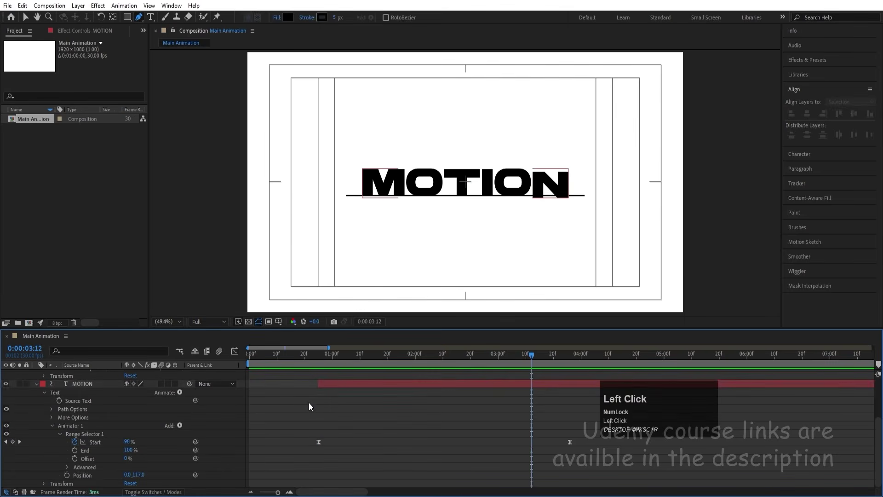
# Step: Copy all Start and End keyframes of Shape Layer 1 and paste them at 0:00:03:03
pyautogui.press('u')
pyautogui.press('u')
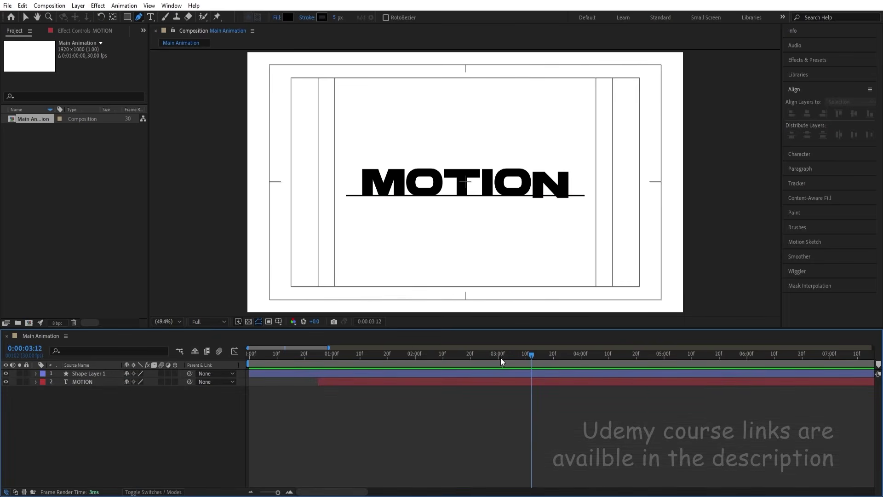
pyautogui.moveTo(501, 357); pyautogui.dragTo(505, 357)
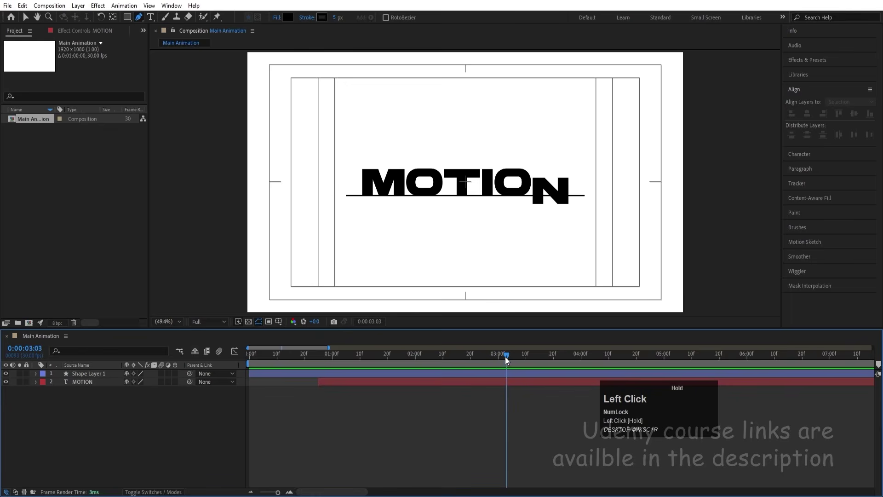
pyautogui.click(92, 374)
pyautogui.press('u')
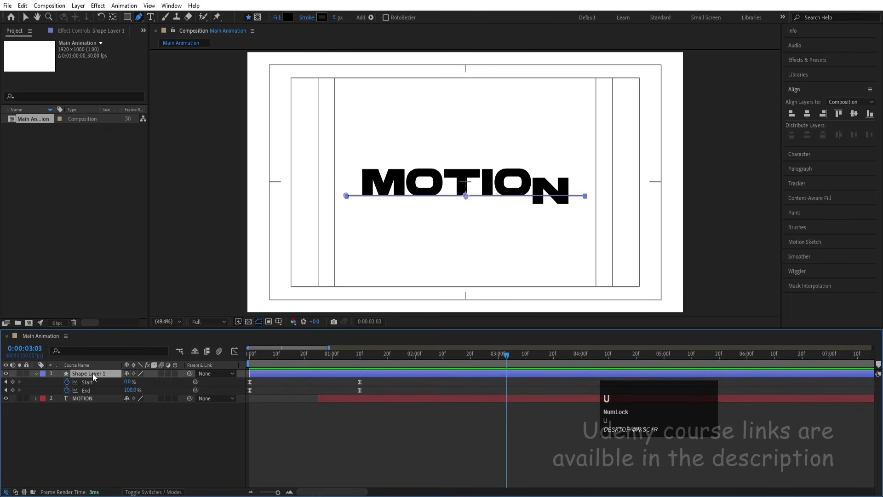
pyautogui.moveTo(370, 382); pyautogui.dragTo(242, 388)
pyautogui.hotkey('ctrl', 'c')
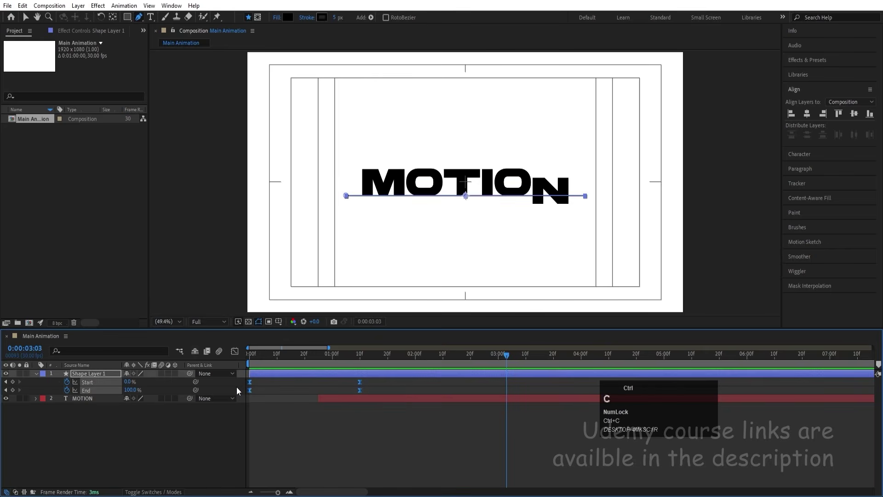
pyautogui.hotkey('ctrl', 'v')
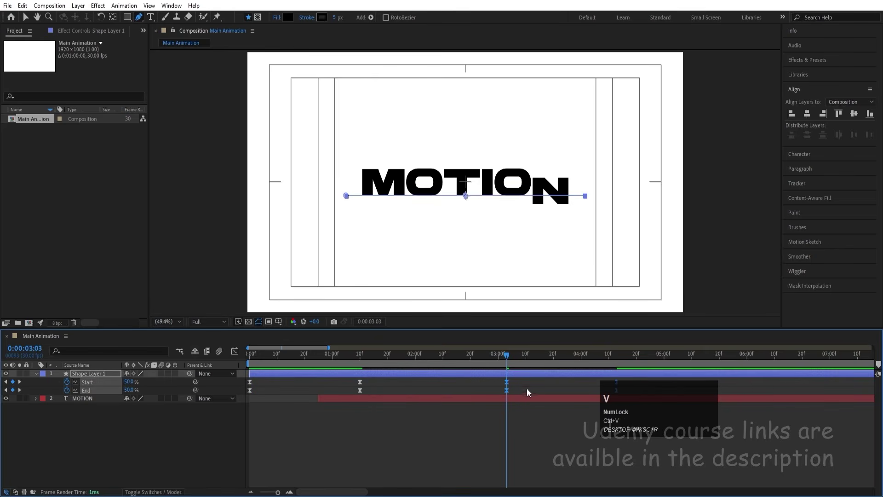
# Step: Time-reverse the pasted Trim Paths keyframes so the line retracts to its center, and preview the result from 0:00:03:03
pyautogui.rightClick(506, 381)
pyautogui.moveTo(529, 372)
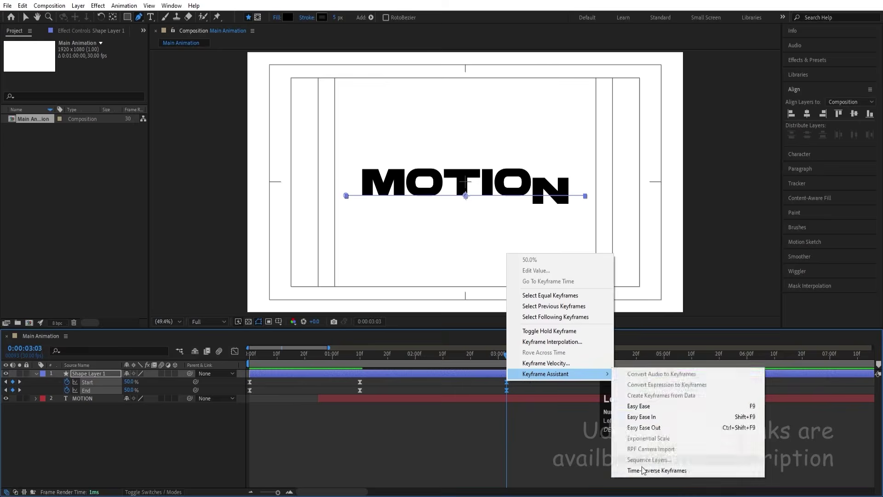
pyautogui.click(644, 470)
pyautogui.press('space')
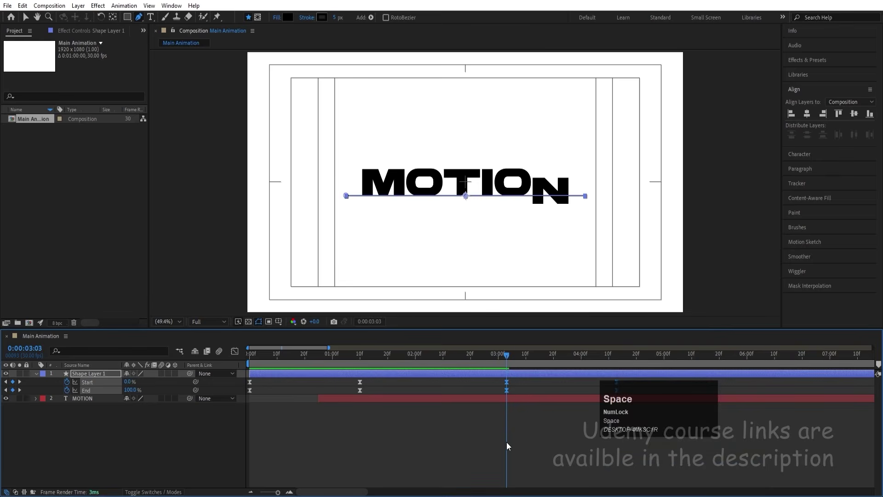
pyautogui.click(512, 410)
pyautogui.press('space')
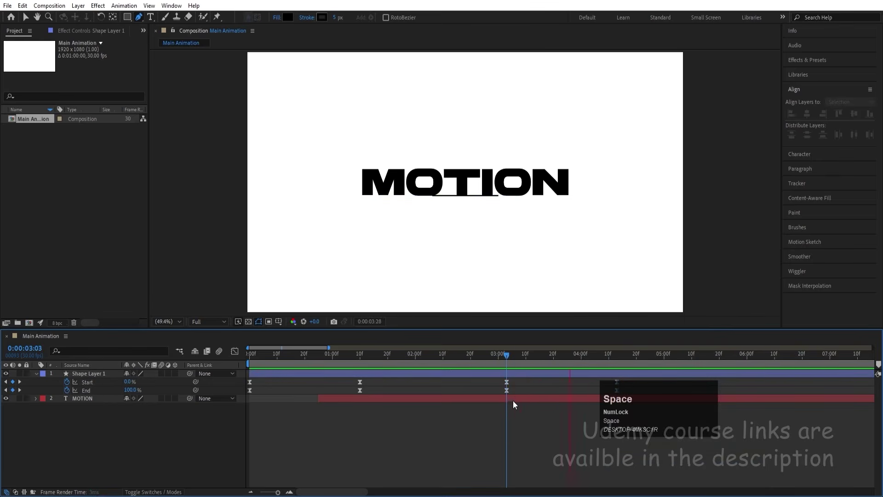
pyautogui.click(507, 357)
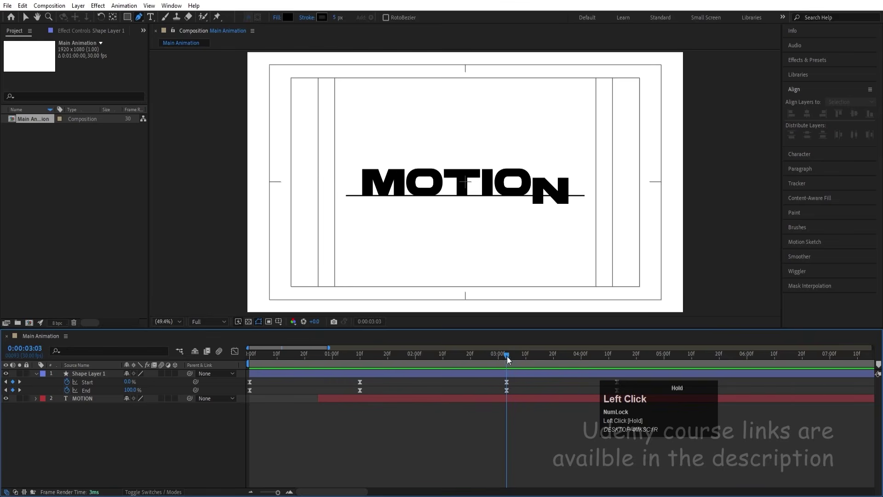
# Step: Draw a black rectangle without a stroke as a new shape layer covering the MOTION text, with its lower edge on the line
pyautogui.click(363, 399)
pyautogui.click(324, 404)
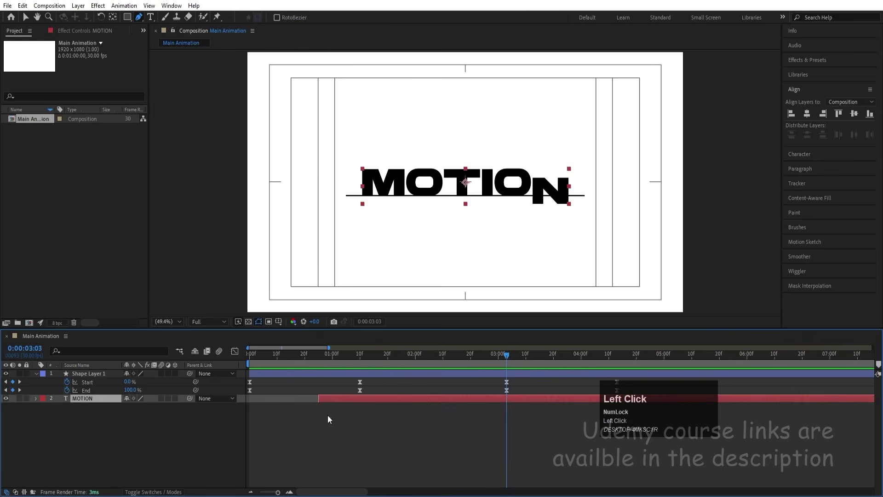
pyautogui.click(132, 427)
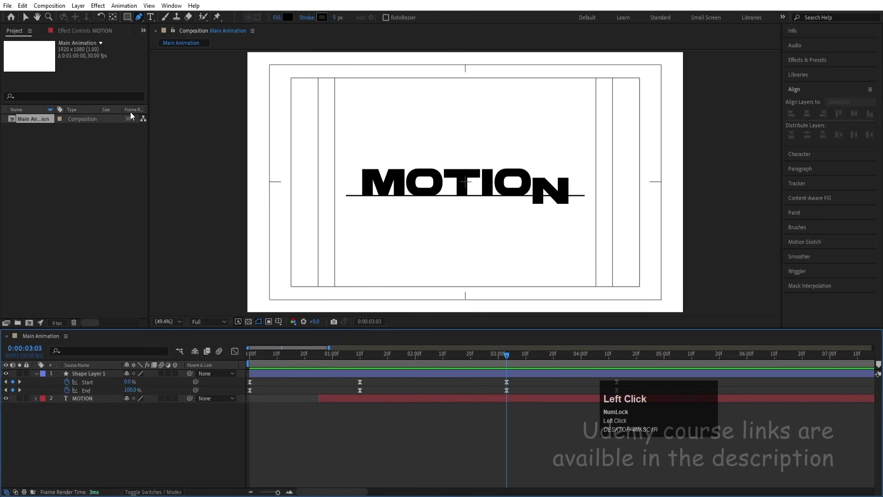
pyautogui.click(127, 18)
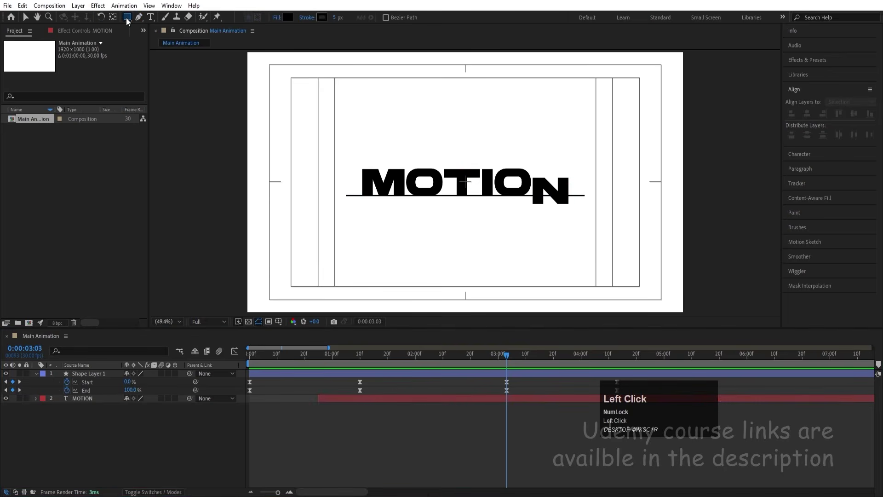
pyautogui.click(303, 17)
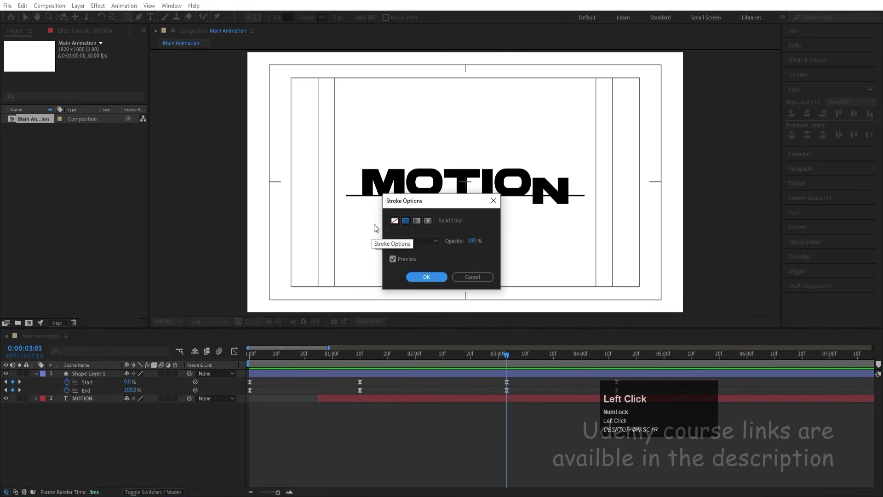
pyautogui.click(416, 276)
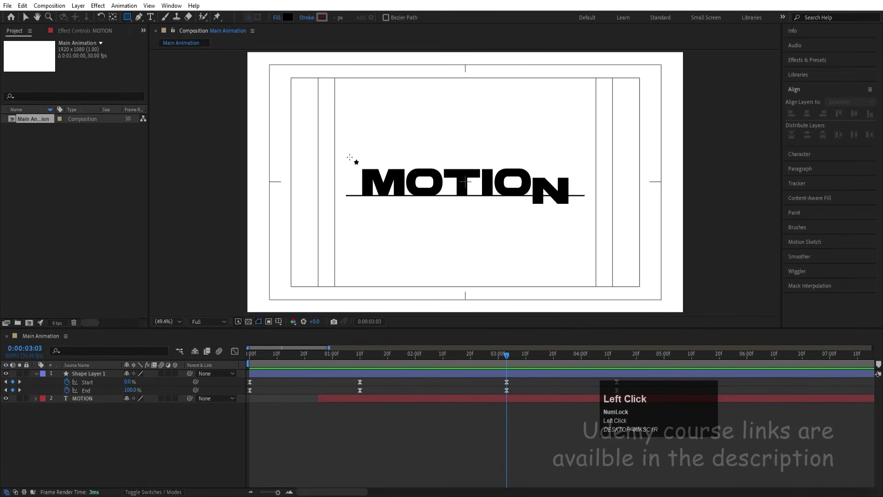
pyautogui.moveTo(347, 154); pyautogui.dragTo(588, 195)
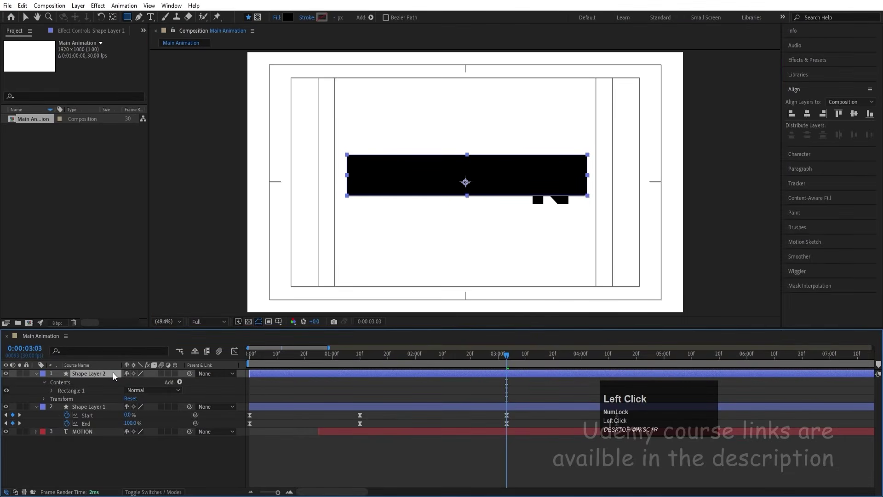
# Step: Rename the rectangle's shape layer as Mask and place it directly above the MOTION layer
pyautogui.press('Return')
pyautogui.write('Mask')
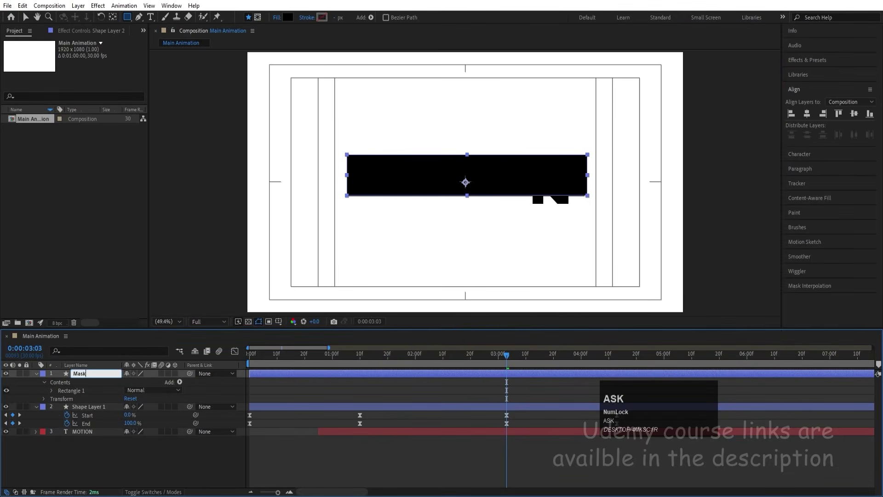
pyautogui.press('Return')
pyautogui.moveTo(112, 372); pyautogui.dragTo(111, 438)
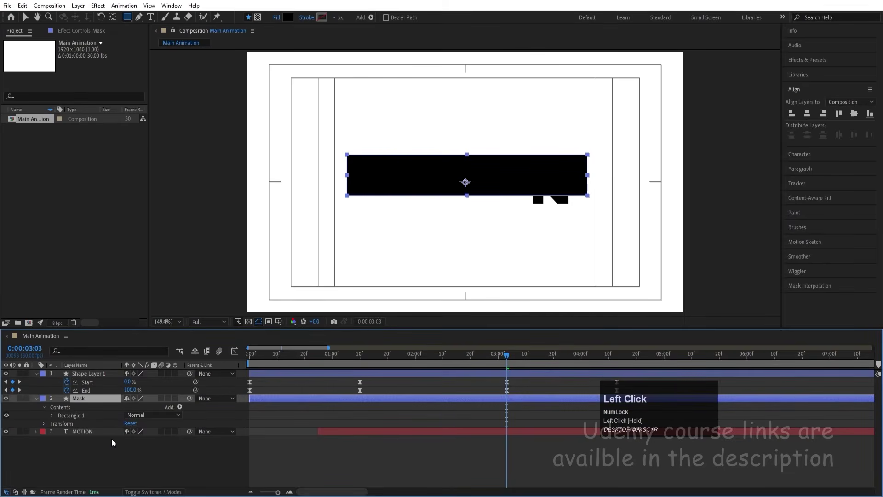
# Step: Set the MOTION layer's track matte to Alpha Matte "Mask" and preview the animation from the start
pyautogui.press('F4')
pyautogui.click(176, 431)
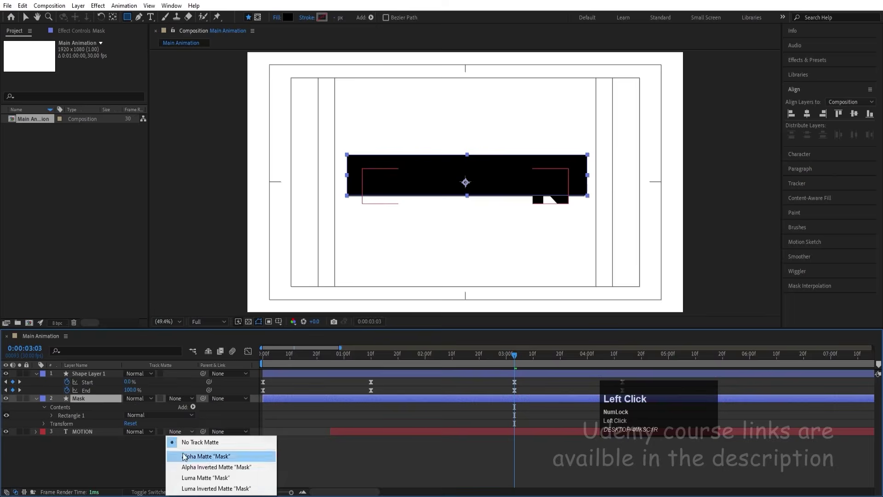
pyautogui.click(183, 456)
pyautogui.moveTo(319, 354); pyautogui.dragTo(257, 352)
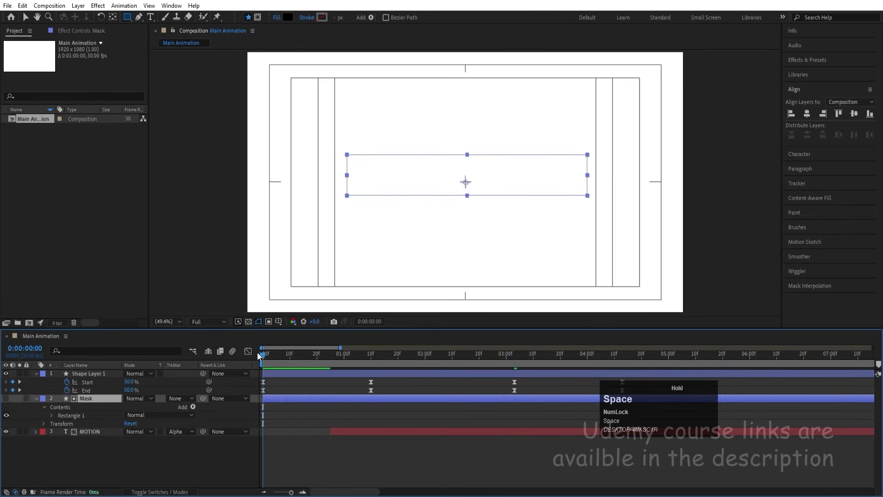
pyautogui.press('space')
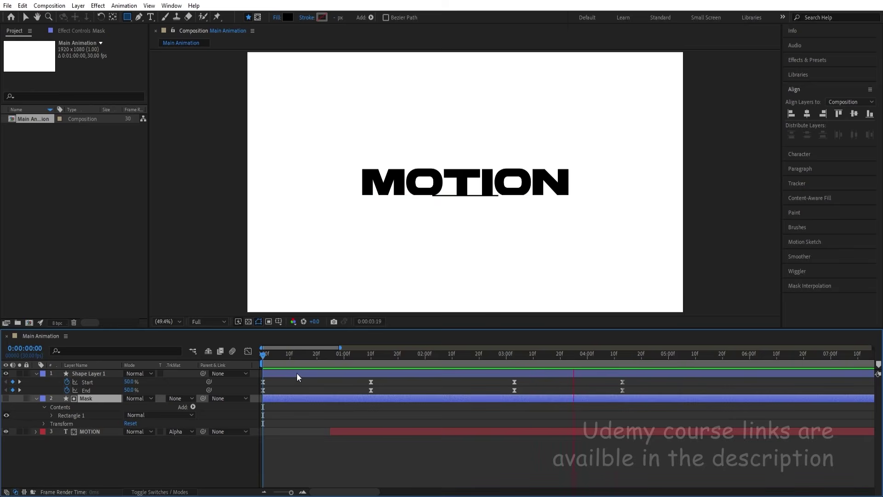
pyautogui.press('space')
# Step: Collapse the layer properties and draw a rectangular mask around the letter I on the MOTION layer
pyautogui.click(345, 447)
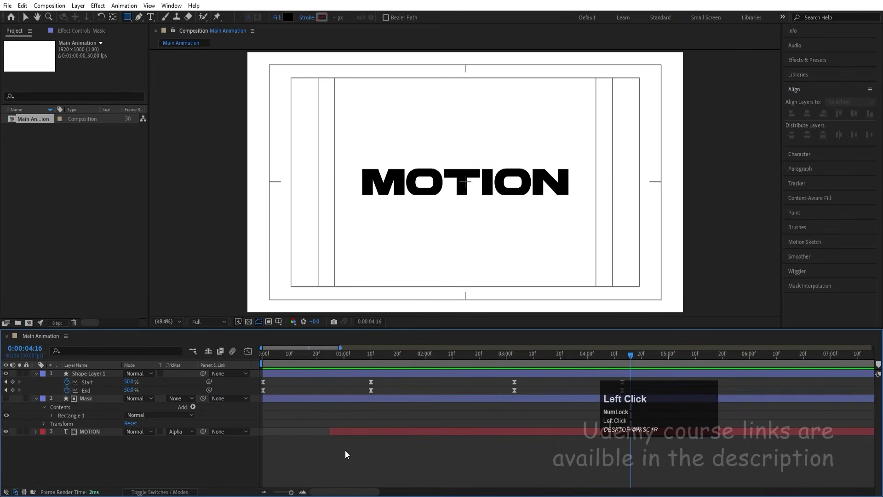
pyautogui.press('u')
pyautogui.click(87, 390)
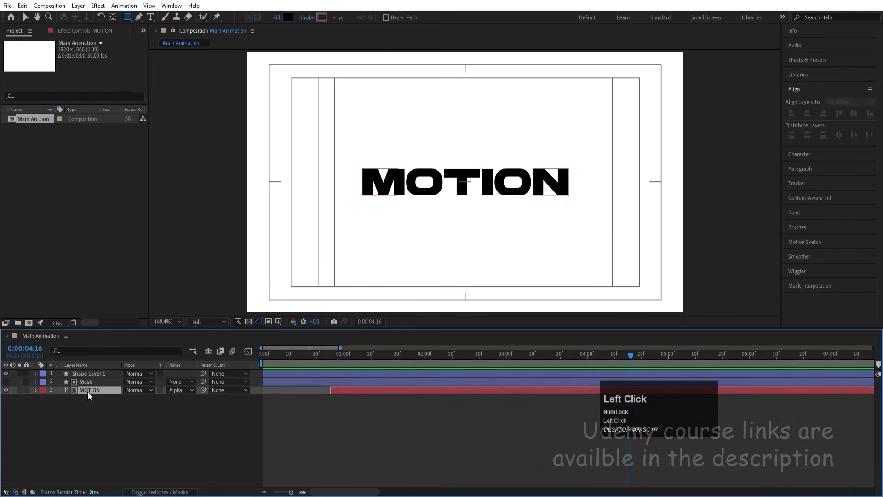
pyautogui.scroll(4, 507, 212)
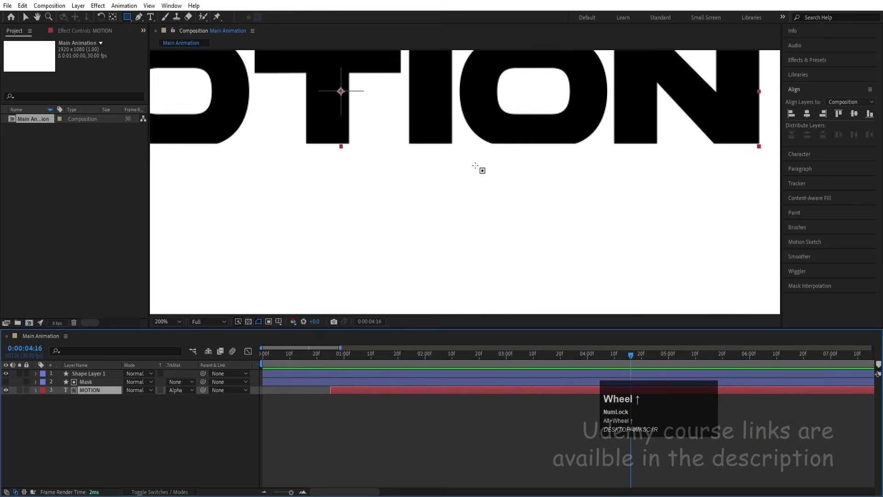
pyautogui.moveTo(475, 166); pyautogui.dragTo(484, 245)
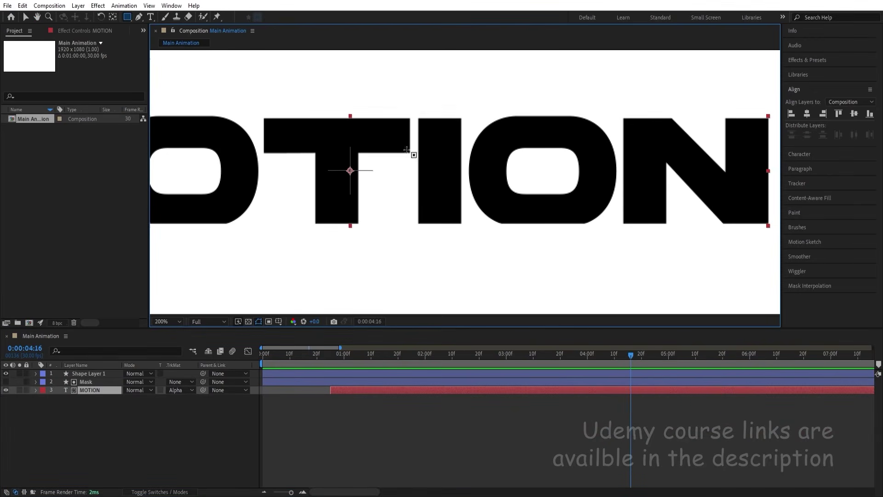
pyautogui.click(96, 389)
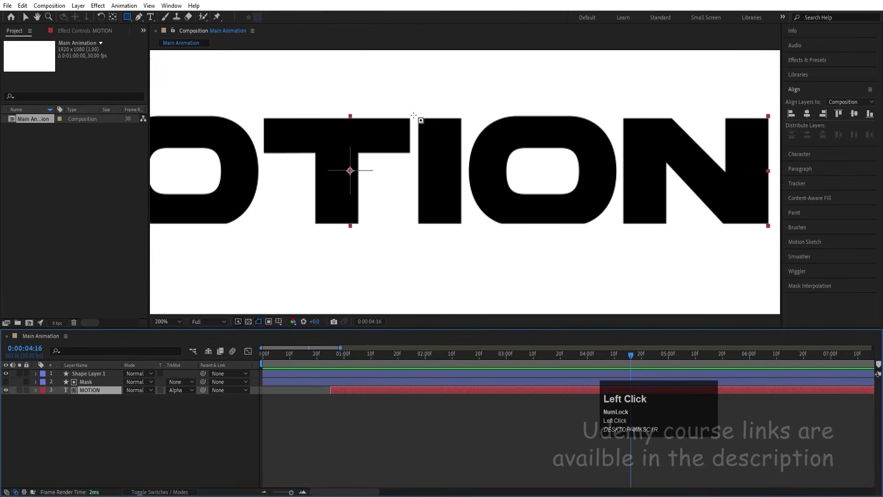
pyautogui.moveTo(414, 109); pyautogui.dragTo(467, 230)
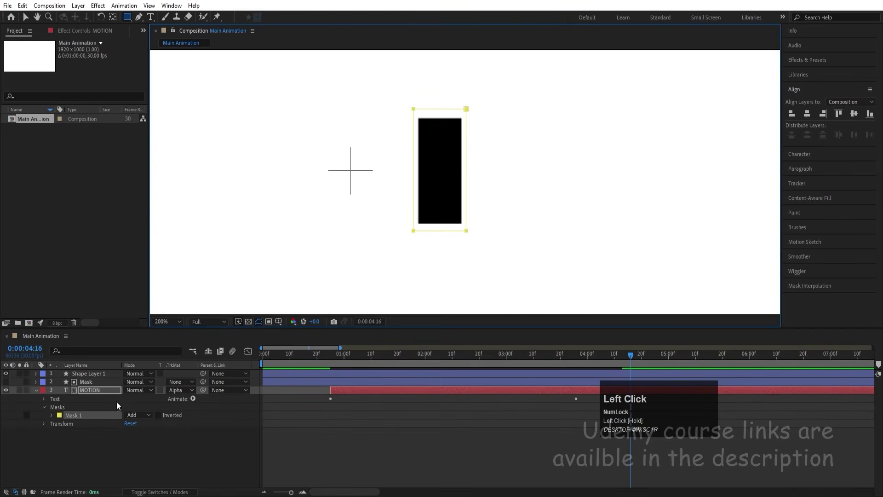
# Step: Invert Mask 1 to hide the letter I and preview the full composition from 0:00:00:00
pyautogui.click(159, 415)
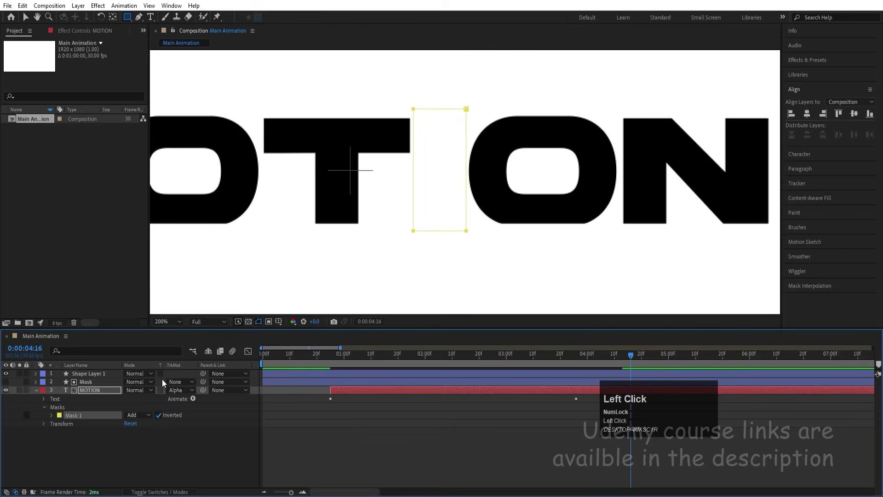
pyautogui.click(173, 319)
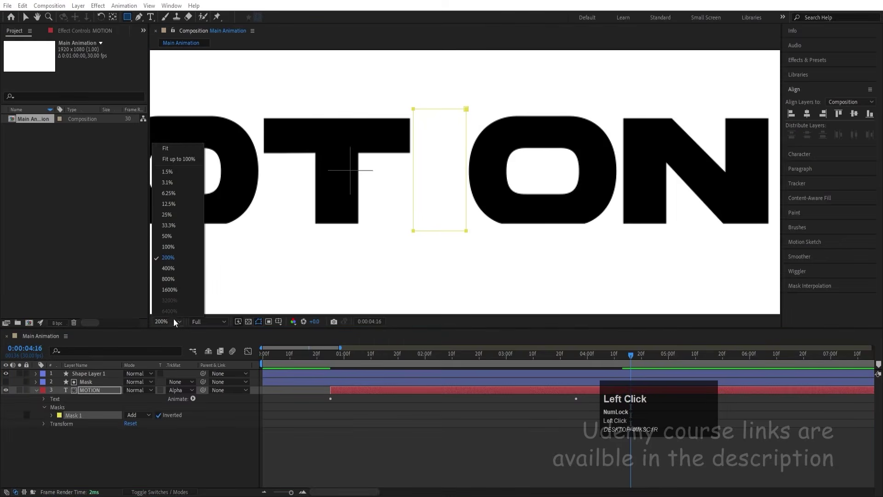
pyautogui.click(178, 150)
pyautogui.moveTo(284, 355); pyautogui.dragTo(218, 356)
pyautogui.press('space')
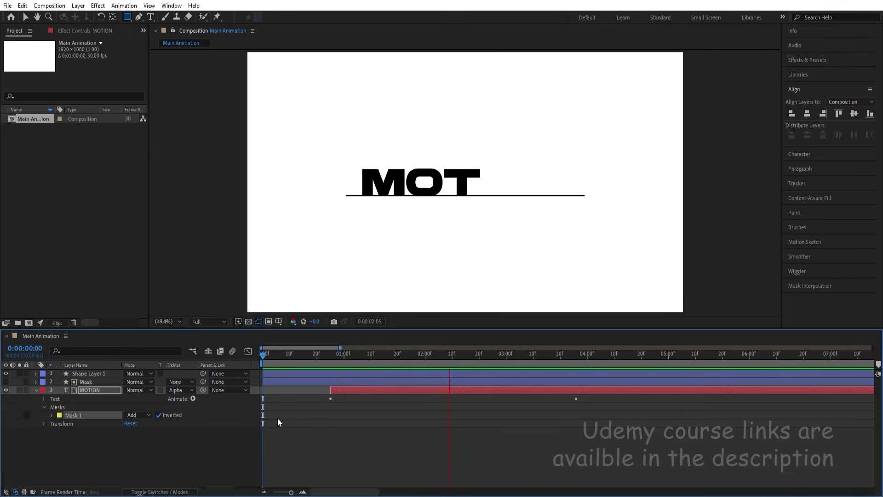
pyautogui.press('space')
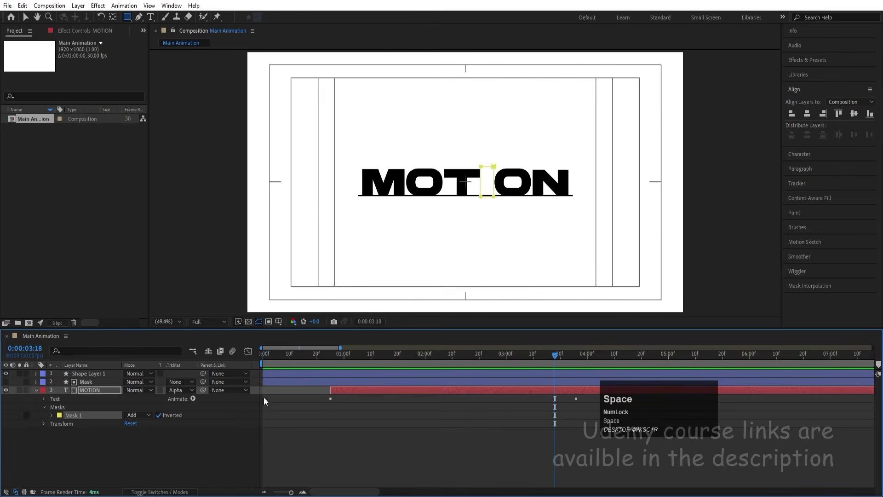
# Step: Duplicate the MOTION text layer and change the copy's label color to yellow
pyautogui.click(321, 449)
pyautogui.click(101, 390)
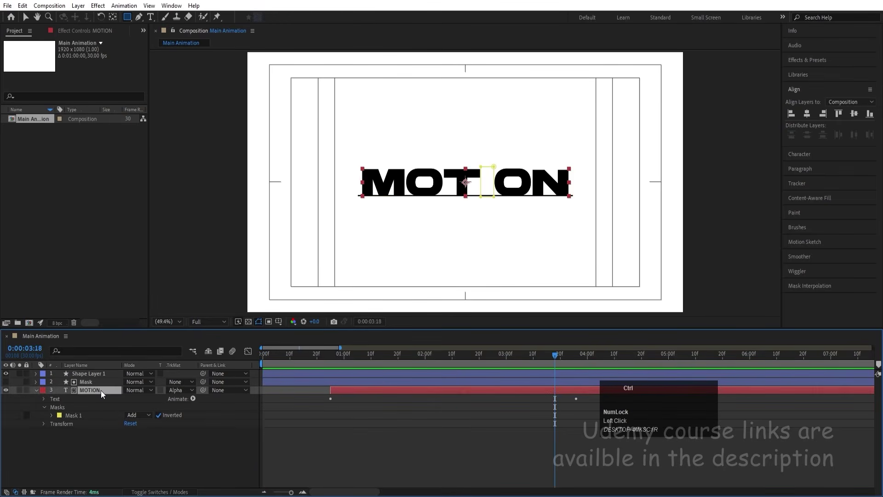
pyautogui.hotkey('ctrl', 'd')
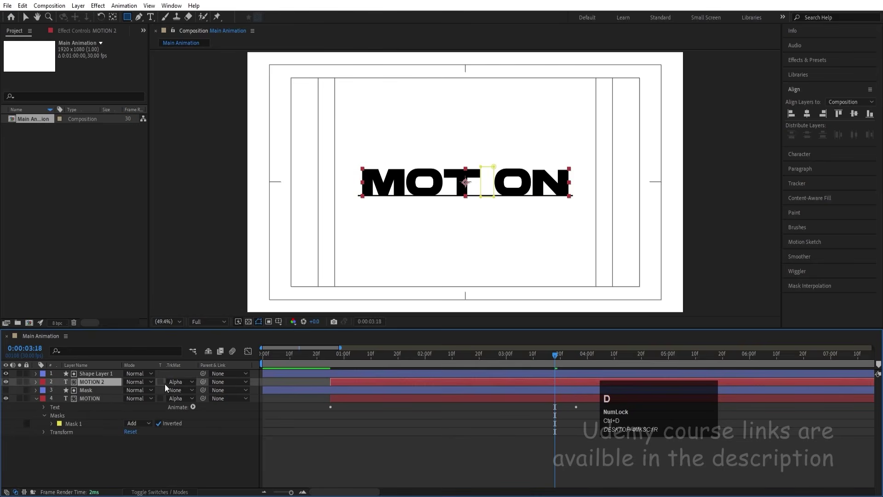
pyautogui.click(42, 383)
pyautogui.click(86, 231)
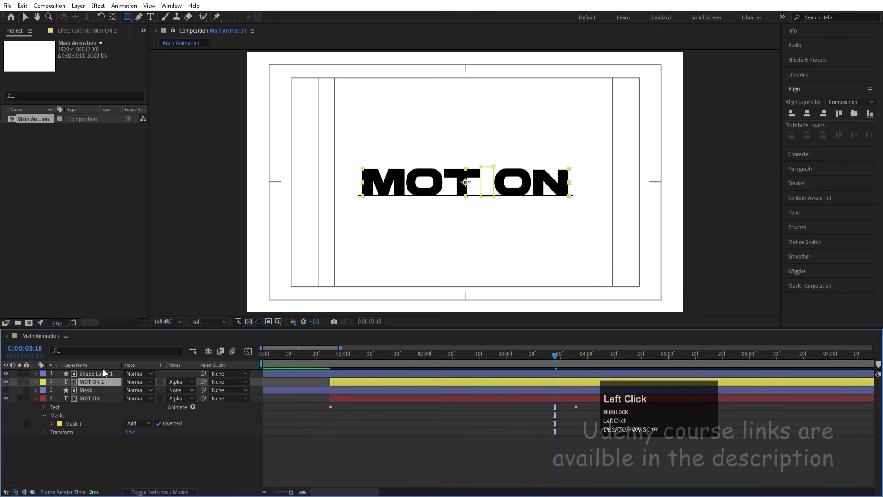
# Step: Set the MOTION 2 layer to No Track Matte and move it to the top of the layer stack
pyautogui.click(180, 381)
pyautogui.click(180, 394)
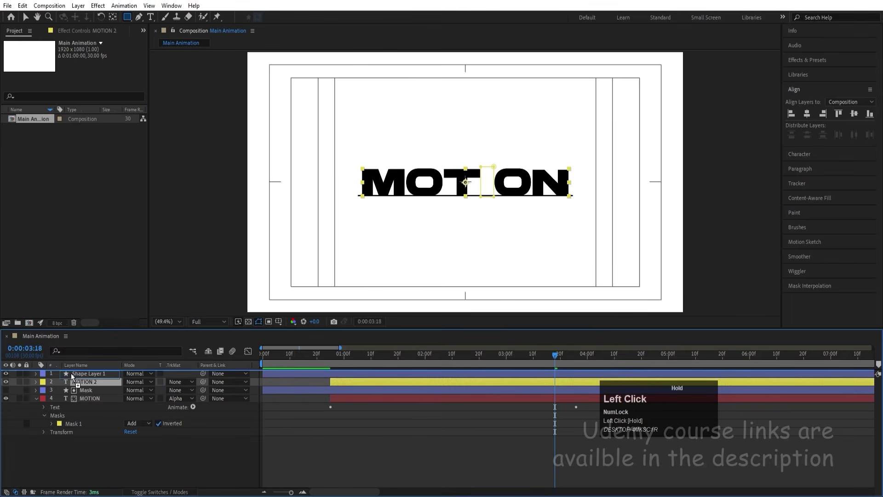
pyautogui.moveTo(79, 380); pyautogui.dragTo(73, 373)
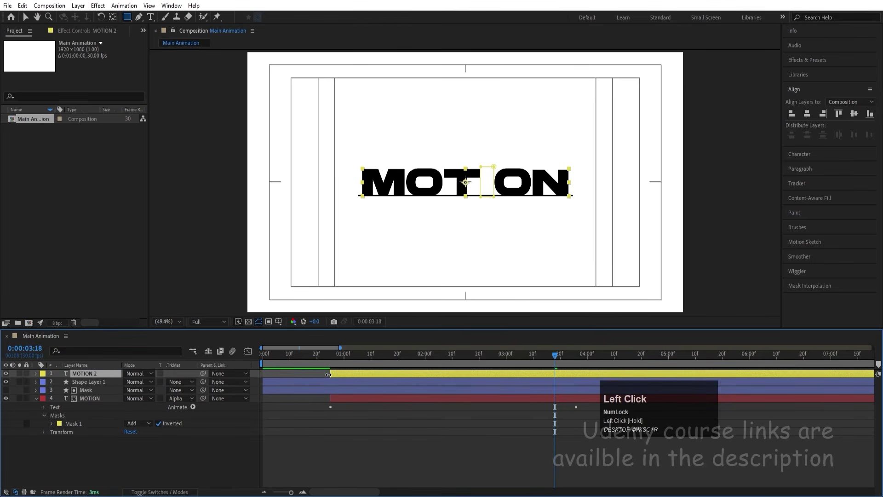
# Step: Move the current time to the last Start keyframe at 0:00:03:26 and delete Animator 1 from the MOTION 2 layer
pyautogui.press('u')
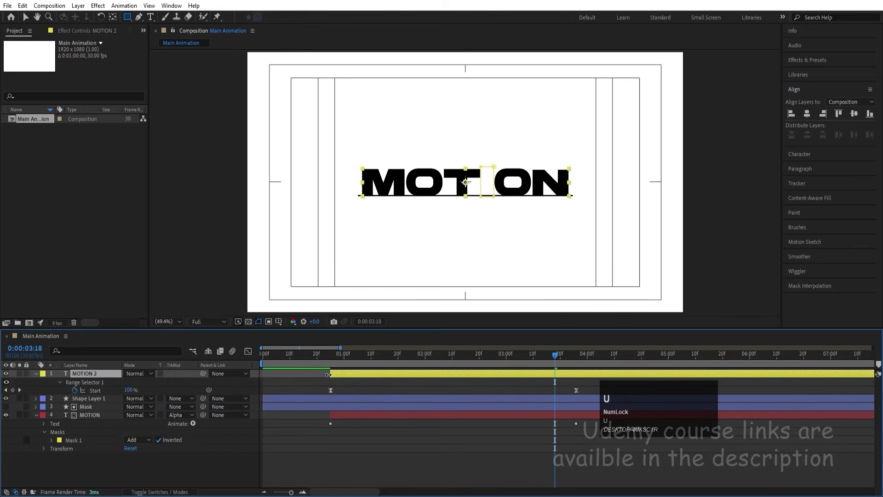
pyautogui.click(578, 362)
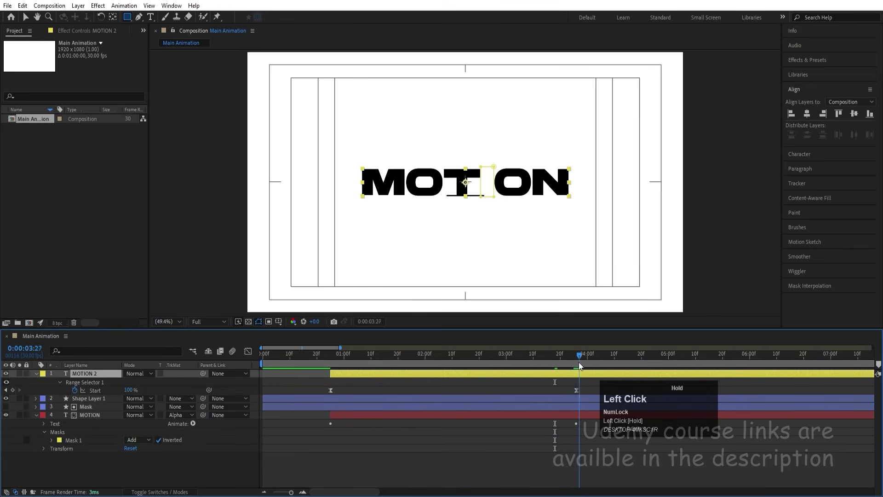
pyautogui.press('-')
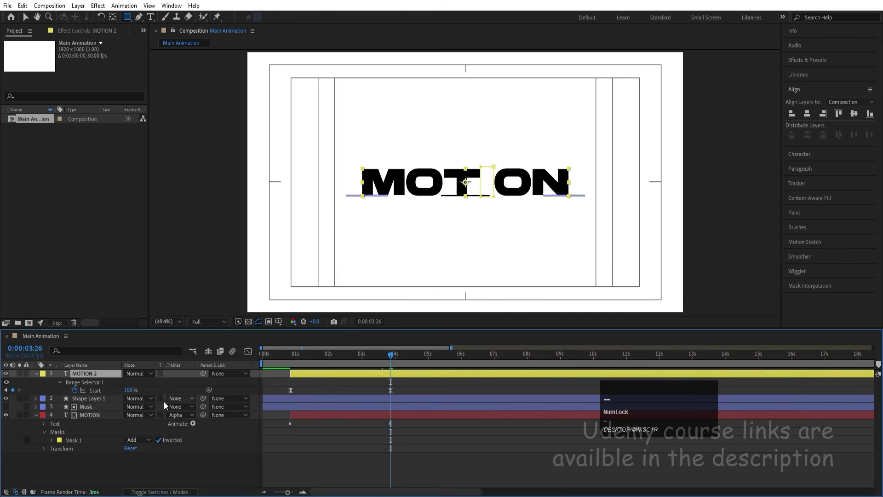
pyautogui.click(37, 374)
pyautogui.click(37, 374)
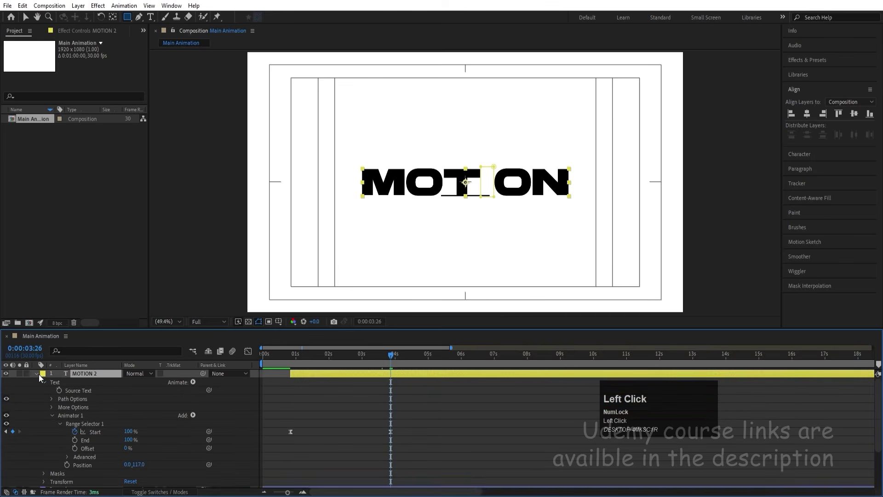
pyautogui.click(74, 416)
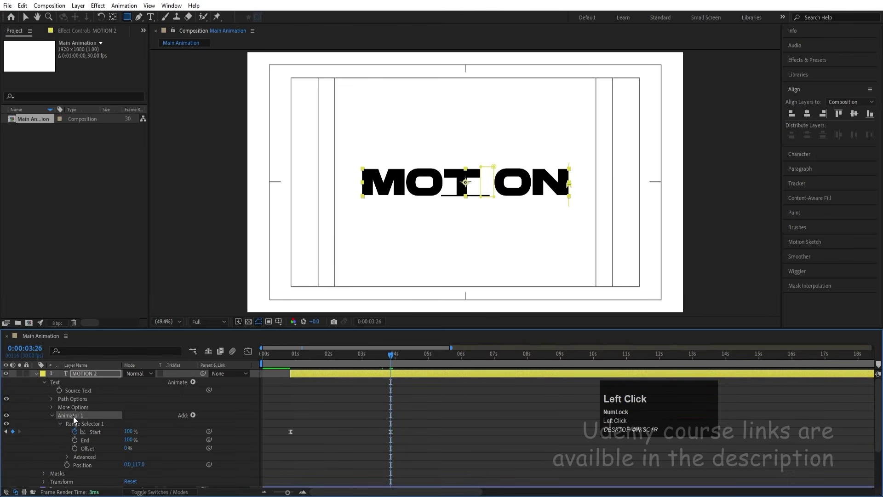
pyautogui.press('Delete')
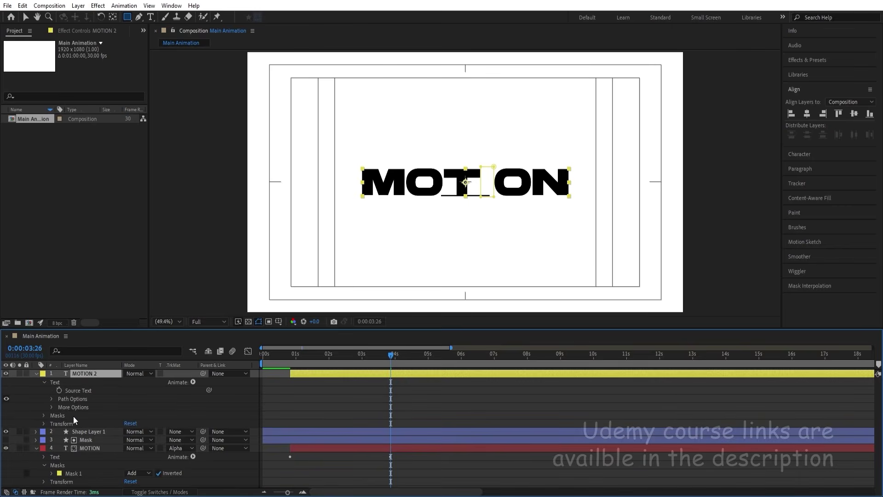
# Step: Solo the MOTION 2 layer and collapse the properties of both text layers
pyautogui.click(21, 374)
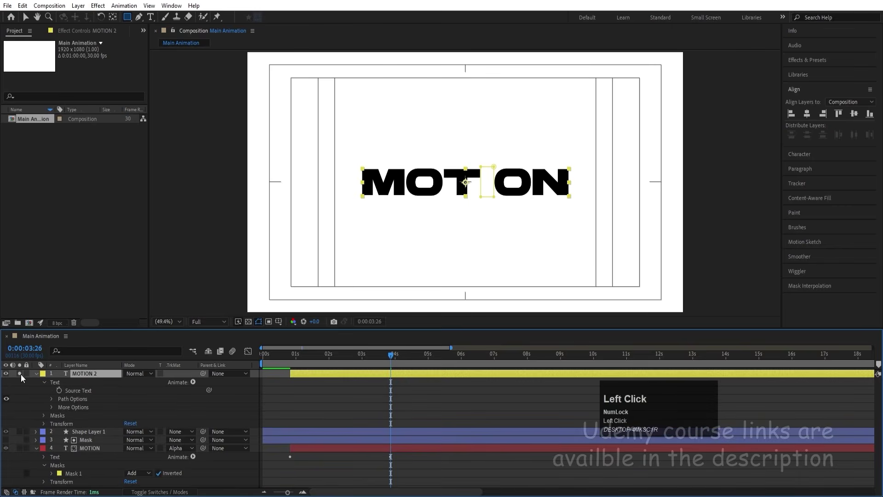
pyautogui.click(35, 373)
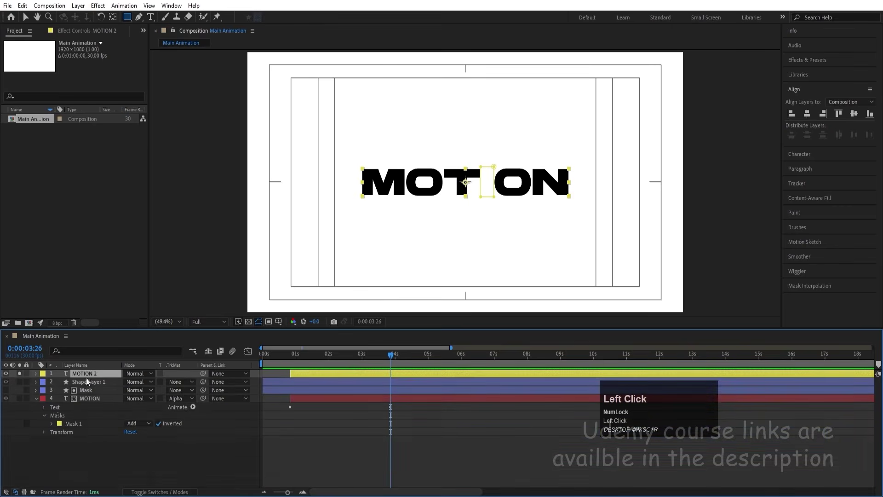
pyautogui.click(36, 398)
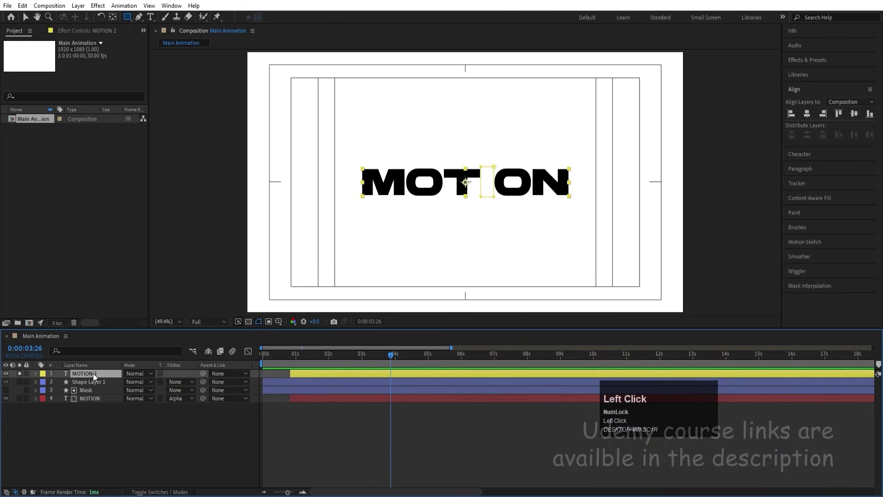
# Step: Turn off the inversion of Mask 1 on the MOTION 2 layer and unsolo the layer
pyautogui.press('m')
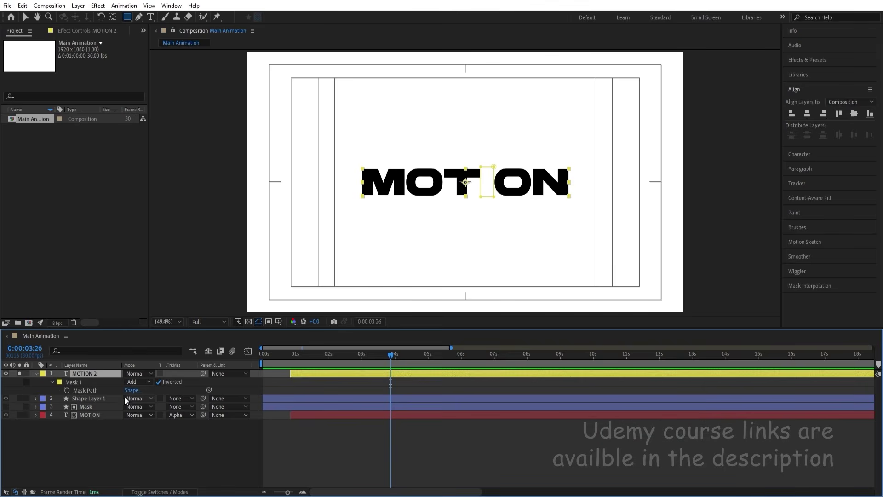
pyautogui.click(159, 382)
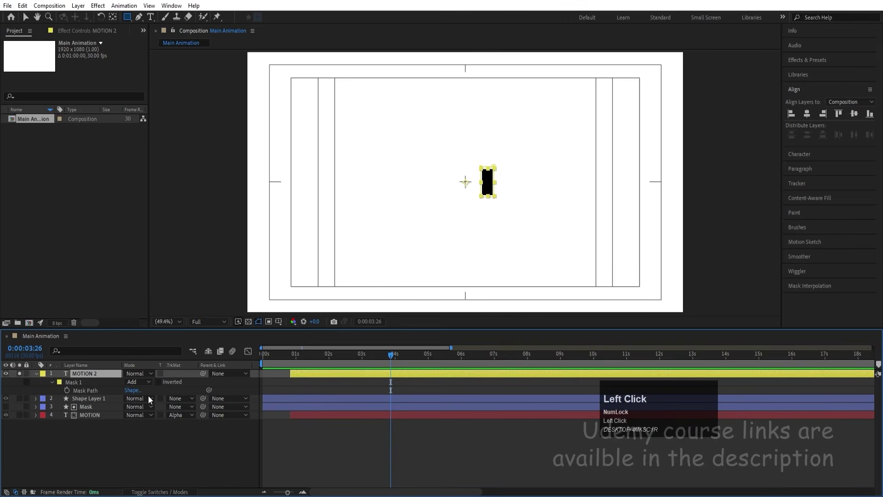
pyautogui.click(19, 374)
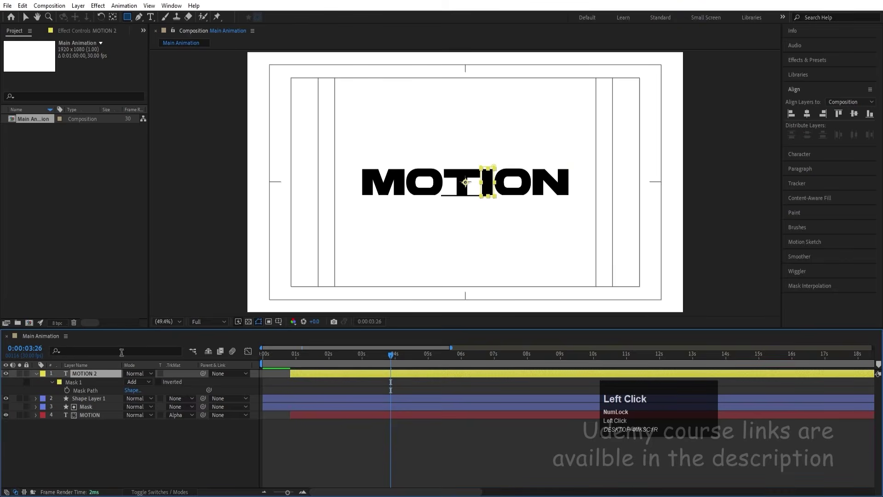
# Step: Rename the MOTION 2 layer to i
pyautogui.press('Return')
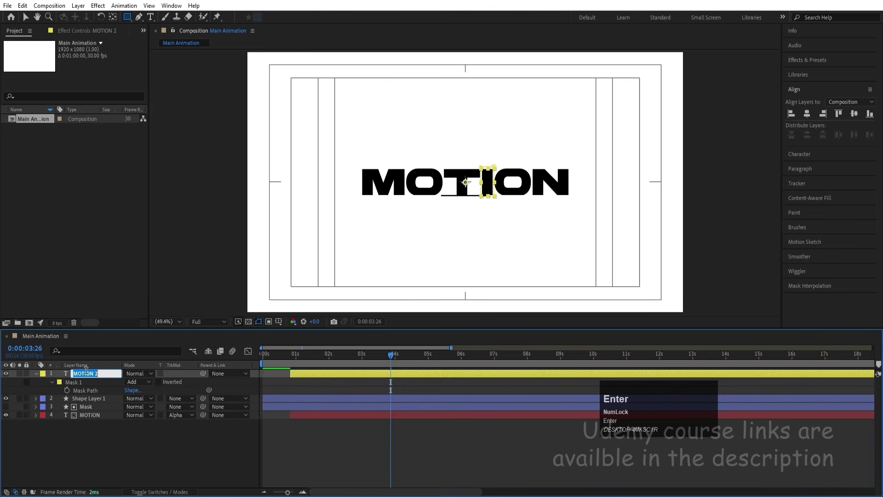
pyautogui.write('I')
pyautogui.press('Return')
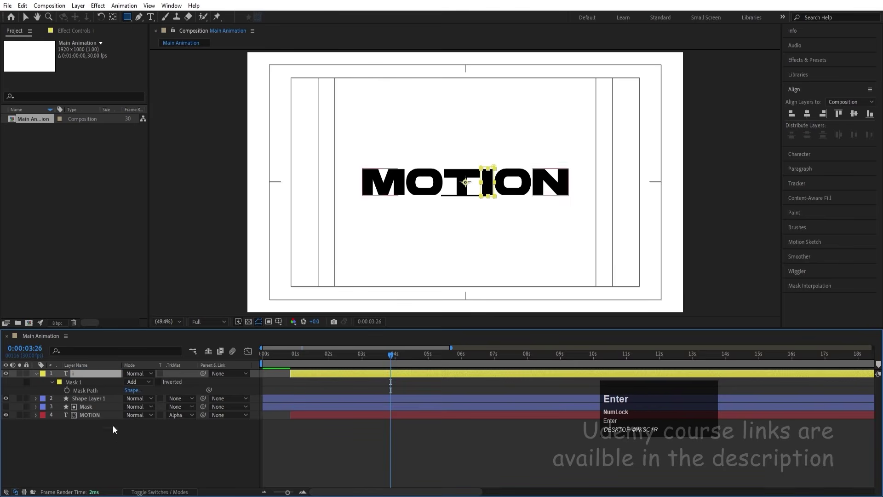
# Step: Shift the i layer to start at about 3 seconds and preview the animation from the beginning
pyautogui.moveTo(300, 374); pyautogui.dragTo(371, 375)
pyautogui.moveTo(327, 356); pyautogui.dragTo(246, 353)
pyautogui.press('space')
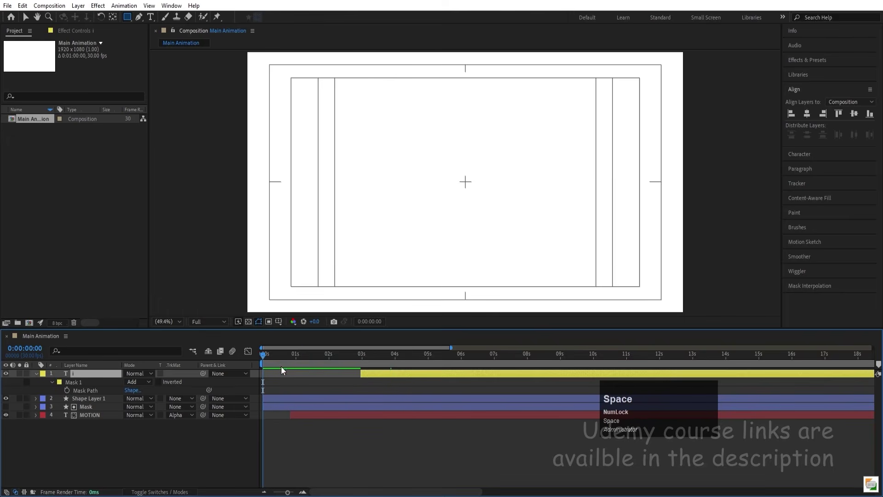
pyautogui.click(316, 440)
pyautogui.press('space')
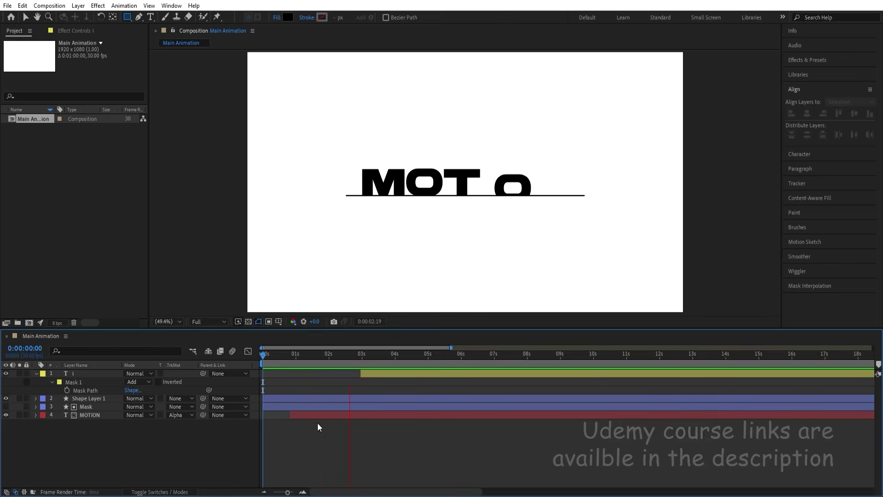
pyautogui.press('space')
pyautogui.press('space')
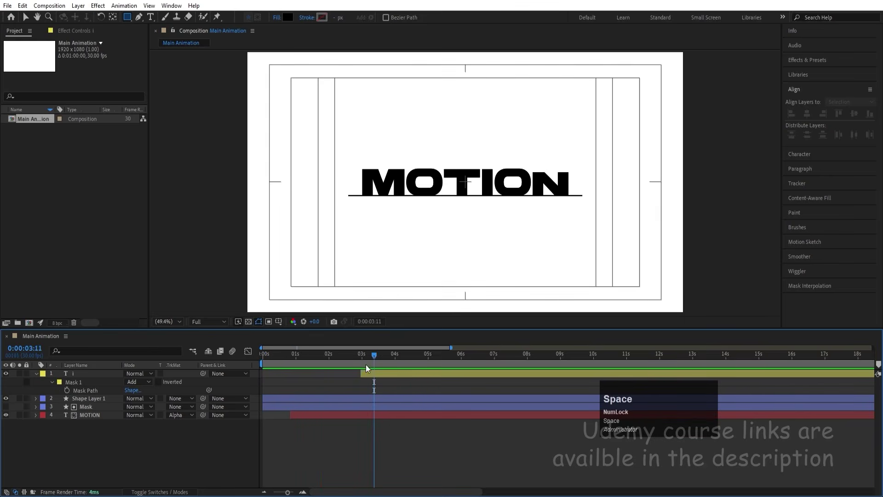
# Step: Set the i layer to start at 0:00:02:00 and preview the animation from there
pyautogui.moveTo(365, 364); pyautogui.dragTo(330, 354)
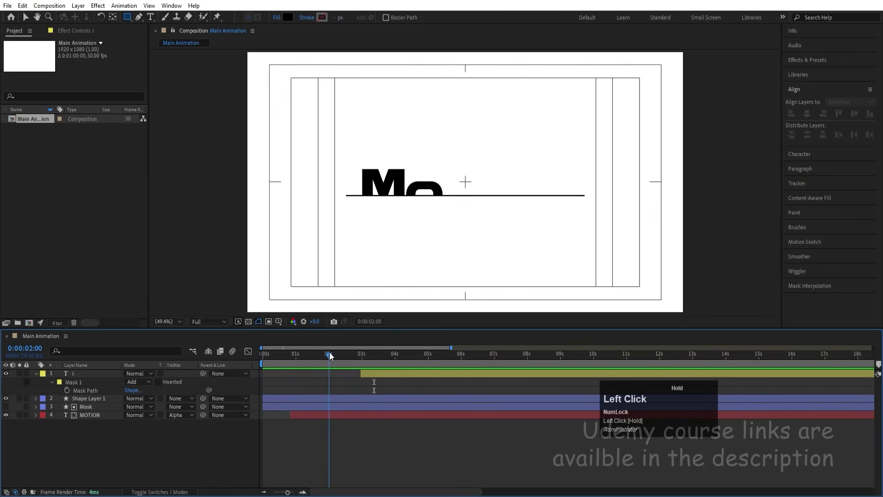
pyautogui.click(368, 373)
pyautogui.press('[')
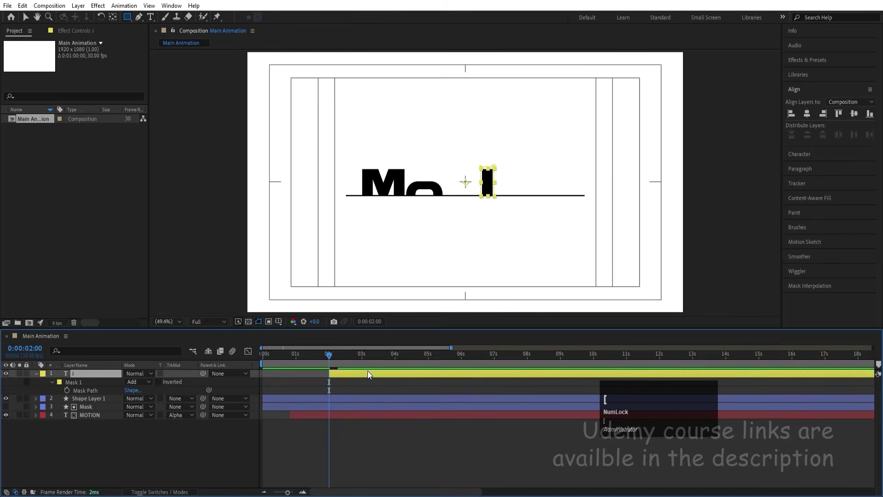
pyautogui.press('space')
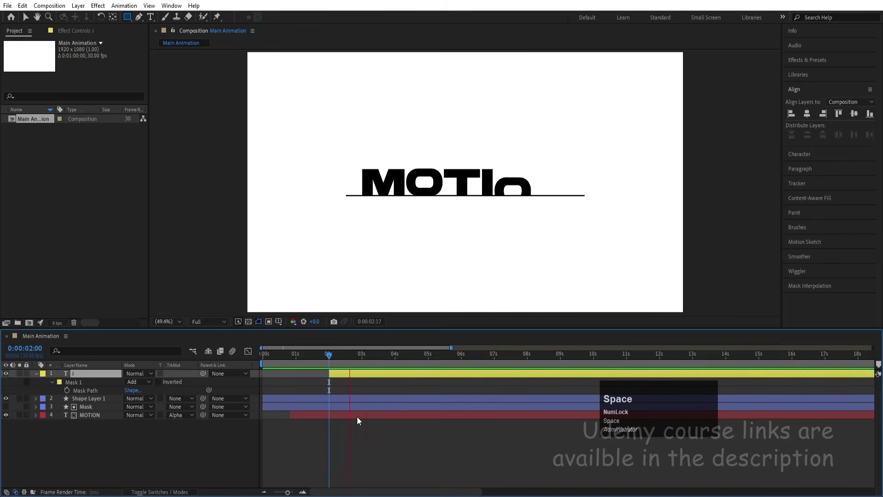
pyautogui.click(278, 424)
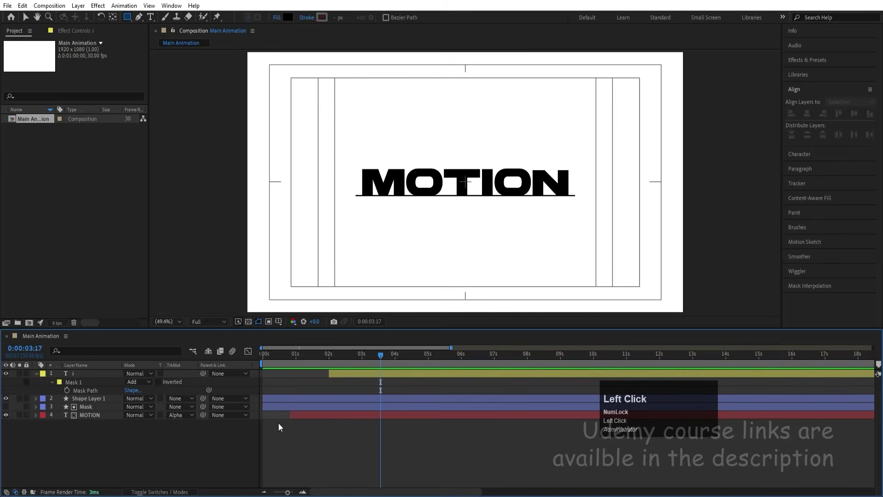
# Step: Collapse the i layer's properties and lock the Shape Layer 1, Mask and MOTION layers
pyautogui.click(36, 374)
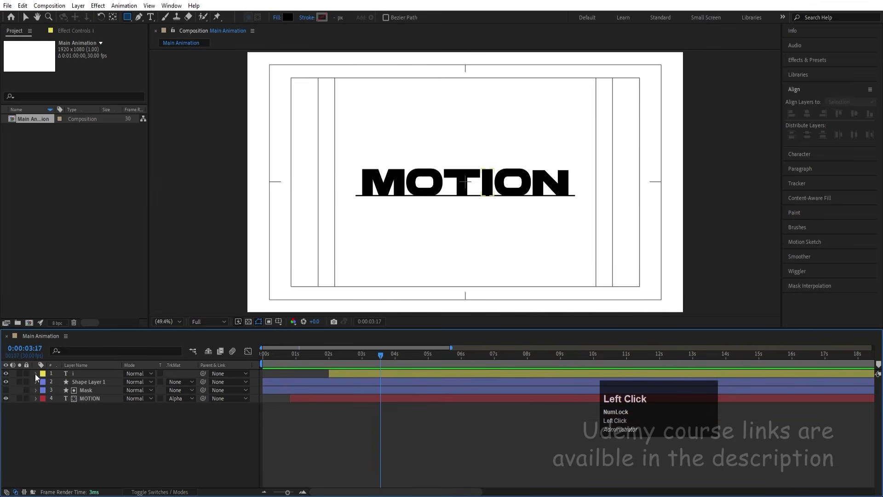
pyautogui.click(86, 385)
pyautogui.keyDown('shift'); pyautogui.click(87, 398); pyautogui.keyUp('shift')
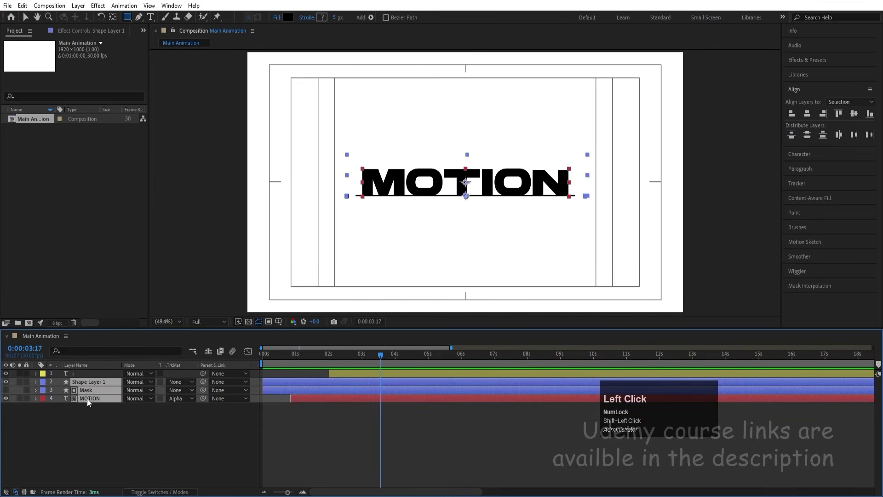
pyautogui.click(26, 398)
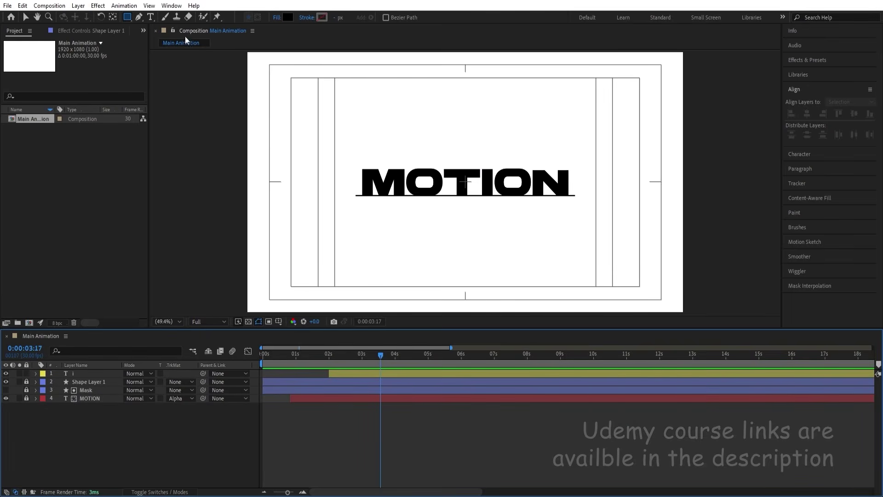
# Step: Set up the Pen tool with no fill and a red FF0000 stroke
pyautogui.click(138, 17)
pyautogui.click(276, 20)
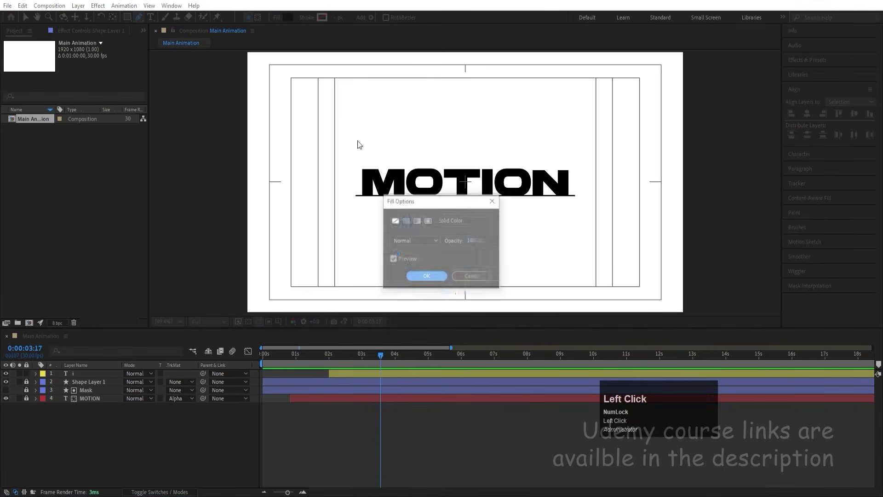
pyautogui.click(395, 221)
pyautogui.click(420, 277)
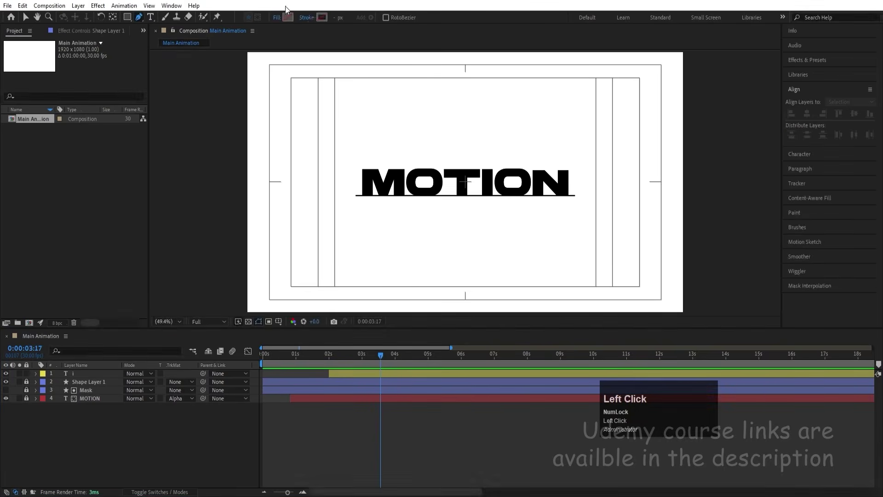
pyautogui.click(322, 17)
pyautogui.click(672, 263)
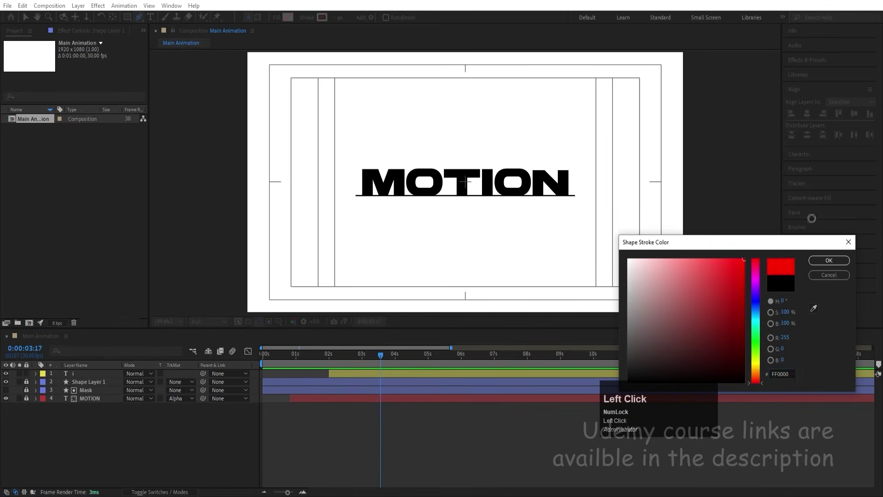
pyautogui.click(825, 261)
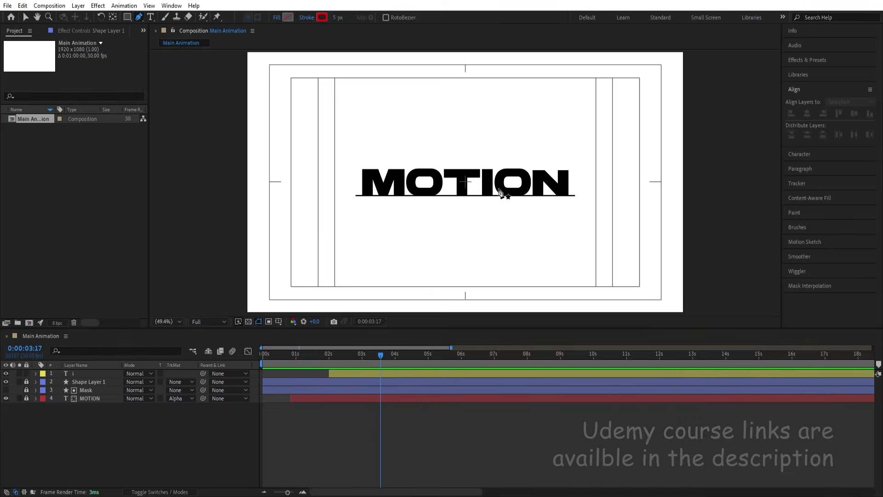
# Step: Lock the i layer so that drawing near the letter I does not affect it
pyautogui.scroll(4, 495, 196)
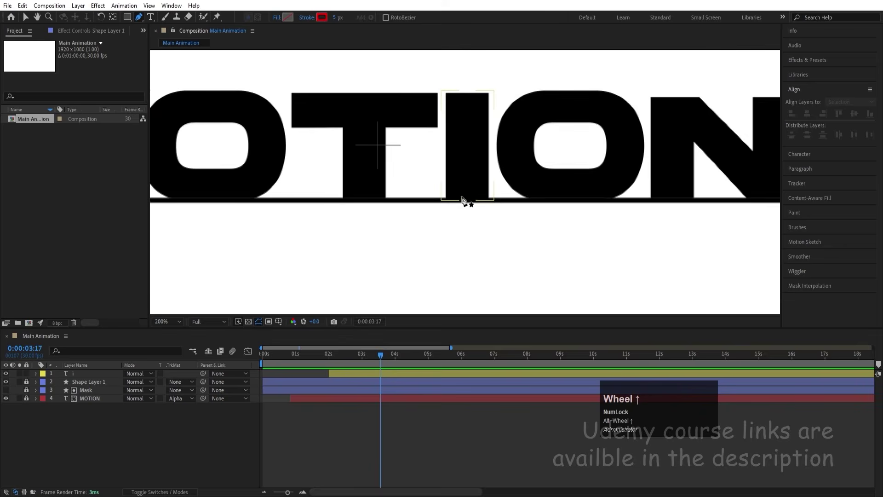
pyautogui.press('space')
pyautogui.moveTo(477, 169); pyautogui.dragTo(380, 195)
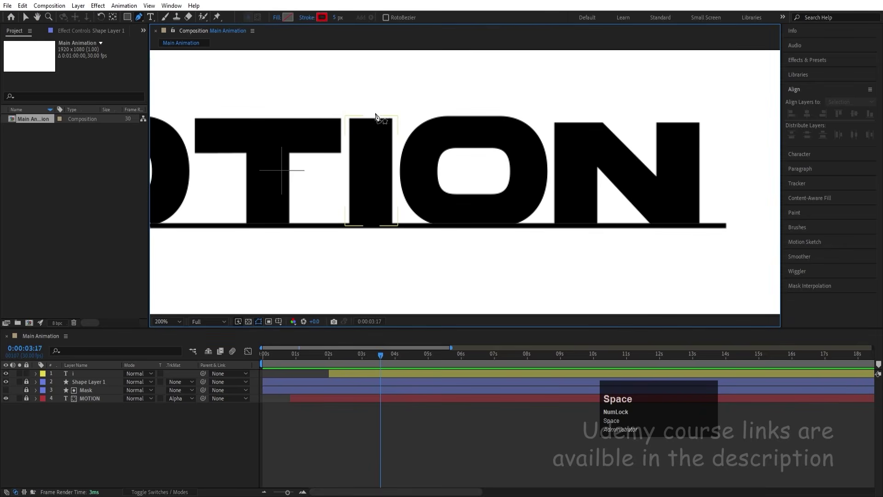
pyautogui.click(28, 373)
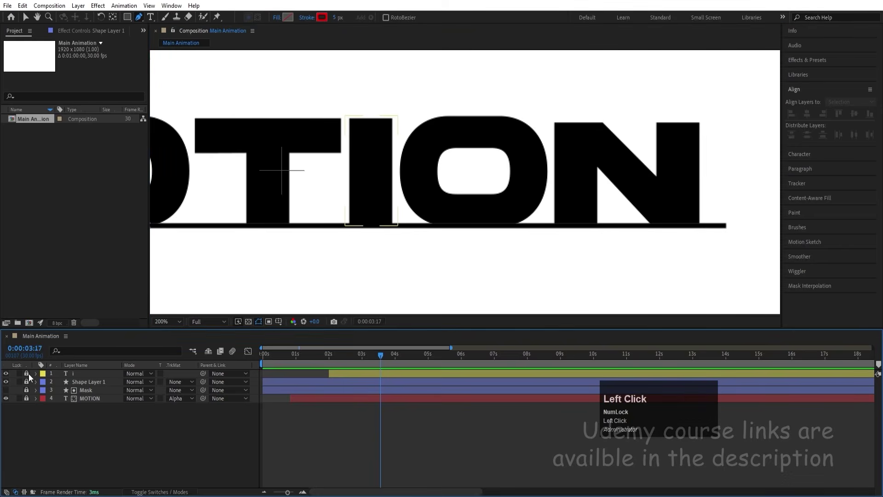
# Step: Draw an open right-angled path from the base of the letter I upward, right, down below the text and left beyond the composition edge
pyautogui.click(370, 227)
pyautogui.scroll(-4, 371, 230)
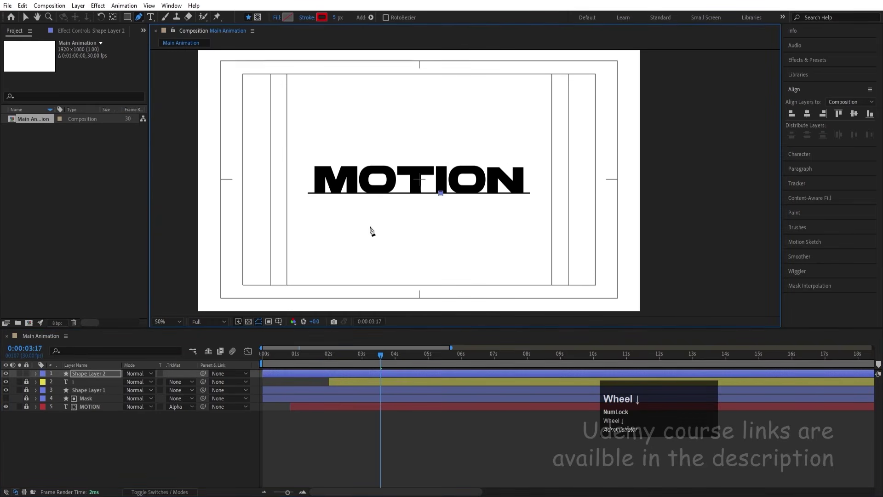
pyautogui.keyDown('shift'); pyautogui.click(441, 114); pyautogui.keyUp('shift')
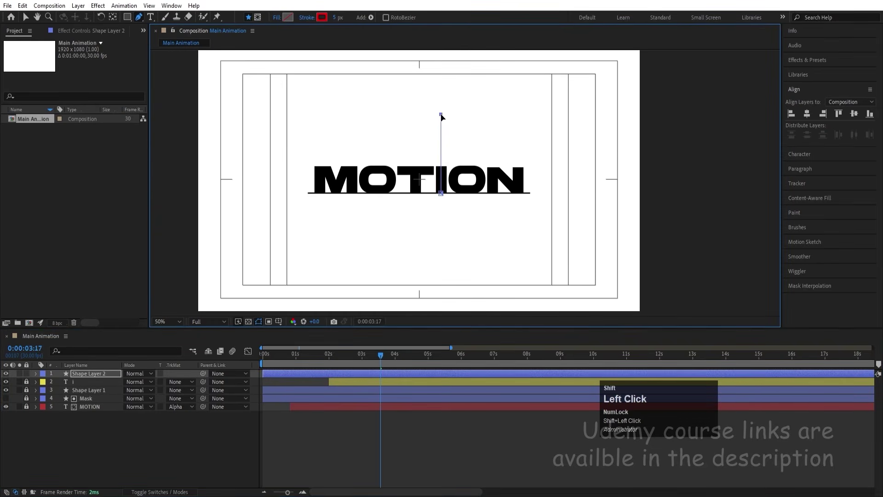
pyautogui.keyDown('shift'); pyautogui.click(574, 114); pyautogui.keyUp('shift')
pyautogui.keyDown('shift'); pyautogui.click(574, 258); pyautogui.keyUp('shift')
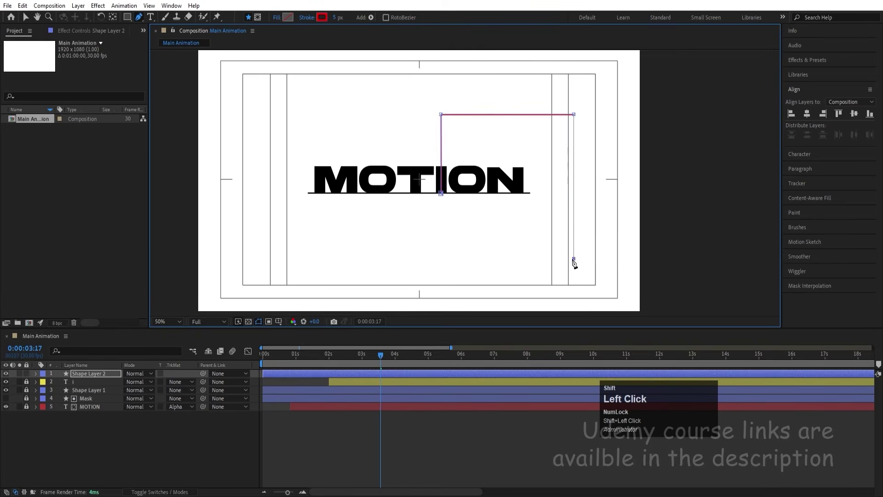
pyautogui.keyDown('shift'); pyautogui.click(187, 275); pyautogui.keyUp('shift')
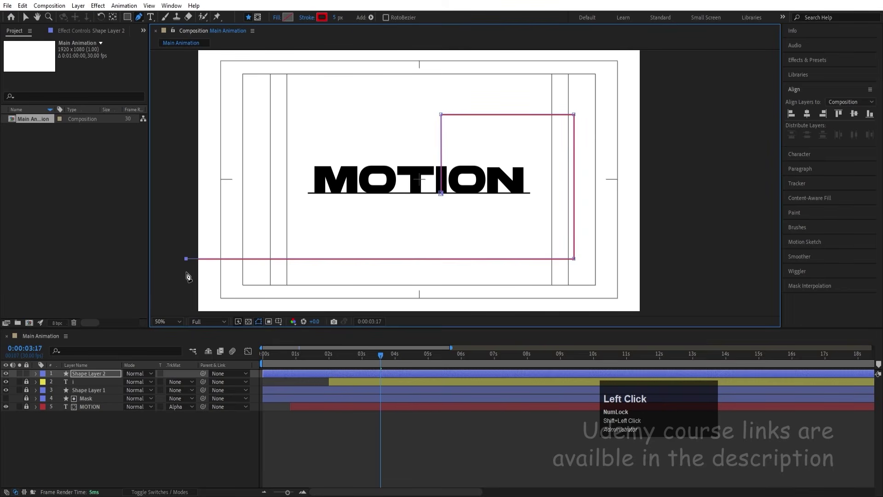
# Step: Set the red path's stroke width to 45 px and nudge Shape Layer 2 horizontally to center it over the letter I
pyautogui.scroll(2, 454, 150)
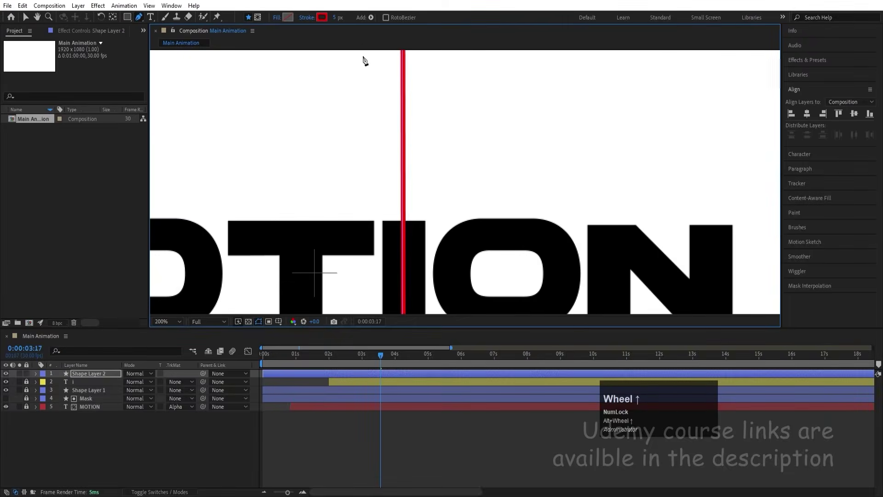
pyautogui.moveTo(335, 17); pyautogui.dragTo(360, 22)
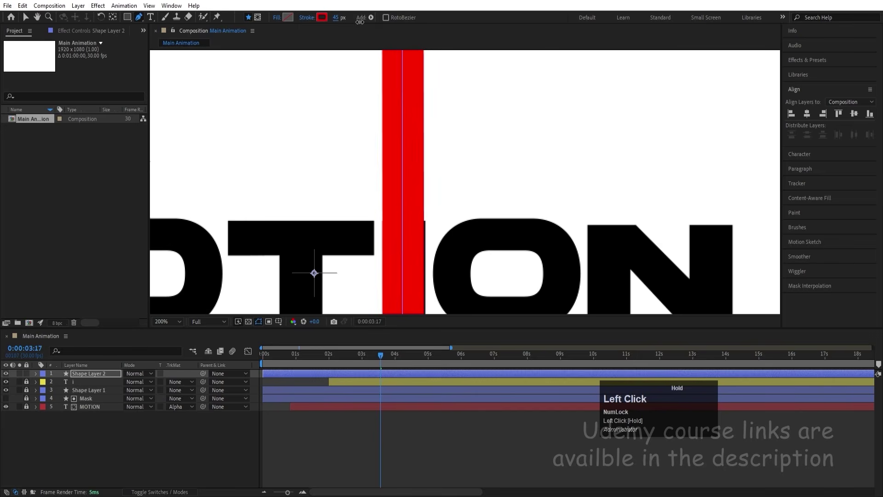
pyautogui.click(87, 372)
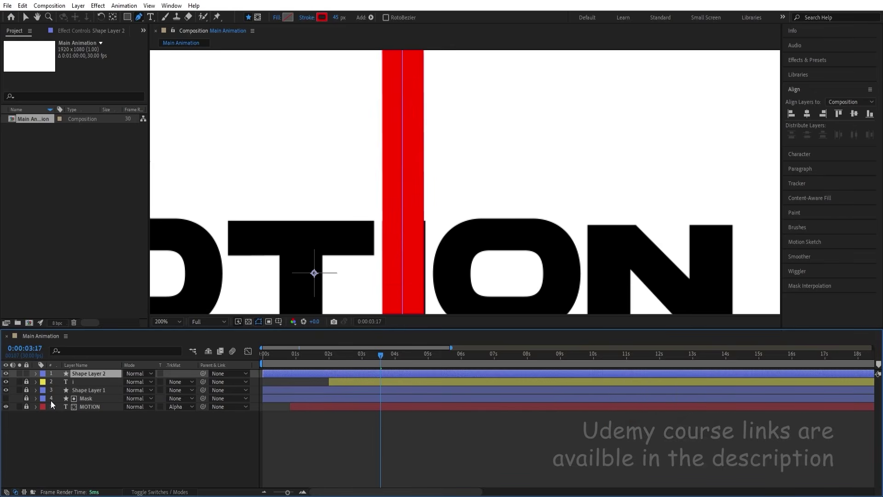
pyautogui.press('Right')
pyautogui.press('Right')
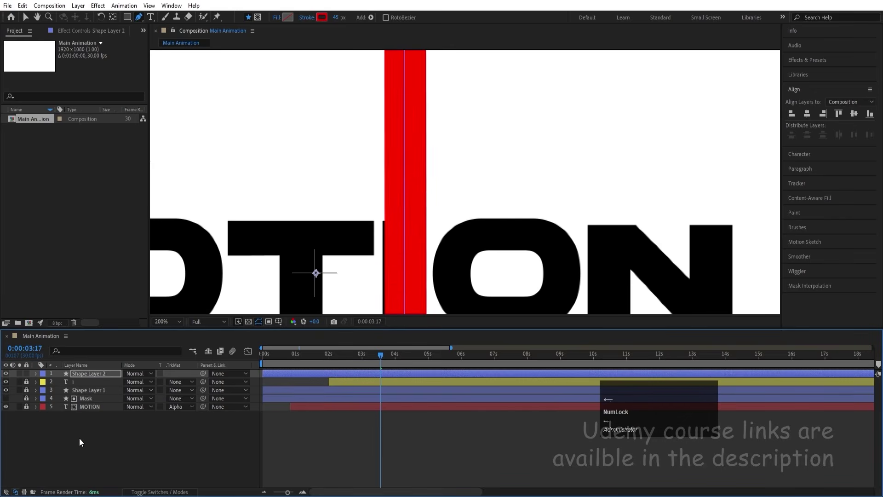
pyautogui.click(79, 437)
pyautogui.click(78, 374)
pyautogui.press('Left')
pyautogui.press('Left')
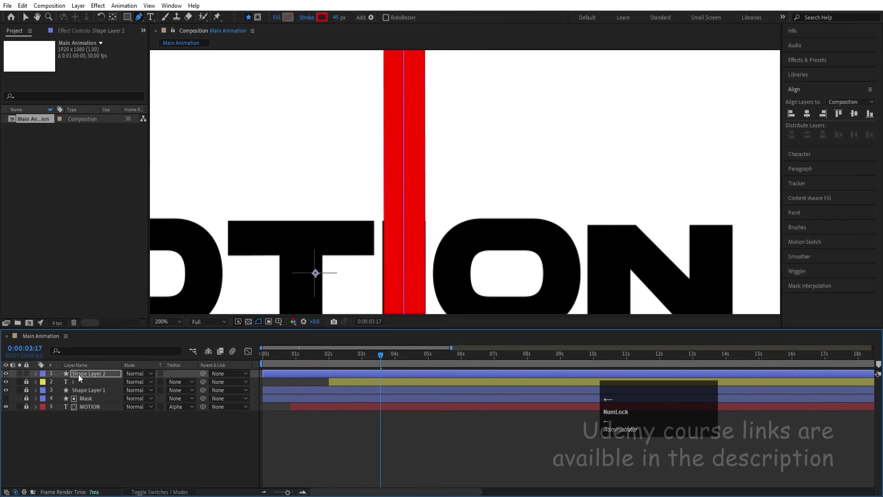
pyautogui.press('Left')
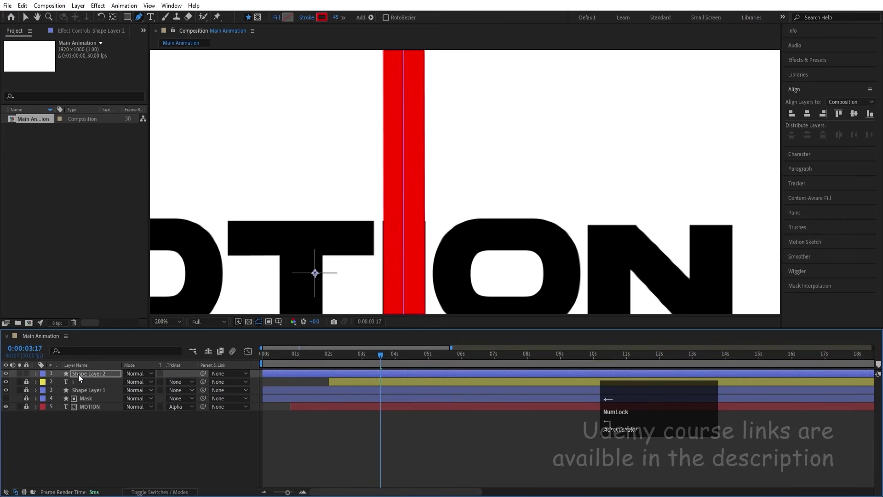
pyautogui.press('Left')
pyautogui.press('Right')
# Step: Widen the red path's stroke to 47 px and fine-tune its horizontal alignment with the letter I
pyautogui.click(338, 17)
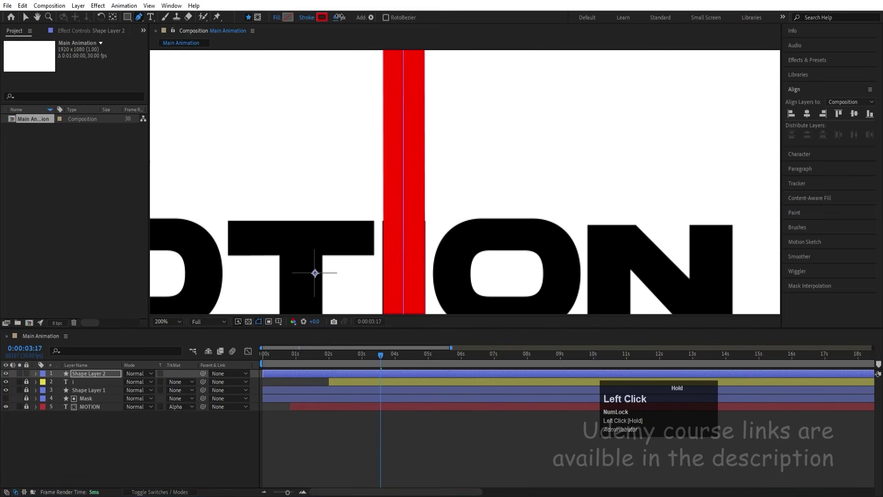
pyautogui.moveTo(339, 17); pyautogui.dragTo(340, 17)
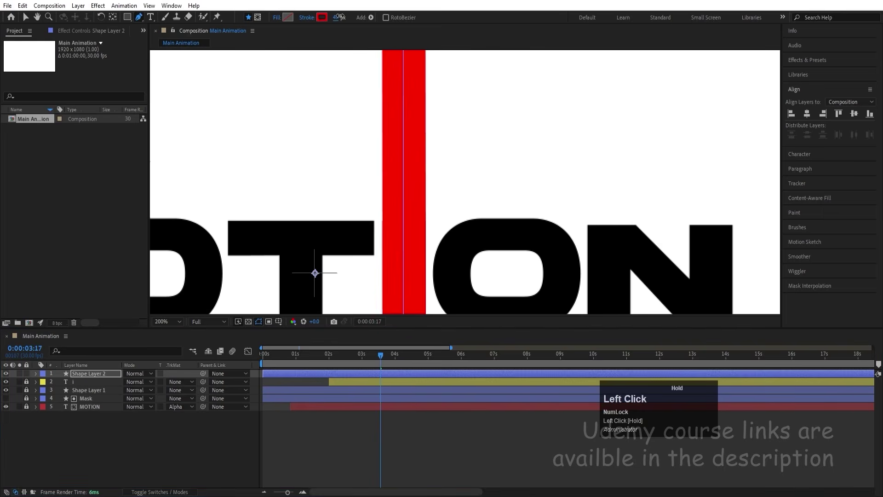
pyautogui.click(95, 374)
pyautogui.press('Left')
pyautogui.press('Right')
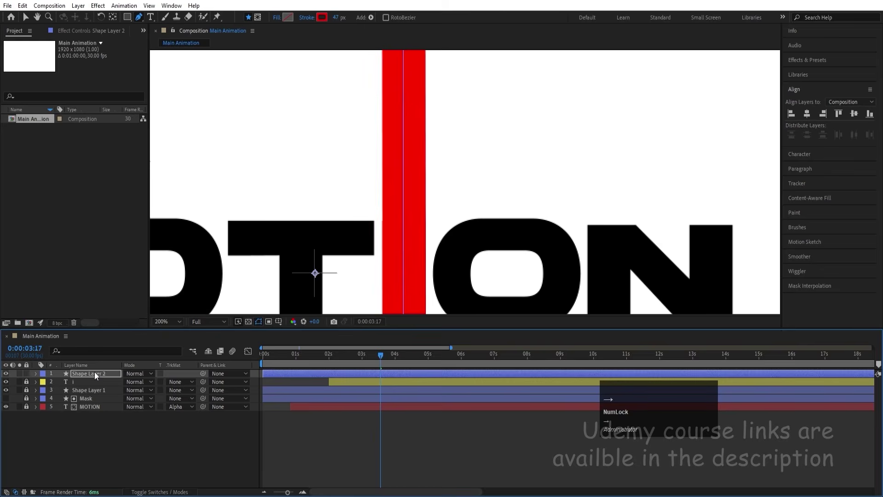
# Step: Set the stroke width of Shape Layer 2 to 48 px and fit the whole composition in view
pyautogui.click(101, 445)
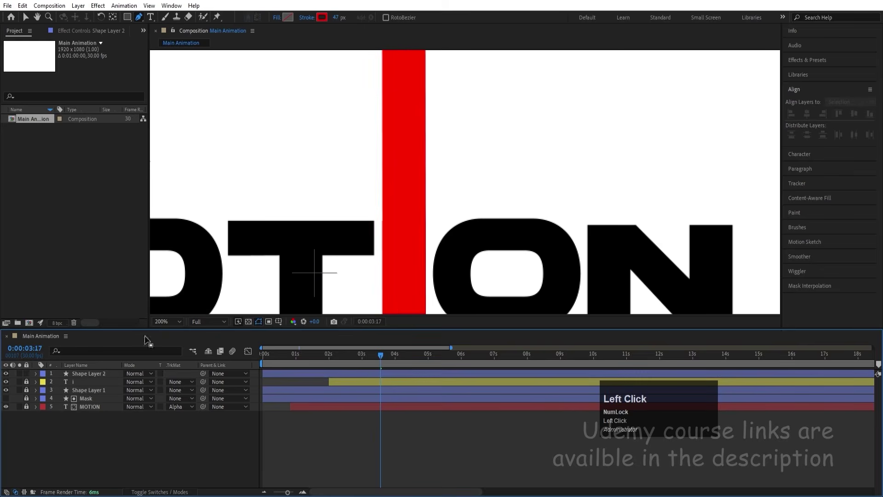
pyautogui.click(93, 375)
pyautogui.click(339, 17)
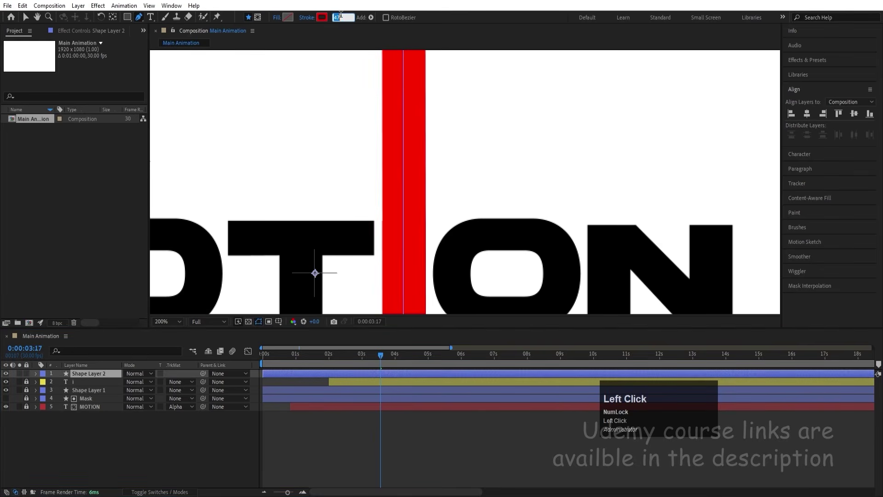
pyautogui.write('48')
pyautogui.press('Return')
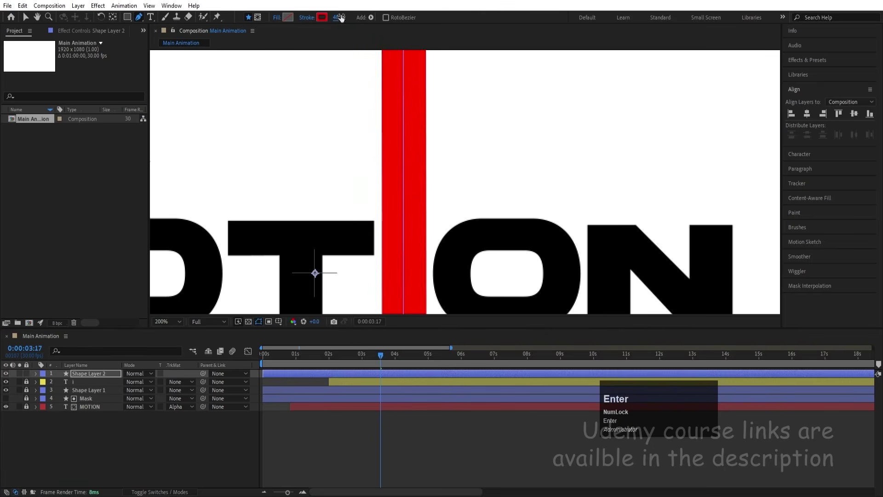
pyautogui.click(189, 439)
pyautogui.click(177, 322)
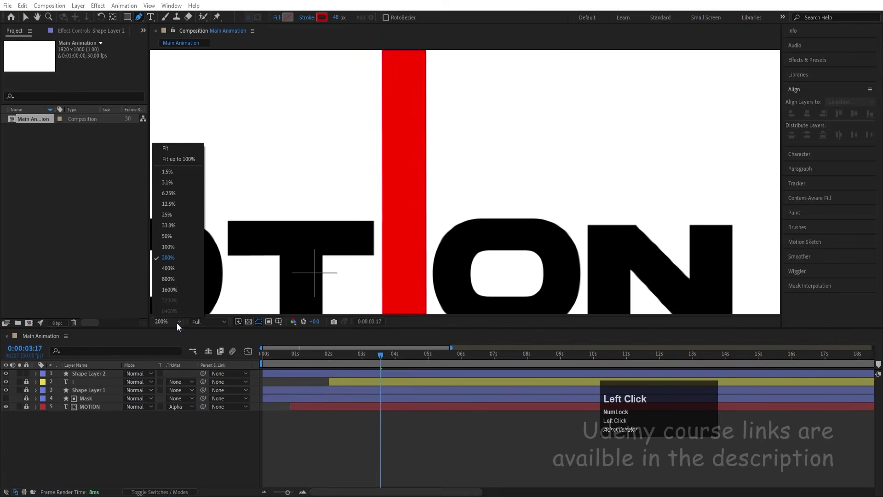
pyautogui.click(167, 146)
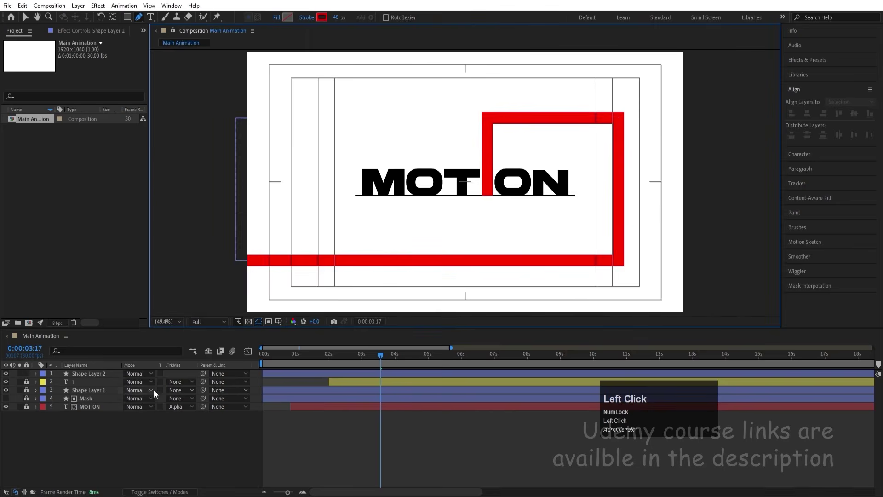
# Step: Add Round Corners to Shape Layer 2 and set the radius to 115
pyautogui.click(95, 374)
pyautogui.click(36, 374)
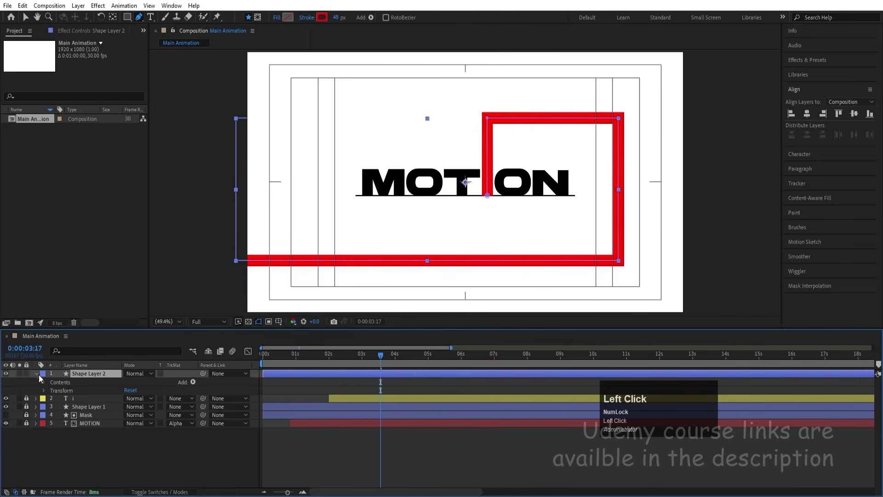
pyautogui.click(193, 382)
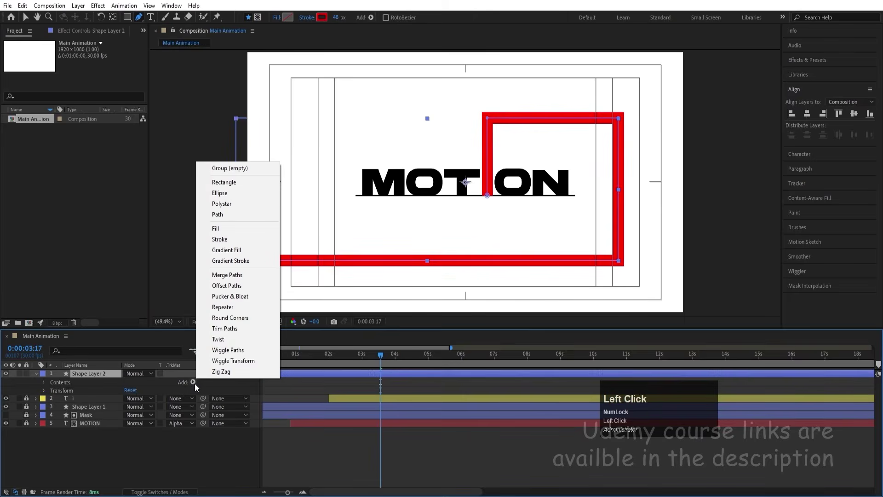
pyautogui.click(229, 319)
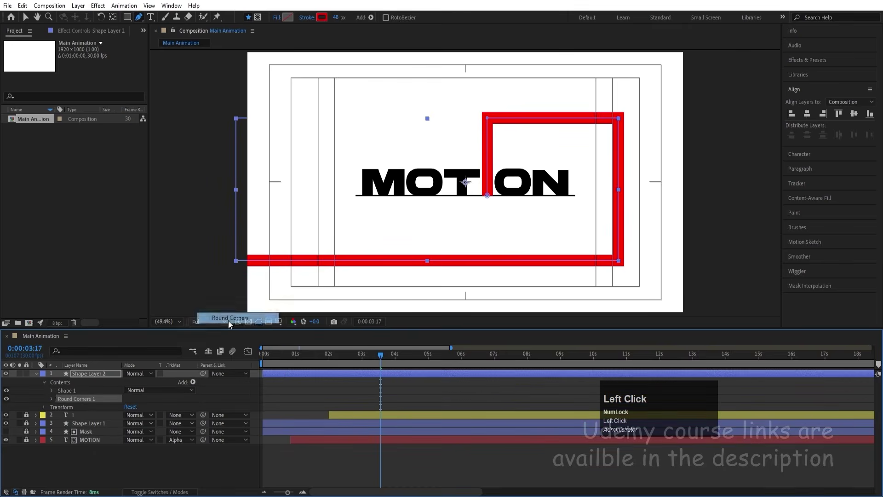
pyautogui.click(51, 399)
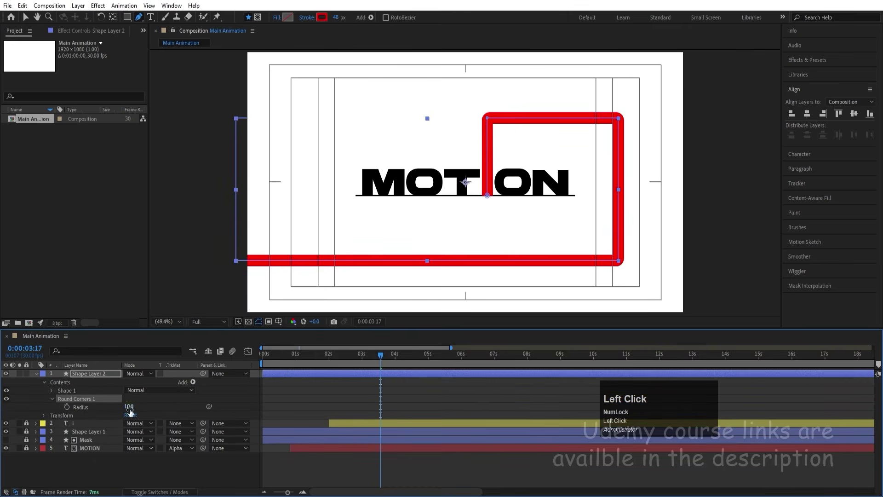
pyautogui.moveTo(130, 406); pyautogui.dragTo(170, 400)
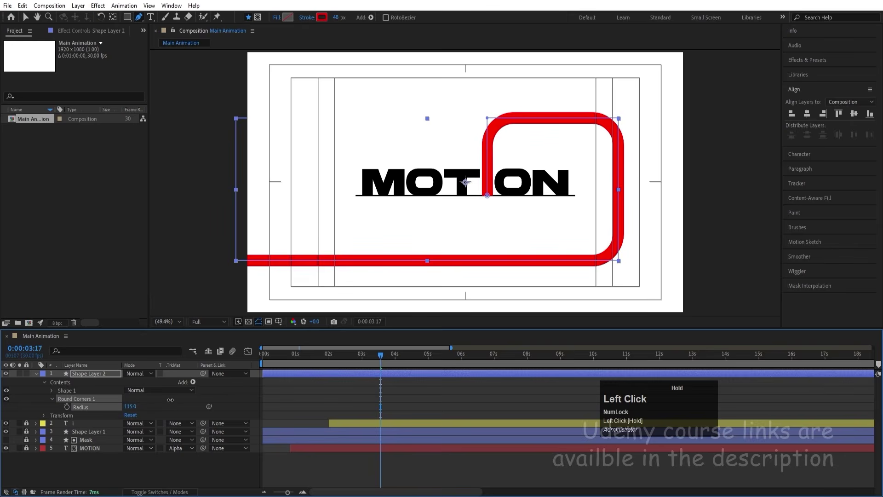
pyautogui.click(291, 381)
# Step: Preview the animation and shift Shape Layer 2 so that it starts at 0:00:02:00
pyautogui.press('Home')
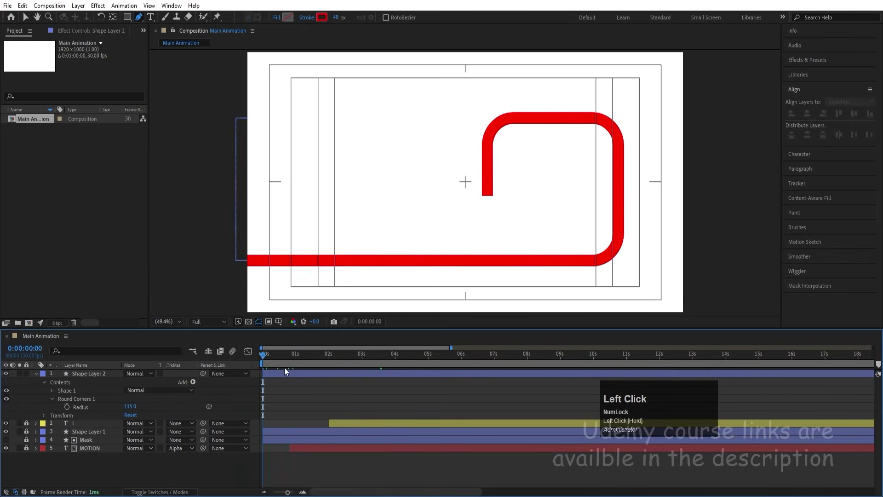
pyautogui.press('space')
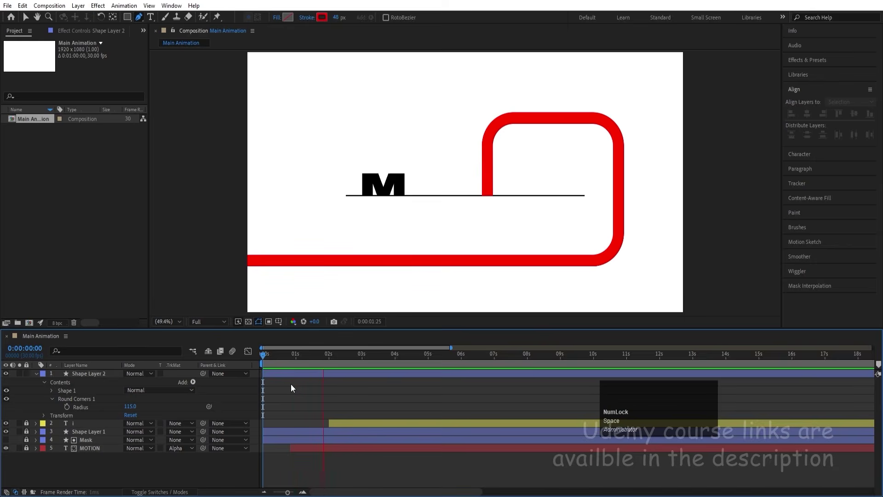
pyautogui.press('space')
pyautogui.click(328, 362)
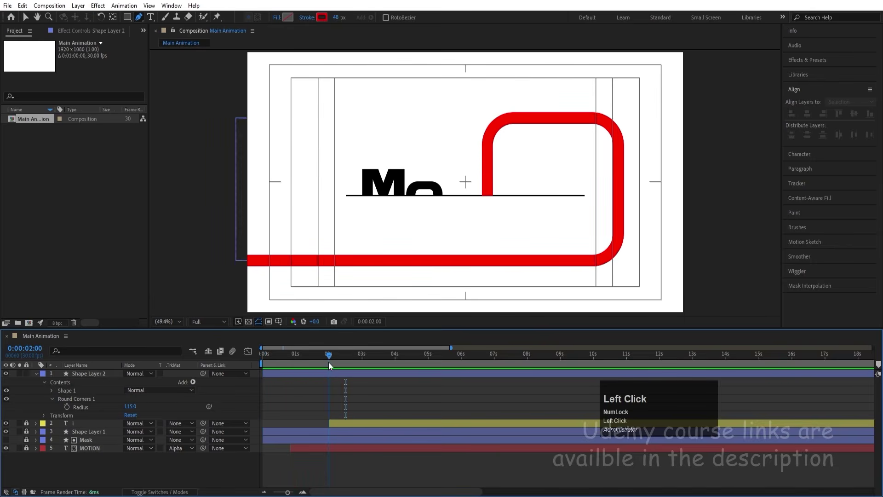
pyautogui.click(327, 372)
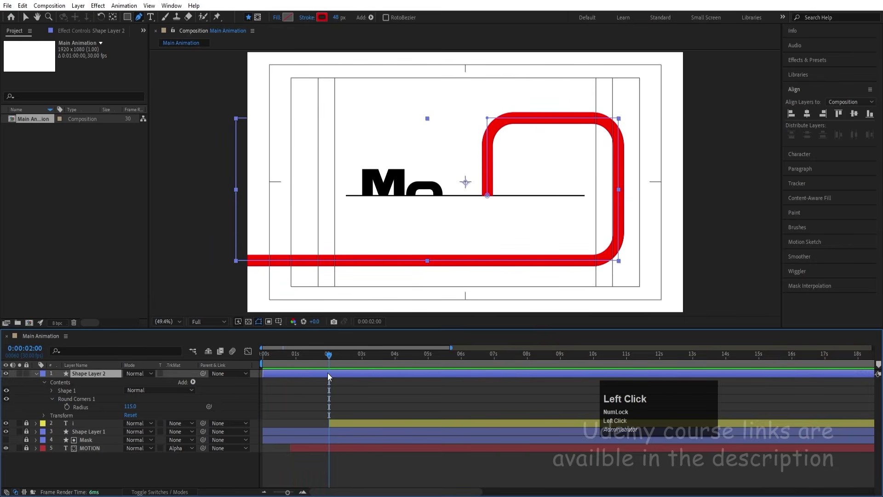
pyautogui.press('[')
# Step: Add Trim Paths to Shape Layer 2 and test how its End value reveals the red path
pyautogui.click(194, 382)
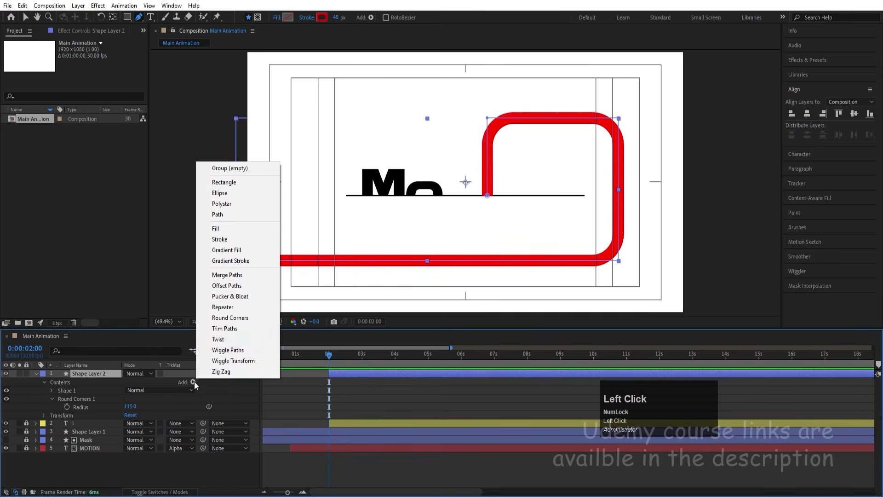
pyautogui.click(220, 328)
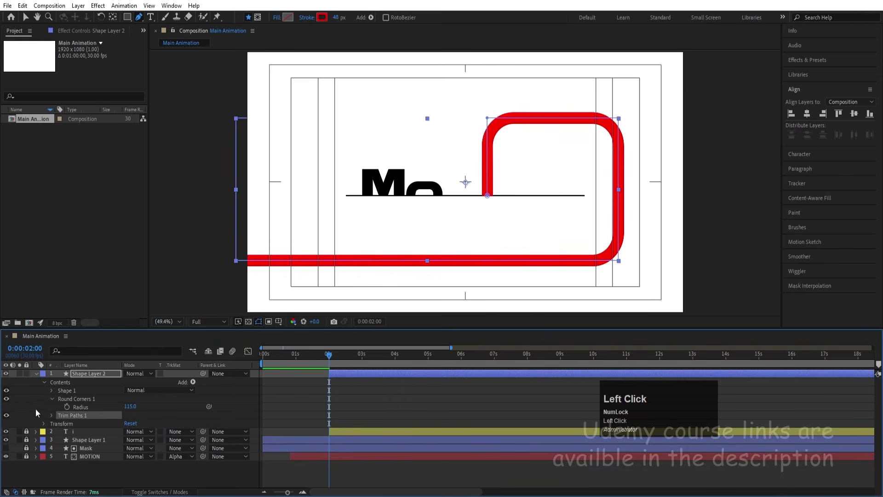
pyautogui.click(52, 398)
pyautogui.click(52, 407)
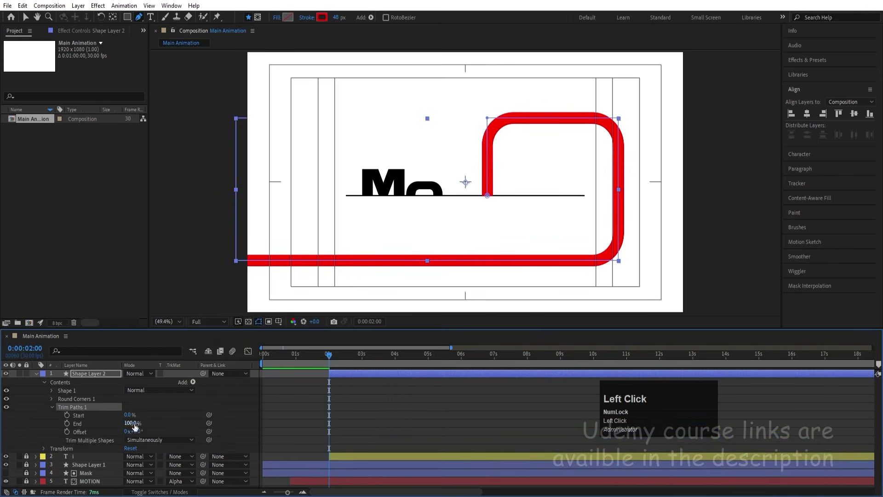
pyautogui.moveTo(132, 423)
pyautogui.mouseDown()
pyautogui.moveTo(117, 423)
pyautogui.moveTo(139, 424)
pyautogui.mouseUp()
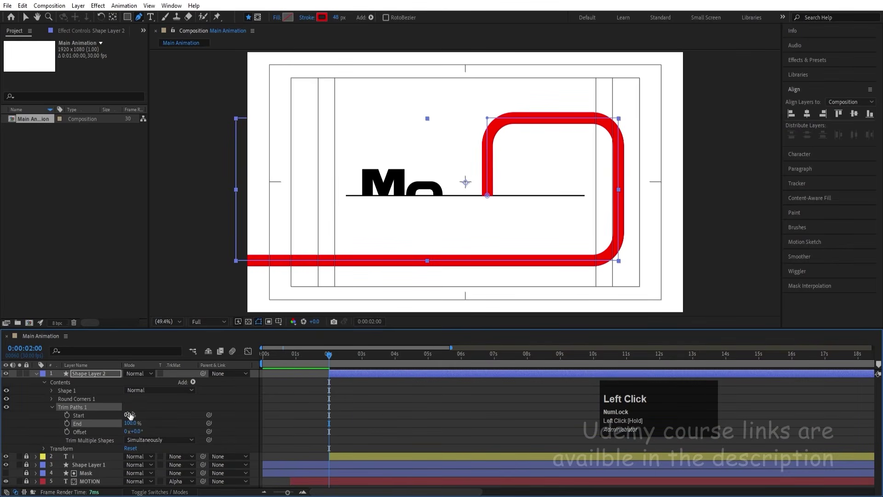
# Step: Keyframe the Trim Paths Start from 100% at 2 seconds to 0% at 4 seconds and apply Easy Ease to both keyframes
pyautogui.moveTo(129, 415); pyautogui.dragTo(180, 412)
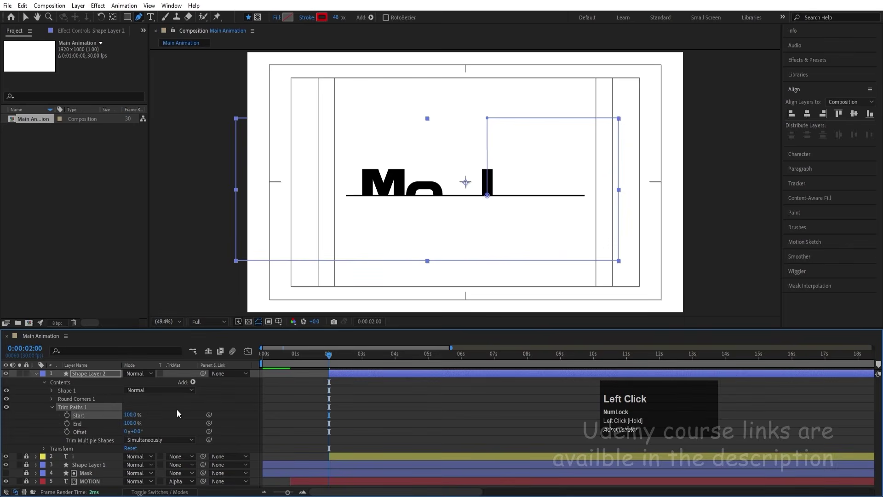
pyautogui.click(67, 415)
pyautogui.moveTo(338, 355); pyautogui.dragTo(395, 360)
pyautogui.moveTo(130, 415); pyautogui.dragTo(54, 415)
pyautogui.moveTo(309, 408); pyautogui.dragTo(414, 420)
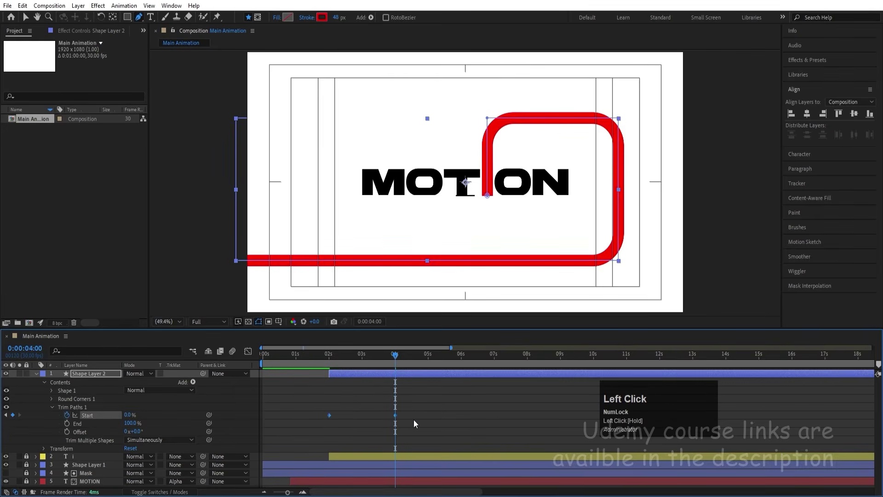
pyautogui.press('F9')
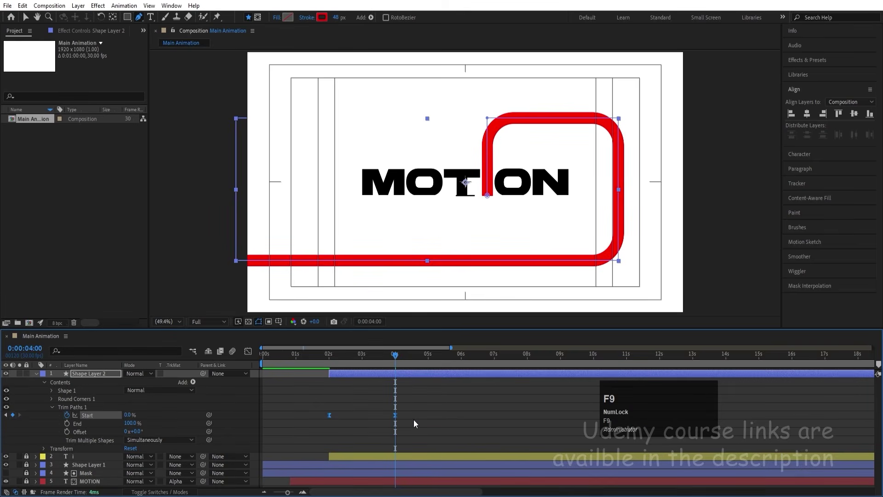
pyautogui.click(249, 351)
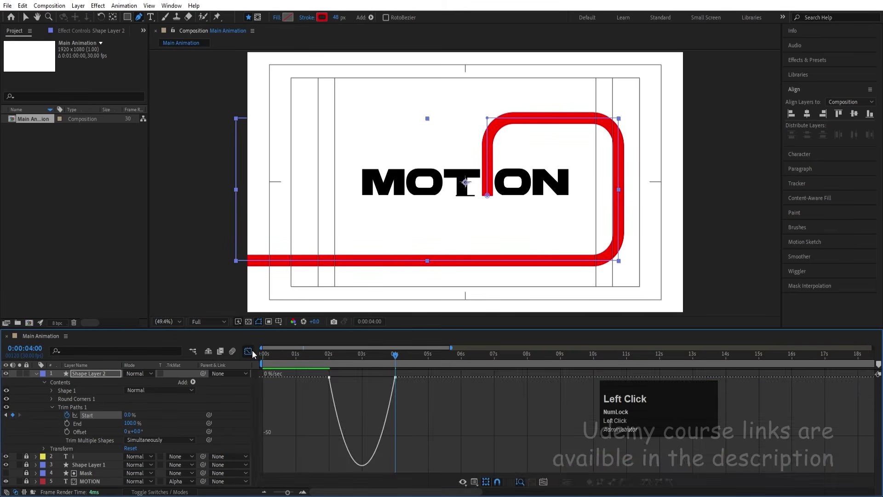
pyautogui.click(249, 351)
# Step: Keyframe the Trim Paths End from 100% at 3 seconds to 0% at 5 seconds and apply Easy Ease to the keyframes
pyautogui.moveTo(342, 354); pyautogui.dragTo(361, 360)
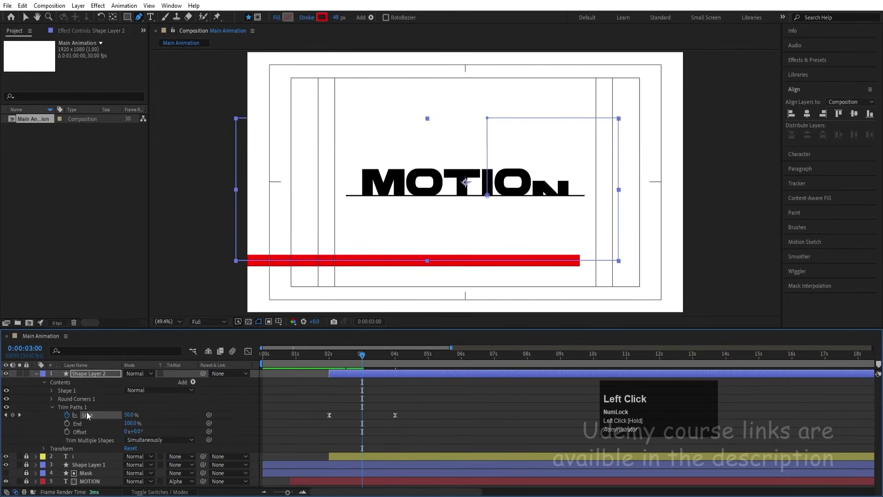
pyautogui.click(67, 423)
pyautogui.moveTo(428, 358); pyautogui.dragTo(427, 359)
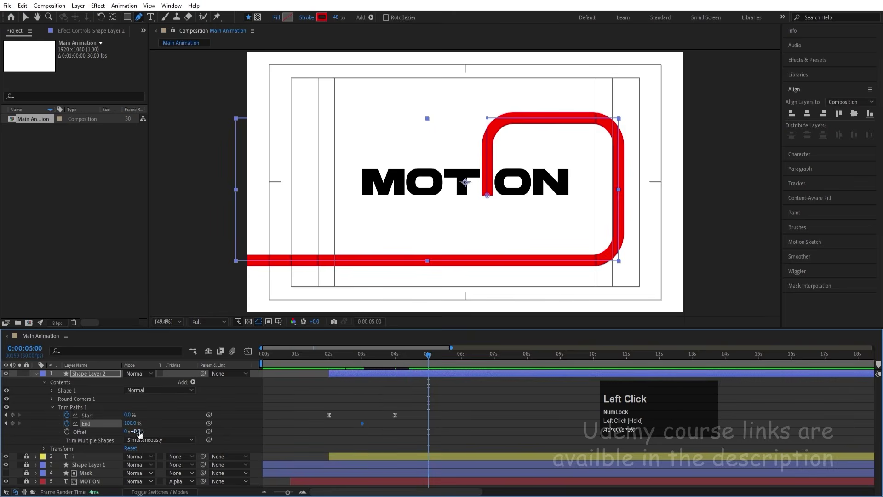
pyautogui.moveTo(134, 426); pyautogui.dragTo(63, 425)
pyautogui.moveTo(432, 434); pyautogui.dragTo(284, 398)
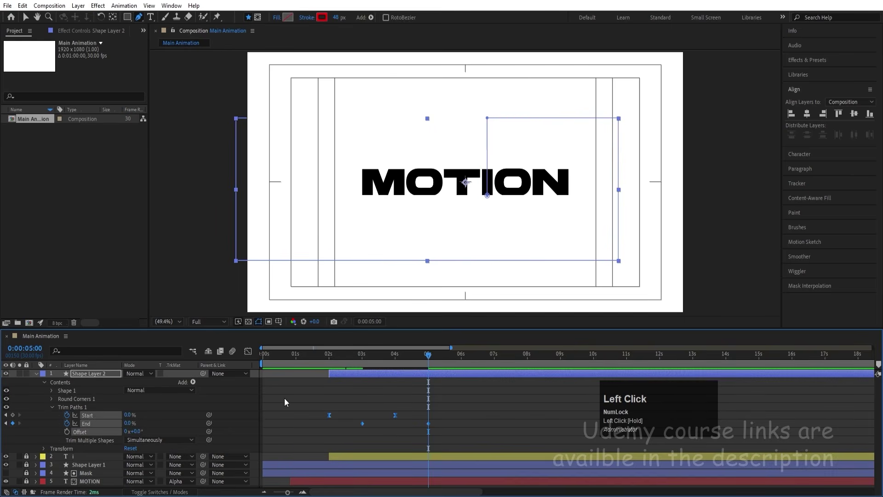
pyautogui.press('F9')
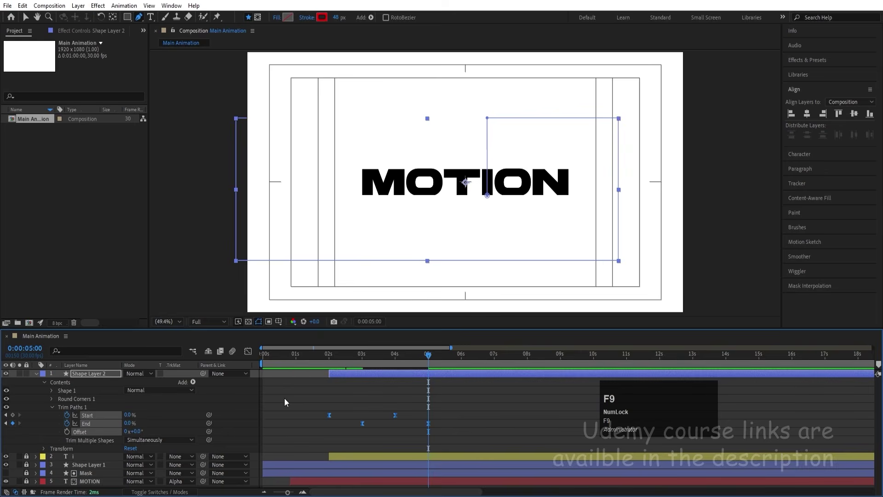
# Step: Reshape the speed curves of the Trim Paths Start and End keyframes for a sharper ease in the graph editor
pyautogui.click(247, 351)
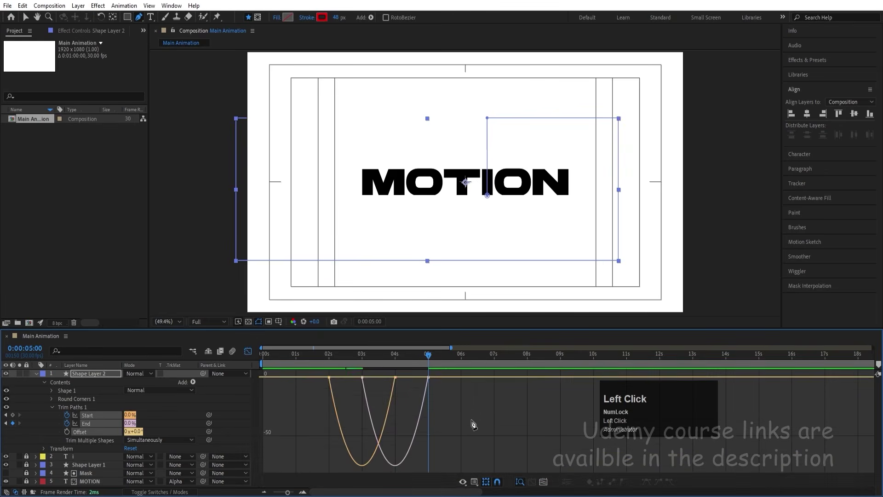
pyautogui.moveTo(419, 382); pyautogui.dragTo(354, 377)
pyautogui.hotkey('shift', 'F3')
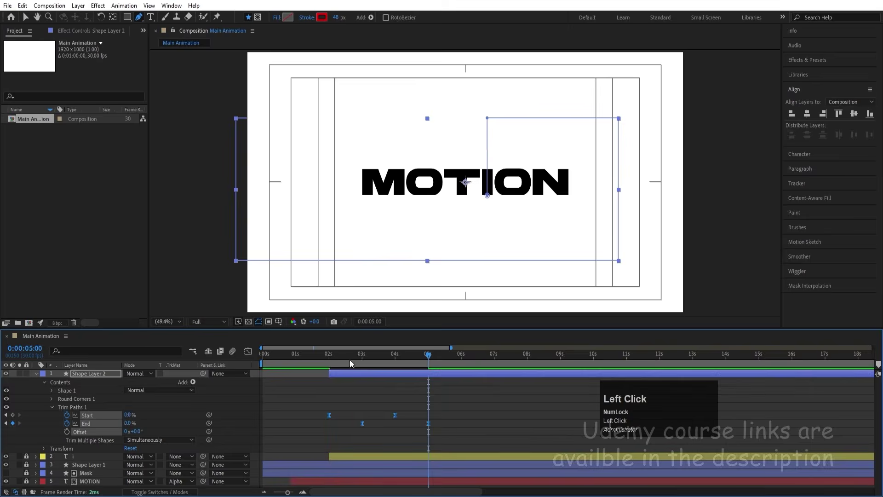
# Step: Play back the animation to check how the red path travels into the letter I
pyautogui.press('space')
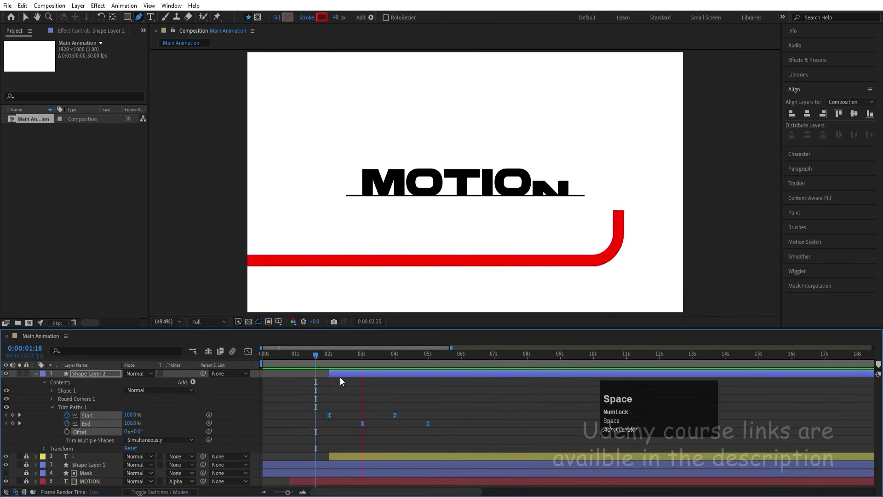
pyautogui.press('space')
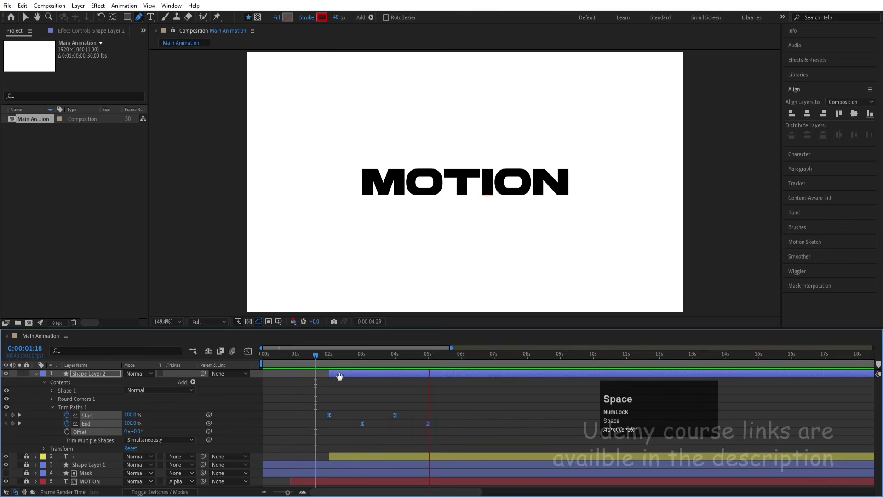
pyautogui.moveTo(342, 363); pyautogui.dragTo(261, 360)
pyautogui.press('space')
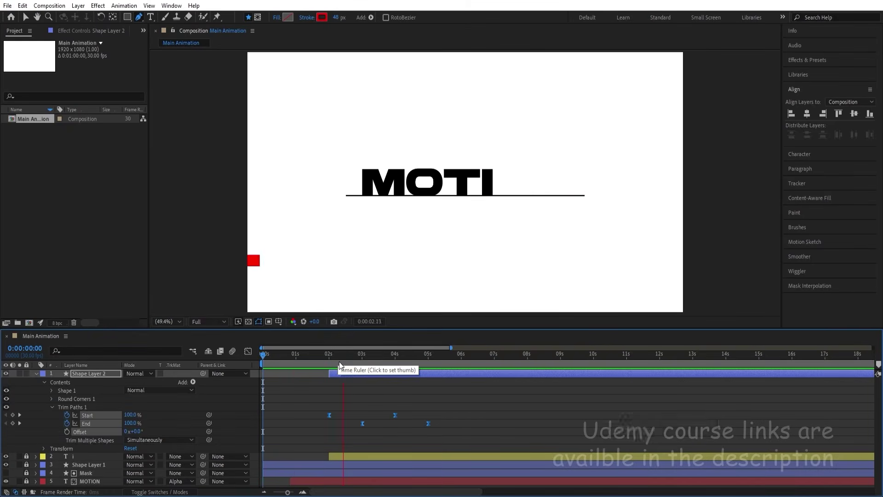
pyautogui.press('space')
# Step: Unlock the i layer, trim its in point to 0:00:03:27 where the red path covers the letter, and preview the result
pyautogui.click(375, 356)
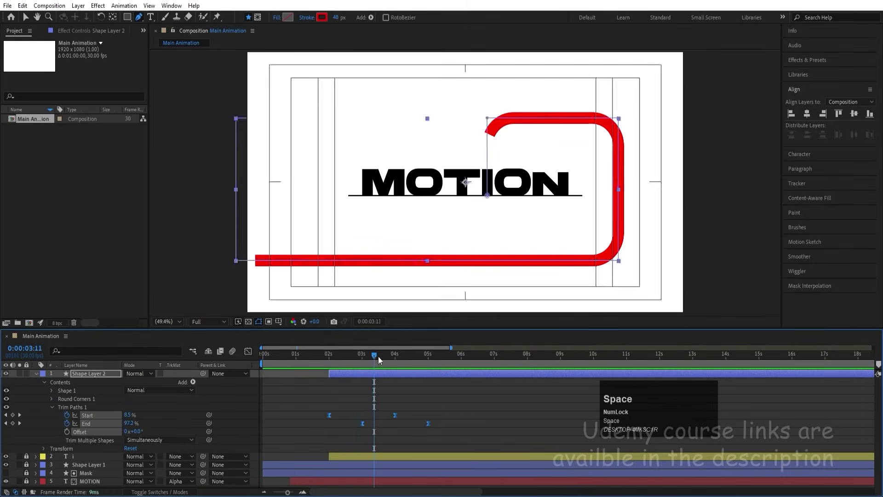
pyautogui.moveTo(380, 355); pyautogui.dragTo(393, 359)
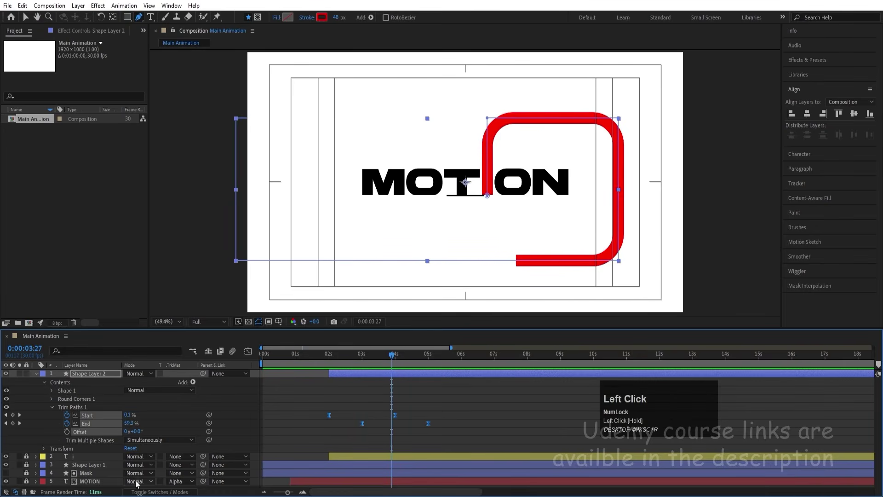
pyautogui.click(71, 456)
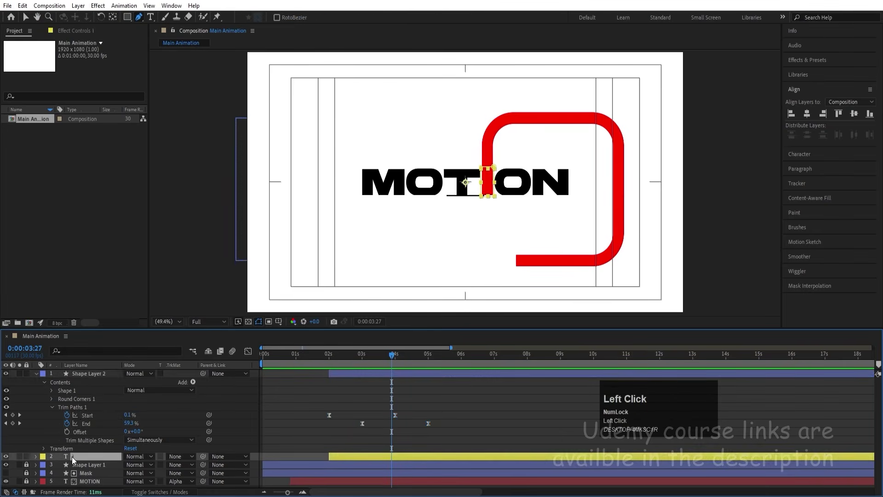
pyautogui.hotkey('alt', '[')
pyautogui.press('space')
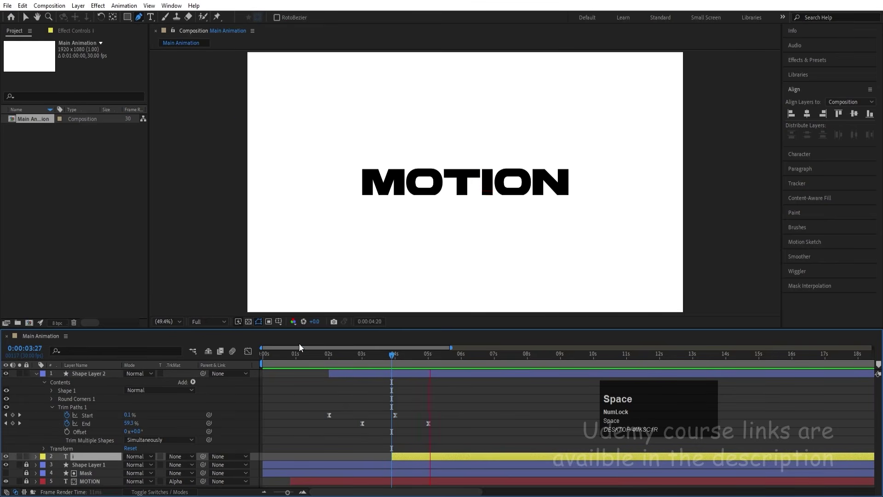
# Step: Collapse Shape Layer 2, which holds the red path, and duplicate the layer twice
pyautogui.press('space')
pyautogui.click(348, 402)
pyautogui.moveTo(342, 354); pyautogui.dragTo(330, 339)
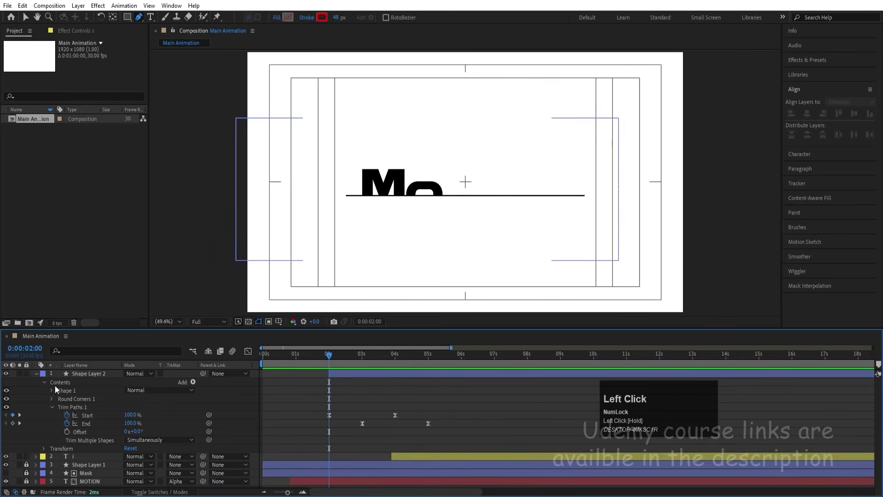
pyautogui.click(35, 373)
pyautogui.click(84, 372)
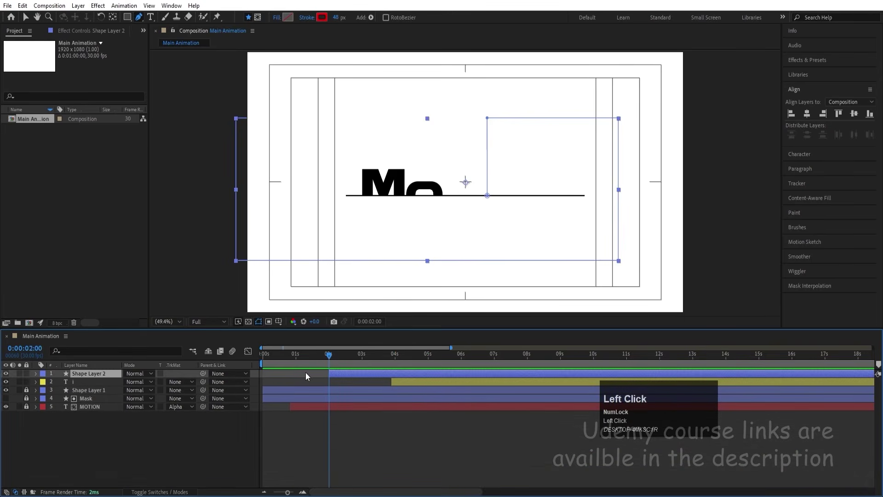
pyautogui.hotkey('ctrl', 'd')
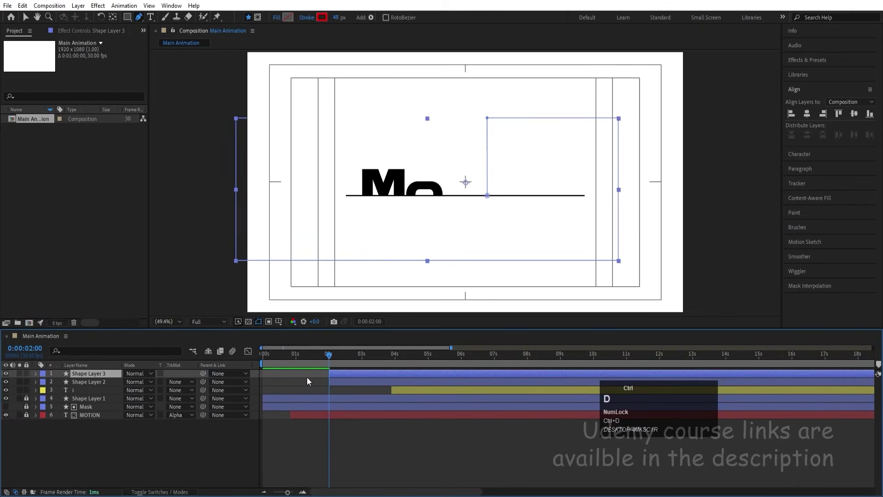
pyautogui.hotkey('ctrl', 'd')
# Step: Stagger the duplicated path layers by moving Shape Layer 3's start to 0:00:02:12 and Shape Layer 4's start to 0:00:02:22
pyautogui.press('=')
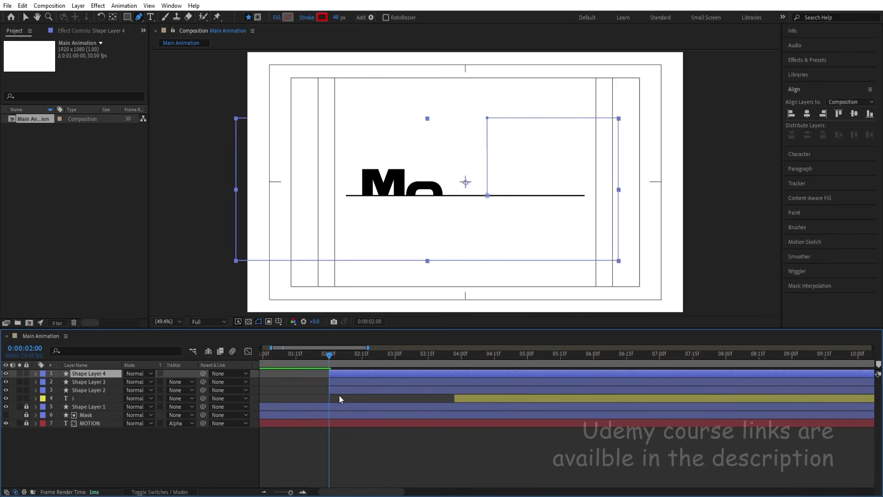
pyautogui.moveTo(331, 355); pyautogui.dragTo(349, 357)
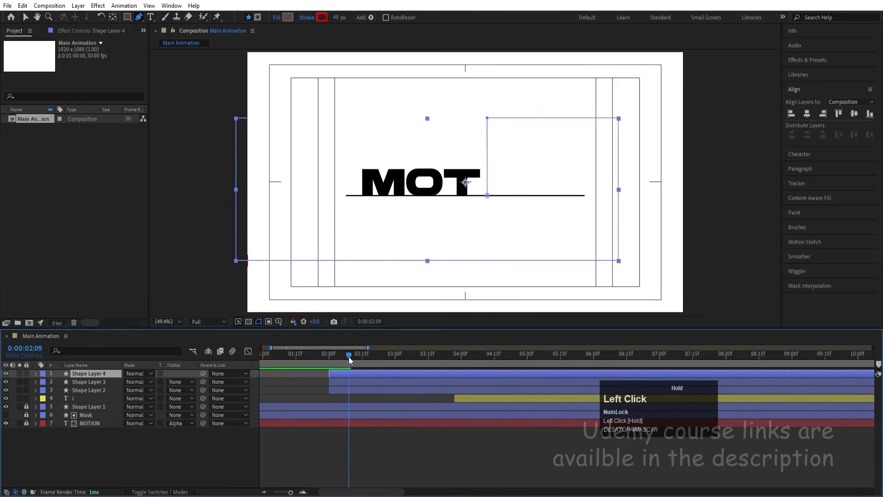
pyautogui.click(346, 400)
pyautogui.moveTo(349, 357); pyautogui.dragTo(354, 359)
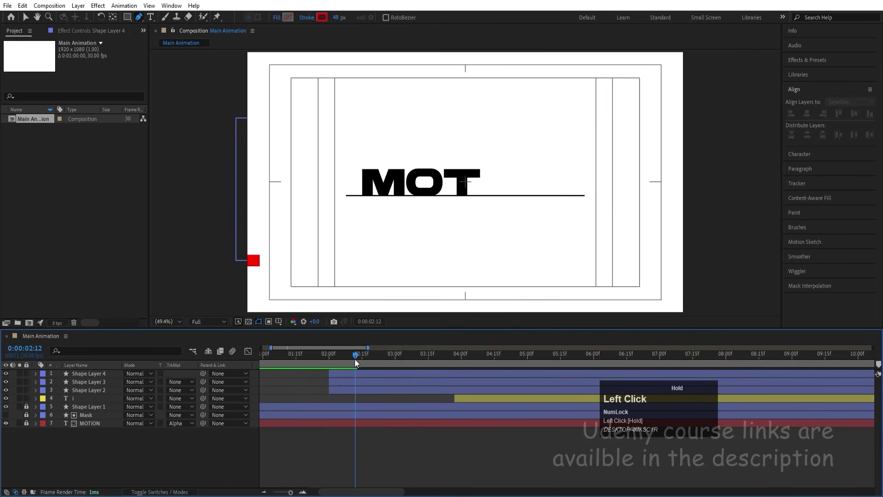
pyautogui.click(337, 381)
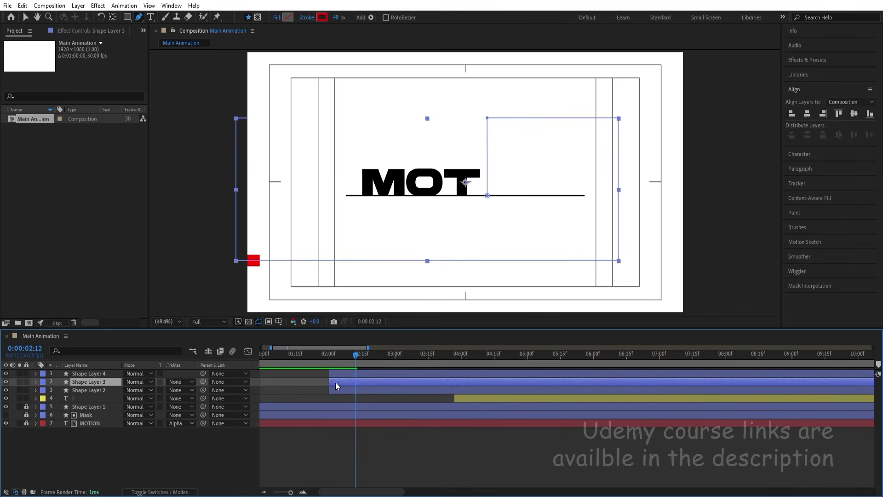
pyautogui.press('[')
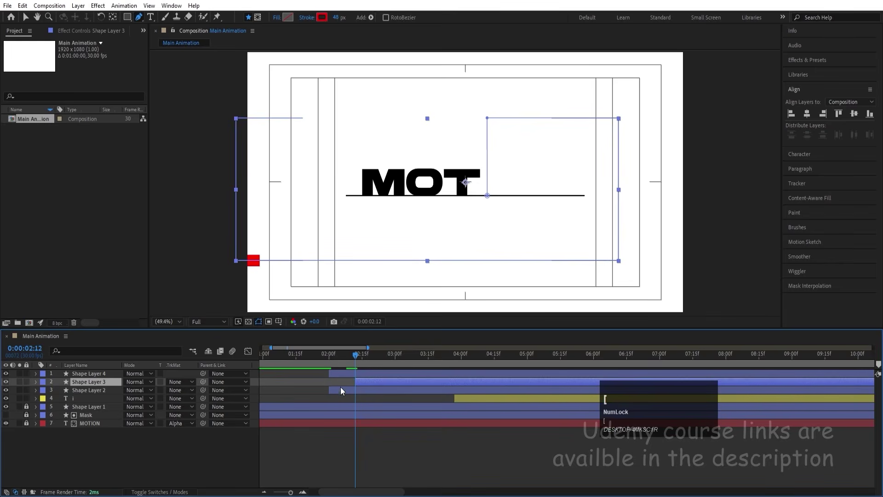
pyautogui.click(357, 355)
pyautogui.moveTo(357, 354); pyautogui.dragTo(379, 357)
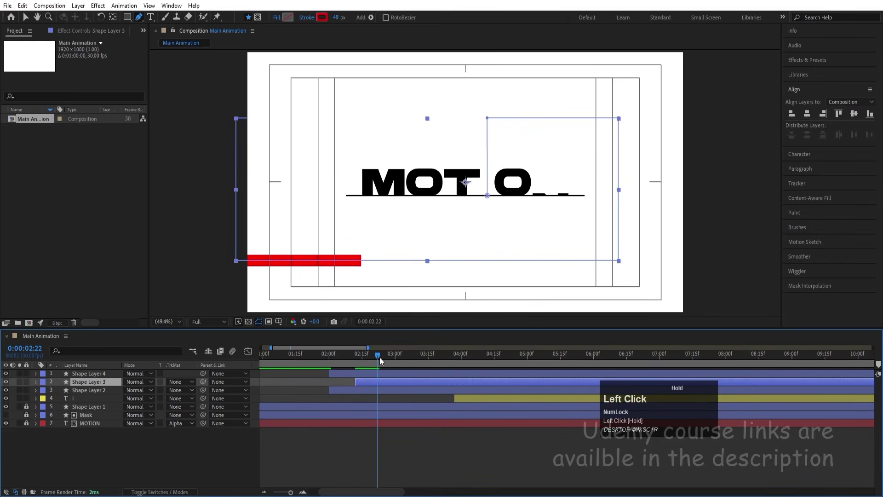
pyautogui.click(364, 374)
pyautogui.press('[')
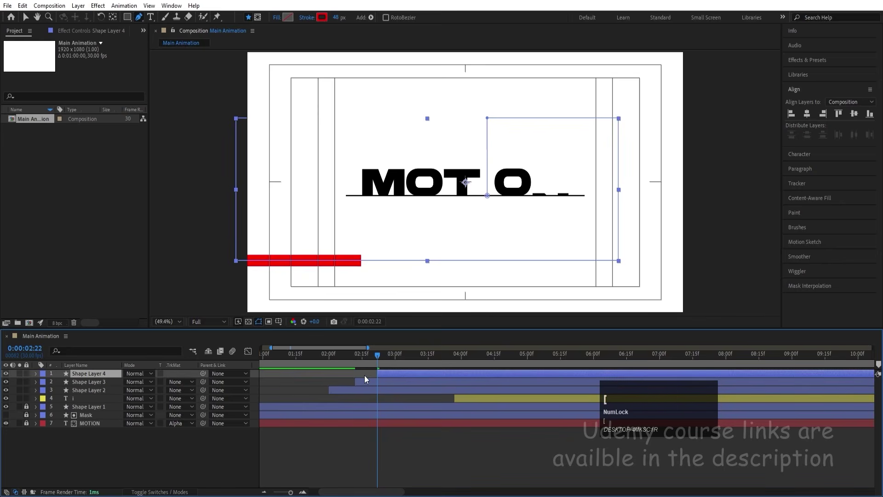
# Step: Change the stroke colour of Shape Layer 3 to white
pyautogui.click(390, 355)
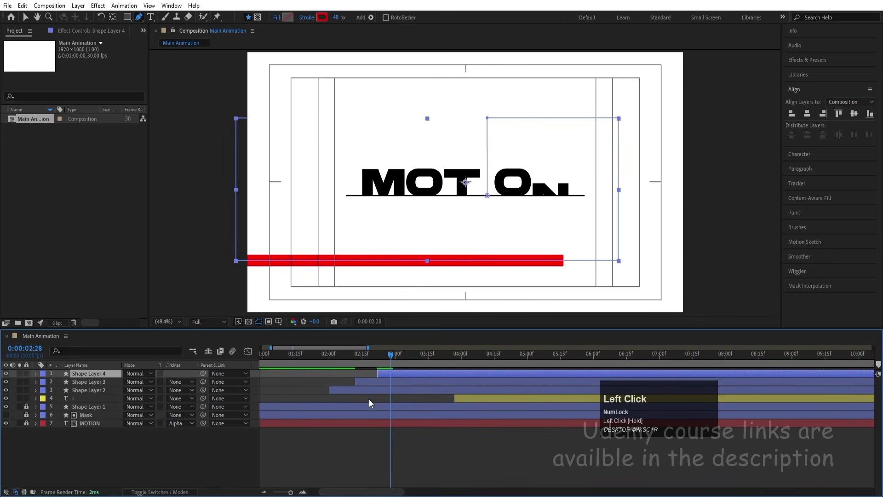
pyautogui.click(365, 382)
pyautogui.click(322, 17)
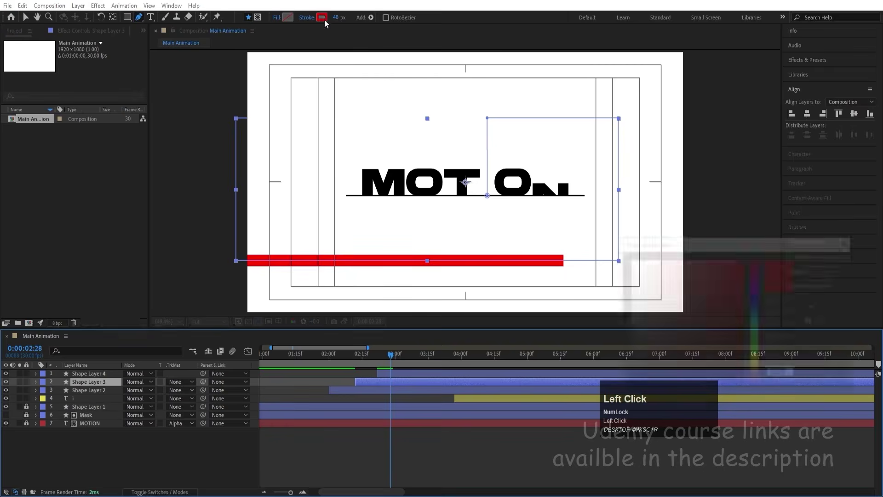
pyautogui.moveTo(680, 308); pyautogui.dragTo(628, 259)
pyautogui.press('Return')
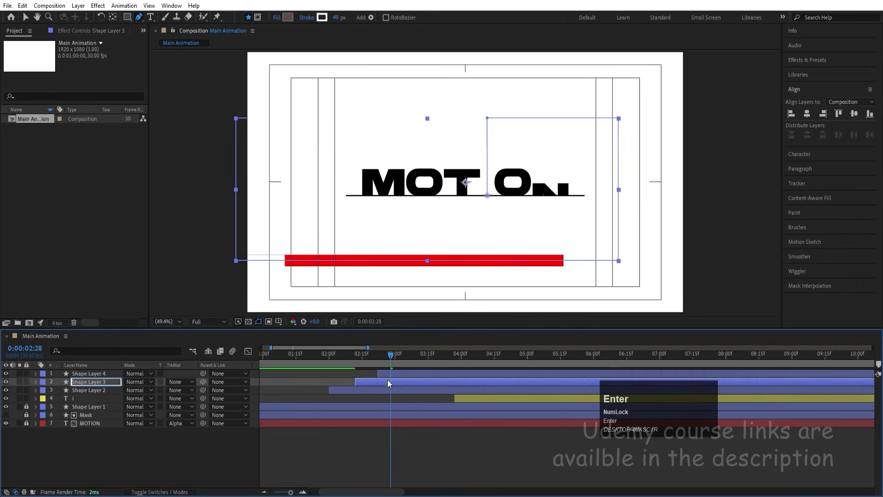
# Step: Change the stroke colour of Shape Layer 4 to black (000000)
pyautogui.click(384, 374)
pyautogui.click(322, 17)
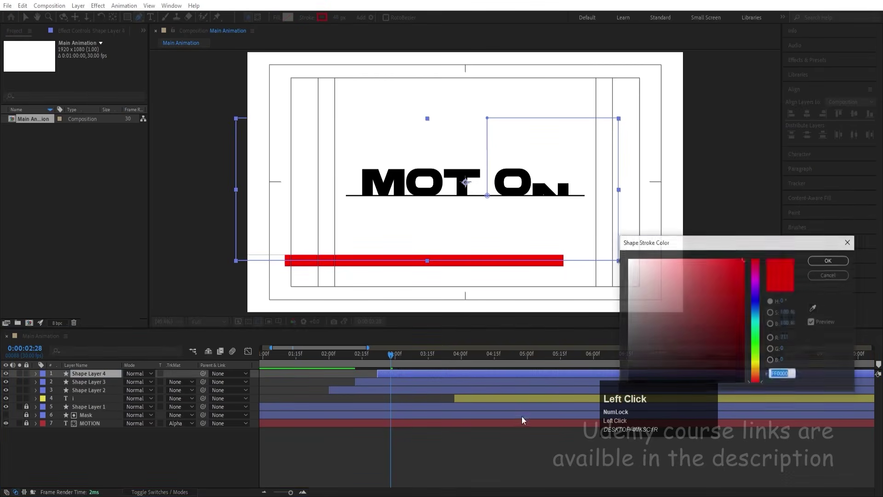
pyautogui.moveTo(640, 364); pyautogui.dragTo(627, 384)
pyautogui.click(829, 260)
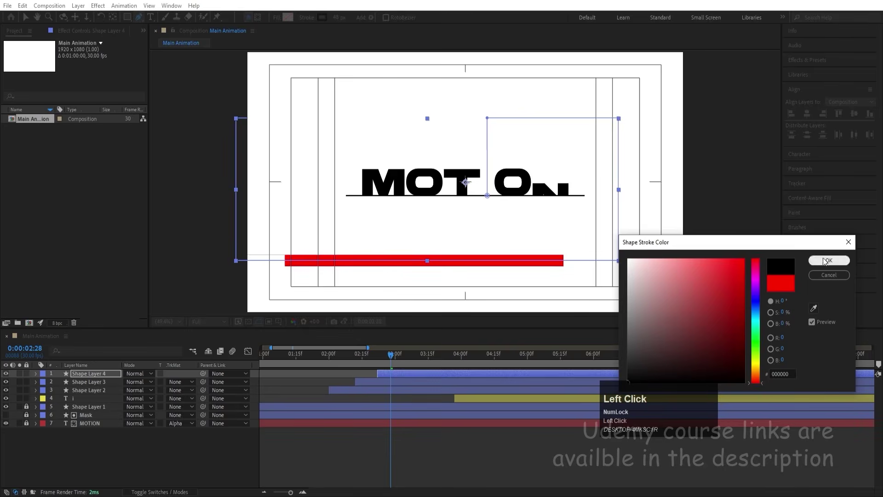
# Step: Play back the composition from the start to check the timing of the staggered coloured paths
pyautogui.press('space')
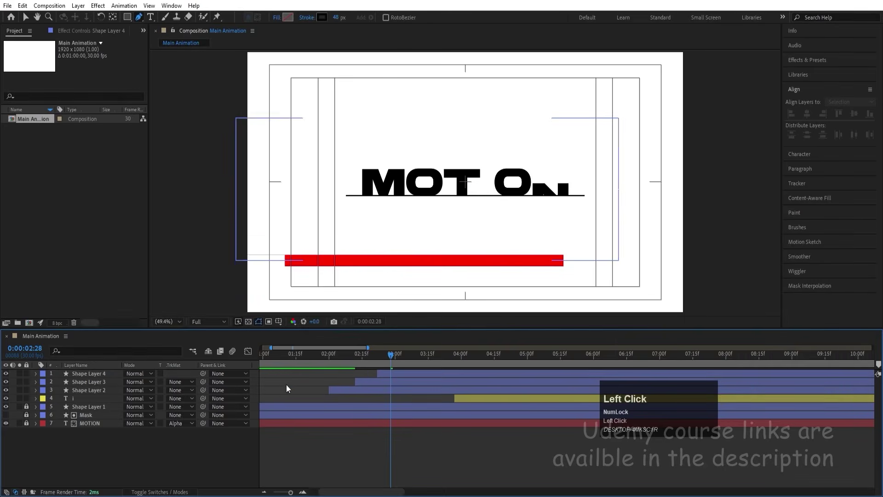
pyautogui.press('-')
pyautogui.press('-')
pyautogui.moveTo(286, 356); pyautogui.dragTo(190, 351)
pyautogui.press('space')
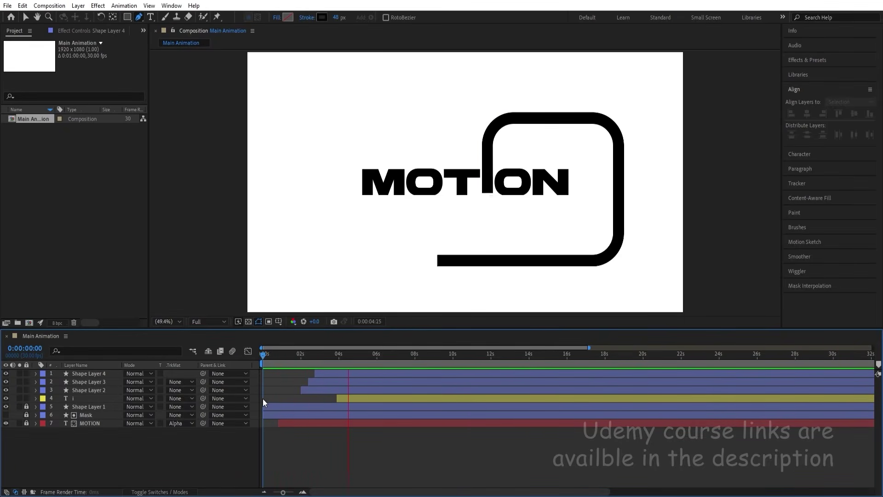
pyautogui.press('space')
# Step: Tighten the stagger by shifting Shape Layer 3 to start at 0:00:02:02 and Shape Layer 4 at 0:00:02:04, and preview it from the start
pyautogui.moveTo(306, 358); pyautogui.dragTo(303, 357)
pyautogui.press('=')
pyautogui.press('=')
pyautogui.press('=')
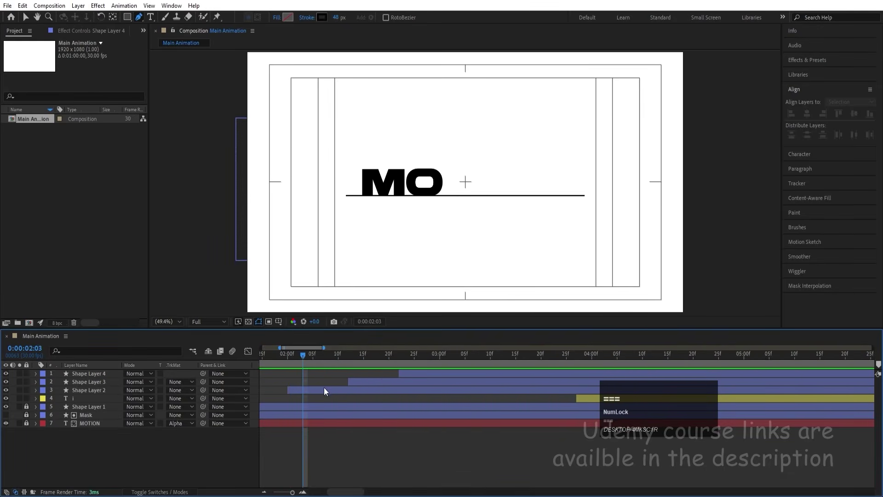
pyautogui.click(310, 391)
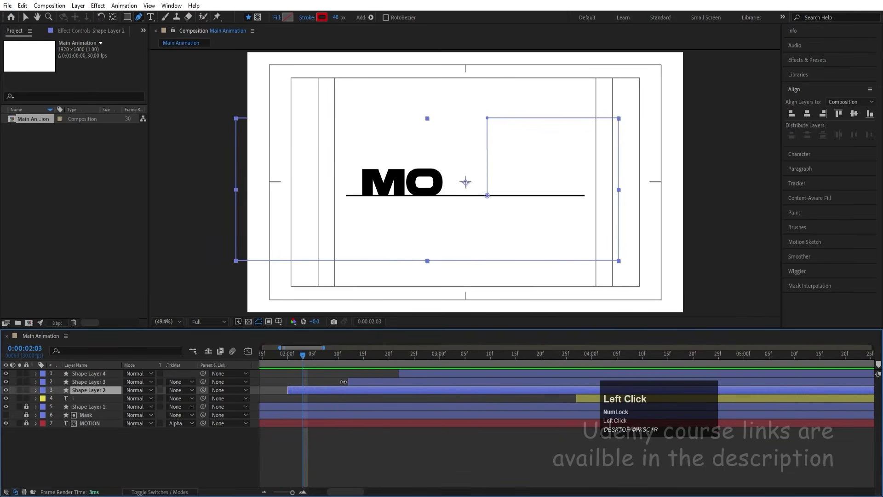
pyautogui.moveTo(343, 382); pyautogui.dragTo(302, 379)
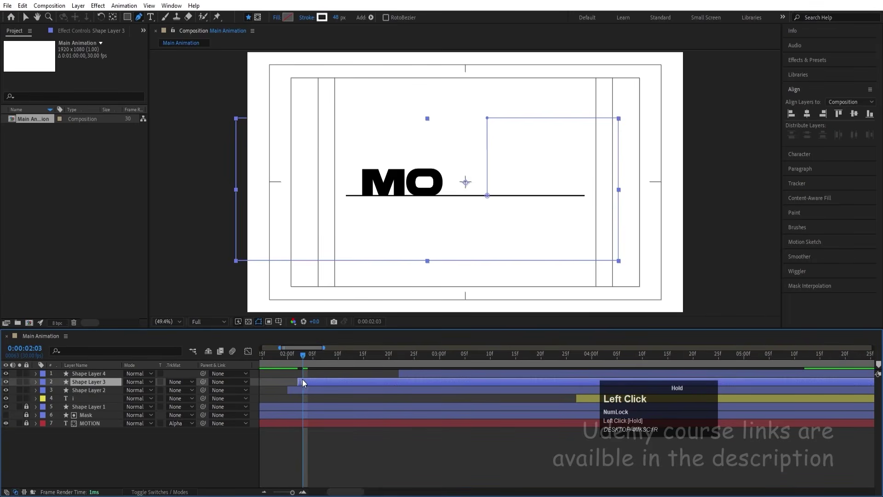
pyautogui.moveTo(404, 373); pyautogui.dragTo(313, 377)
pyautogui.press('-')
pyautogui.click(260, 354)
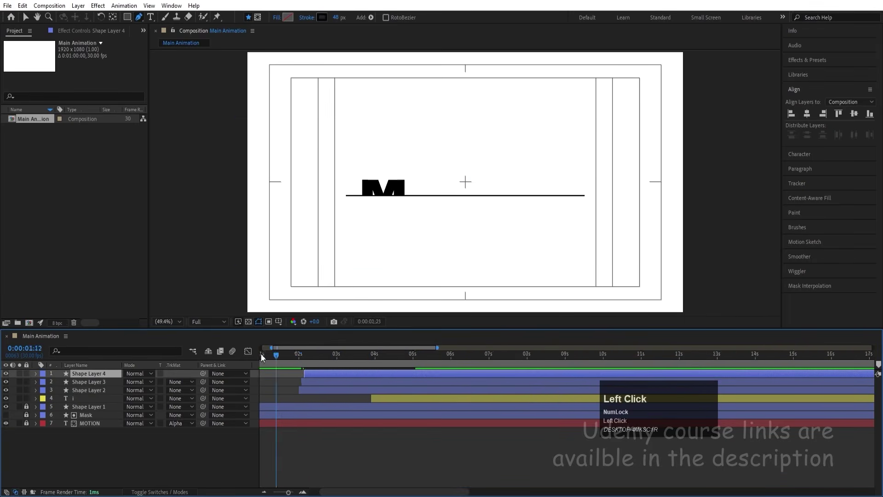
pyautogui.press('space')
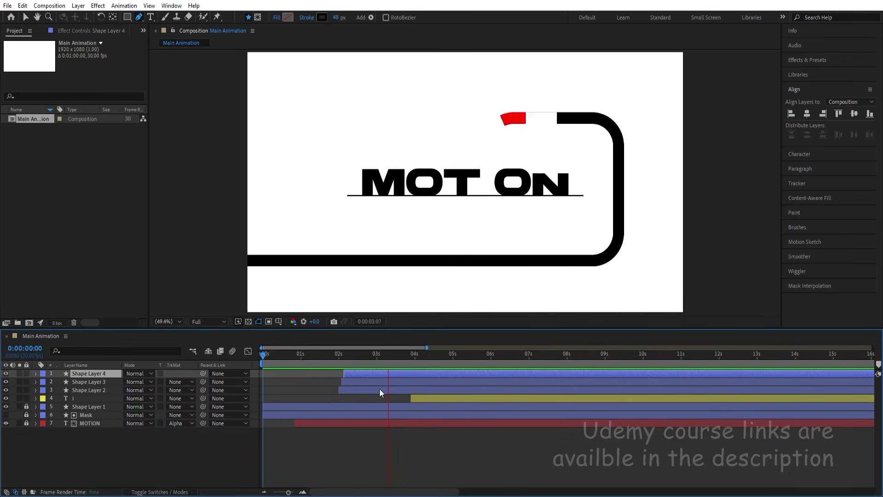
pyautogui.press('space')
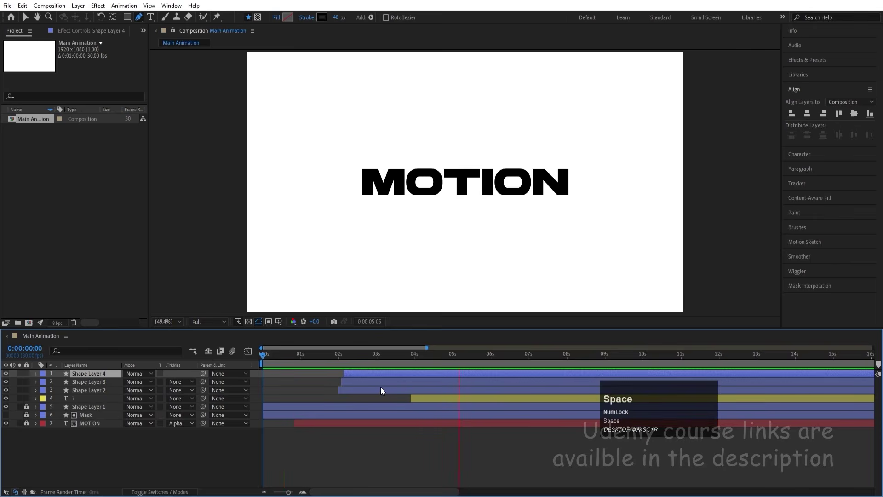
# Step: Set the stroke colour of Shape Layer 4 to red and that of Shape Layer 2 to black
pyautogui.click(345, 359)
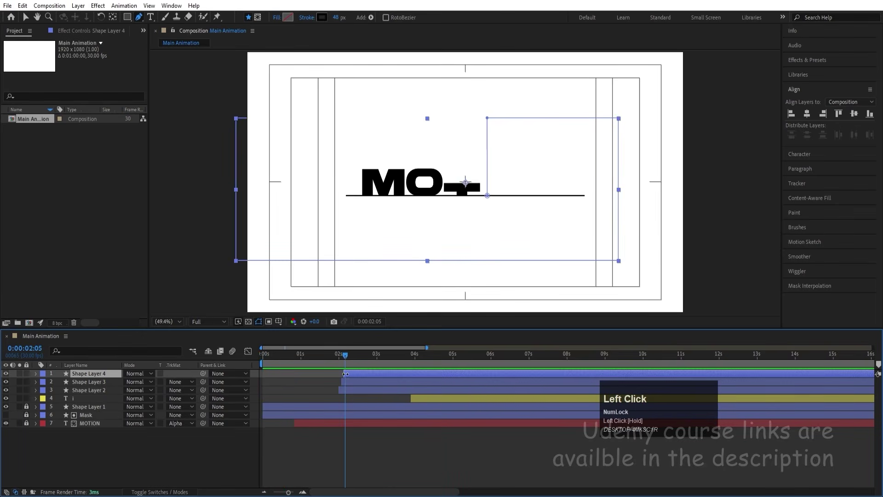
pyautogui.press('=')
pyautogui.press('=')
pyautogui.press('=')
pyautogui.moveTo(348, 358); pyautogui.dragTo(353, 358)
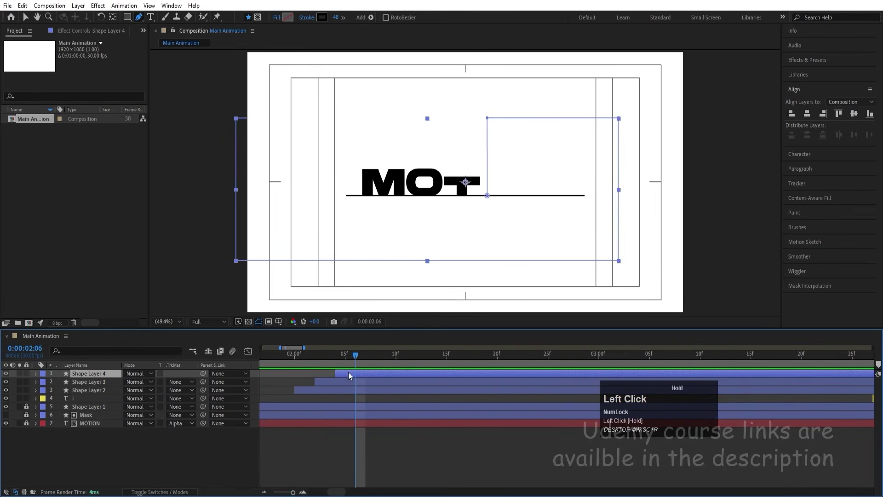
pyautogui.click(322, 18)
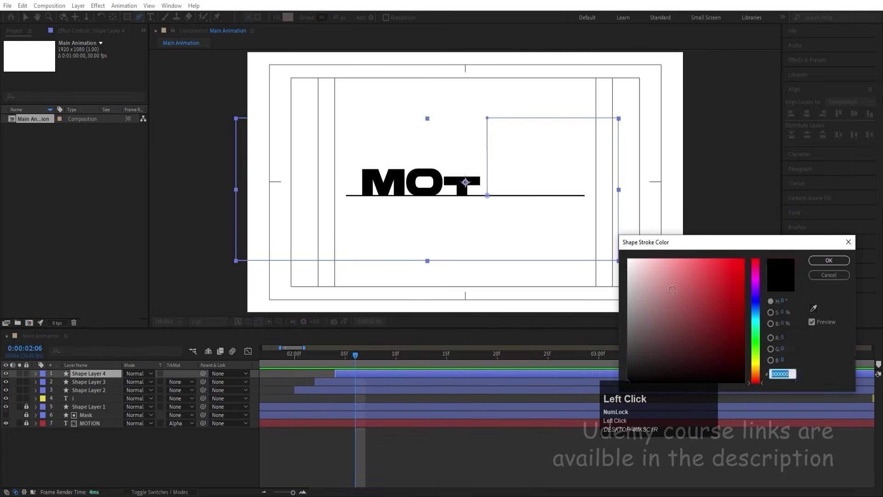
pyautogui.click(743, 261)
pyautogui.press('Return')
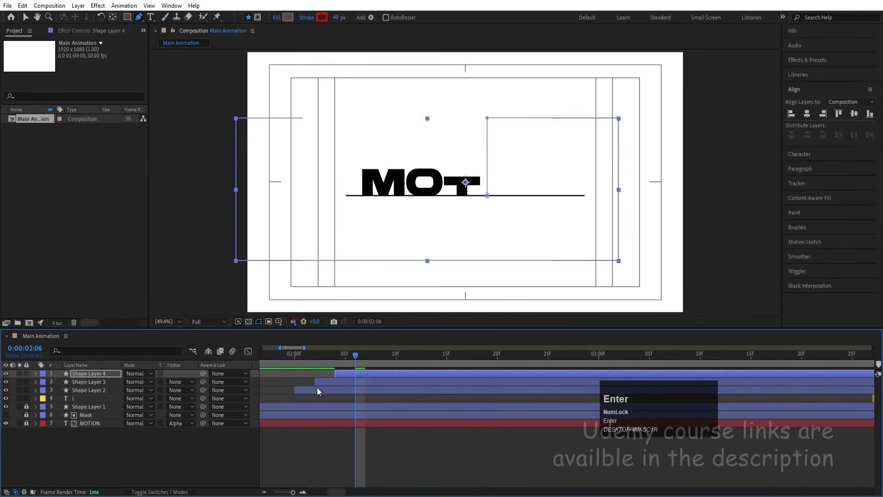
pyautogui.click(317, 390)
pyautogui.click(327, 18)
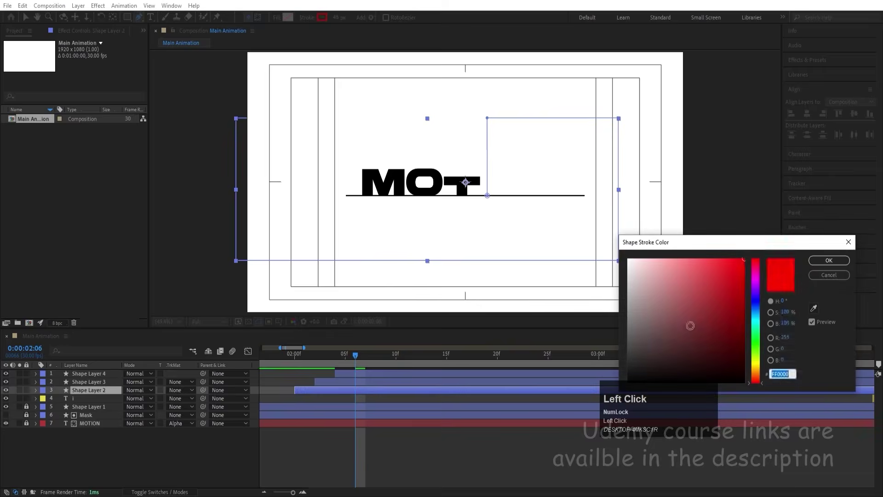
pyautogui.click(629, 382)
pyautogui.click(829, 260)
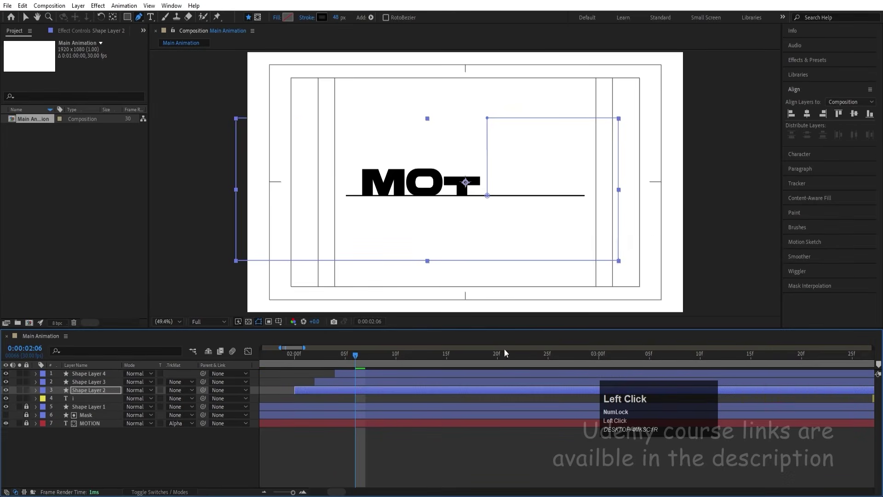
# Step: Play back the animation from about one second to check the new order of the path colours
pyautogui.click(299, 369)
pyautogui.press('-')
pyautogui.press('-')
pyautogui.click(304, 352)
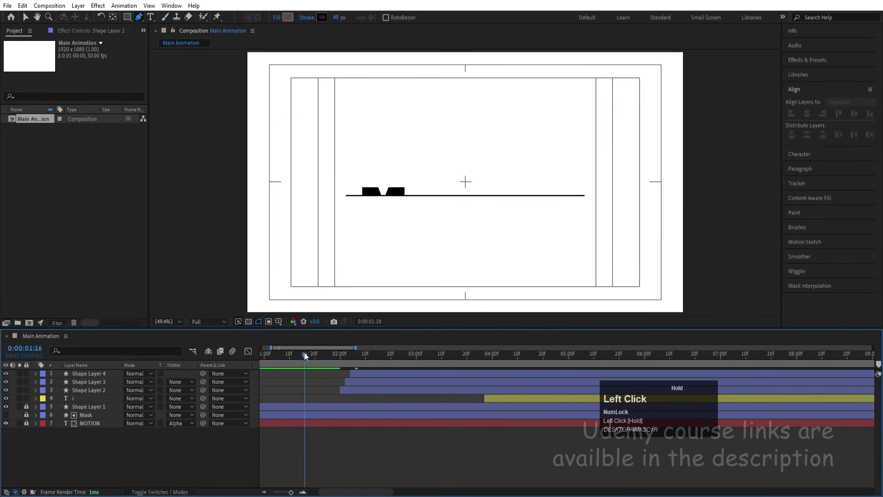
pyautogui.press('space')
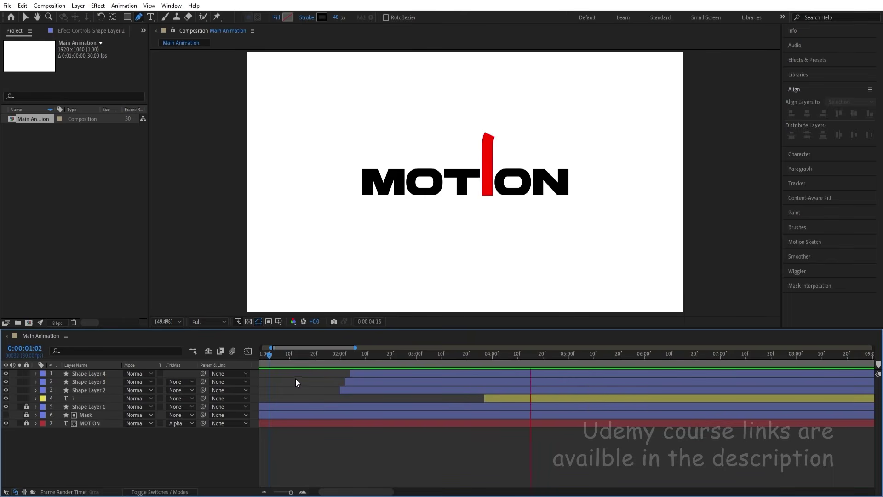
pyautogui.press('space')
# Step: Duplicate Shape Layer 4 and change the duplicate's stroke colour to white, judging it at 0:00:02:27
pyautogui.moveTo(351, 357); pyautogui.dragTo(410, 360)
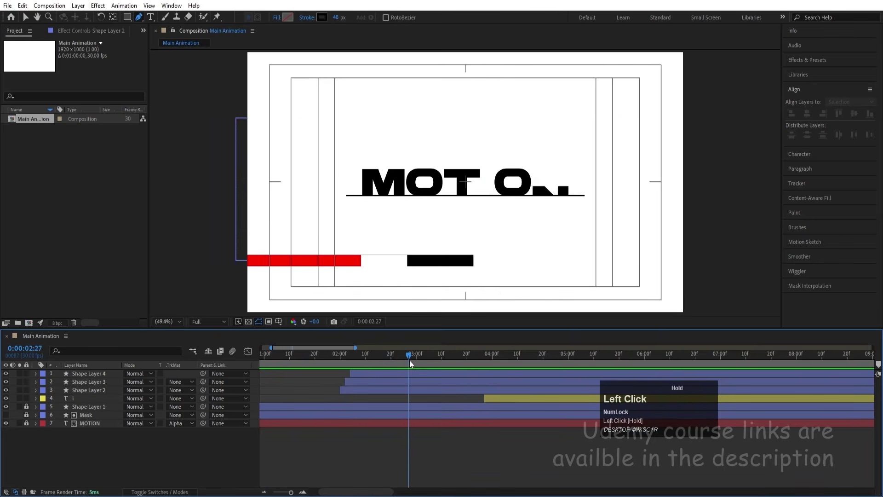
pyautogui.click(392, 377)
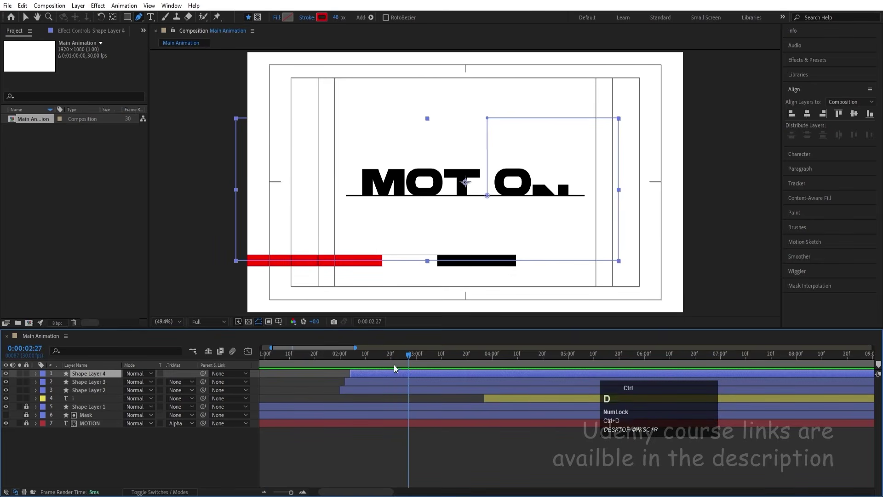
pyautogui.hotkey('ctrl', 'd')
pyautogui.click(322, 17)
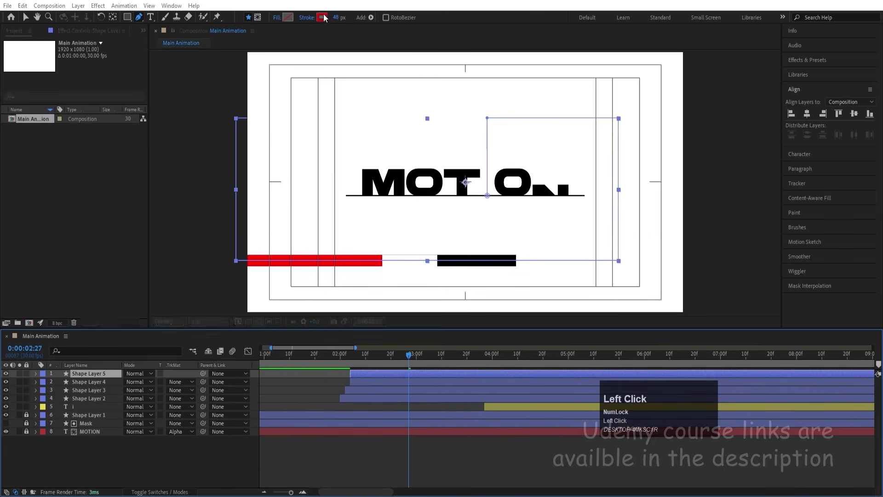
pyautogui.click(627, 256)
pyautogui.press('Return')
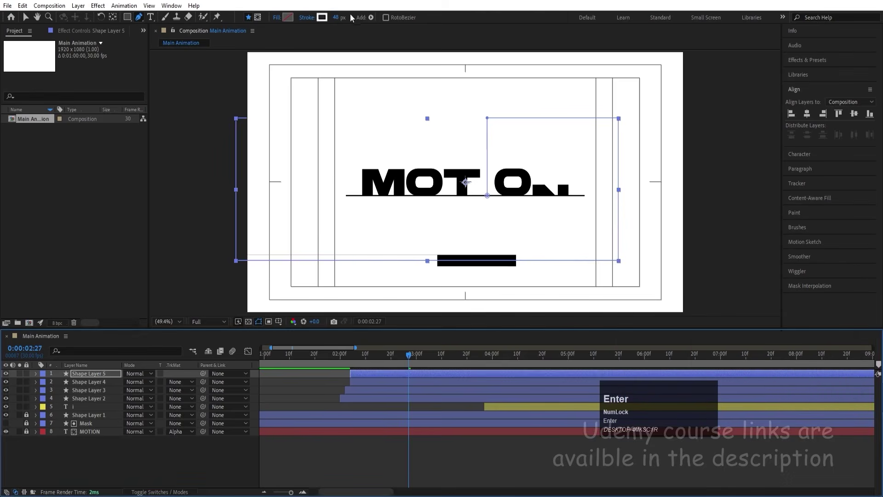
# Step: Reduce Shape Layer 5's stroke width to 17 px and shift the layer to start about two frames after Shape Layer 4
pyautogui.moveTo(339, 17); pyautogui.dragTo(315, 10)
pyautogui.click(302, 400)
pyautogui.press('space')
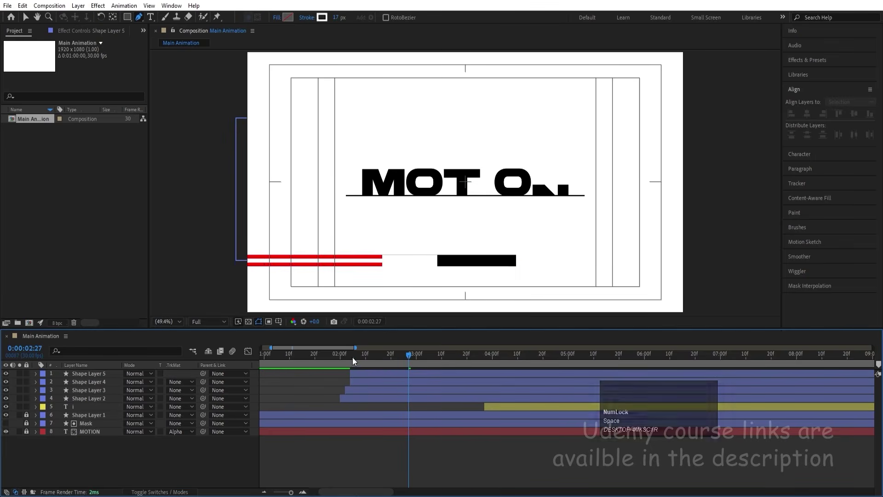
pyautogui.moveTo(352, 356); pyautogui.dragTo(432, 351)
pyautogui.click(380, 372)
pyautogui.moveTo(379, 372); pyautogui.dragTo(384, 372)
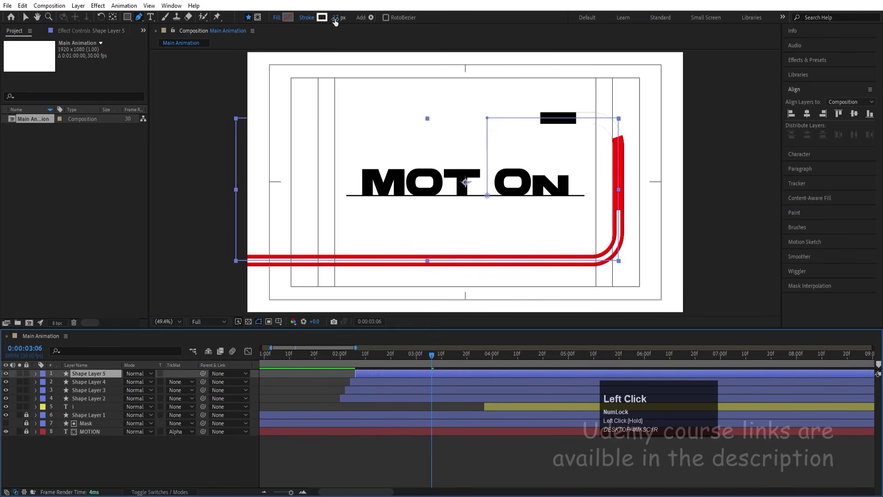
# Step: Try a 1 px stroke width on Shape Layer 5 and play the animation to judge it
pyautogui.click(335, 22)
pyautogui.write('1')
pyautogui.press('Return')
pyautogui.click(265, 380)
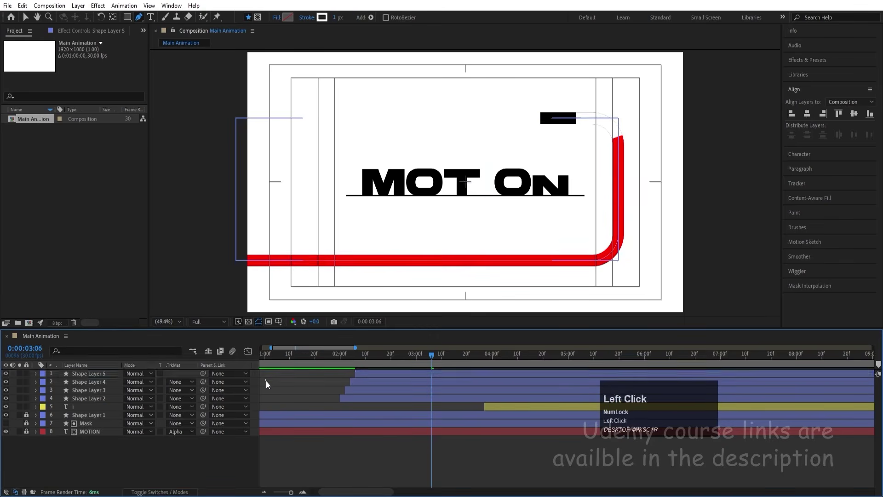
pyautogui.press('space')
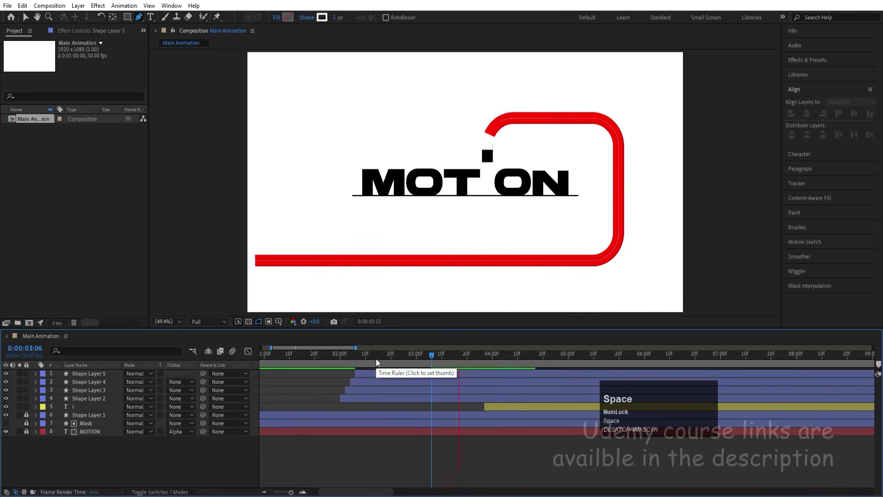
# Step: Set Shape Layer 5's white stroke width to 4 px and play the animation to check it
pyautogui.click(375, 373)
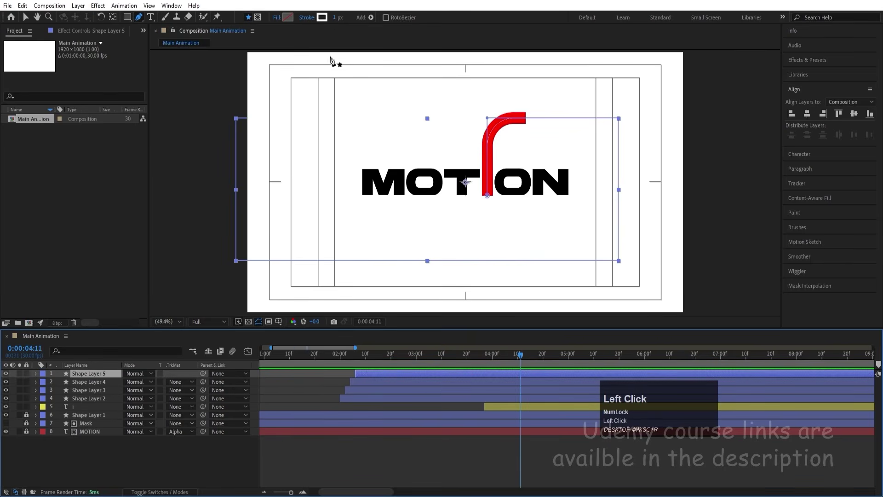
pyautogui.write('4')
pyautogui.press('Return')
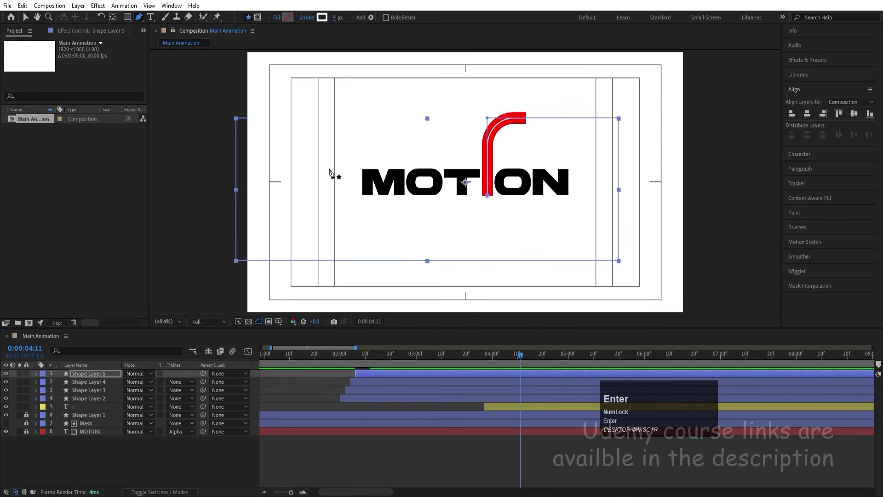
pyautogui.click(280, 388)
pyautogui.press('space')
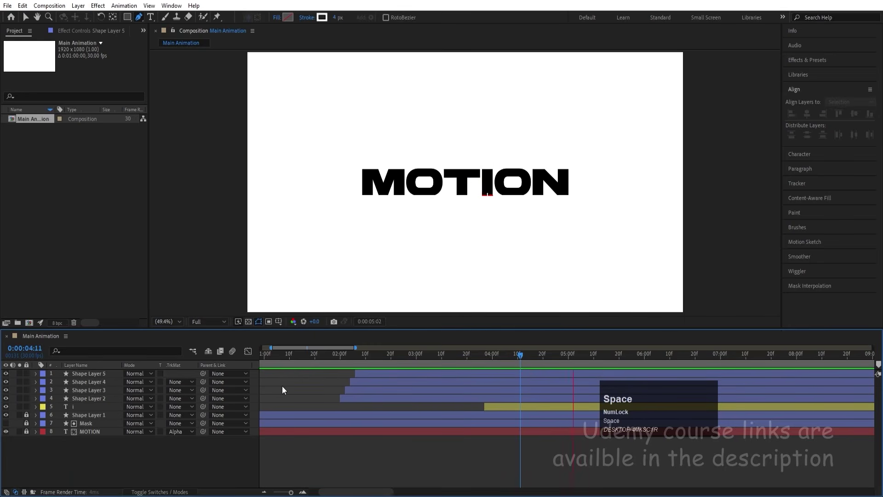
# Step: Preview the whole animation from 0:00:00:00 to check the thin white path inside the red one
pyautogui.press('-')
pyautogui.press('-')
pyautogui.moveTo(309, 355); pyautogui.dragTo(227, 355)
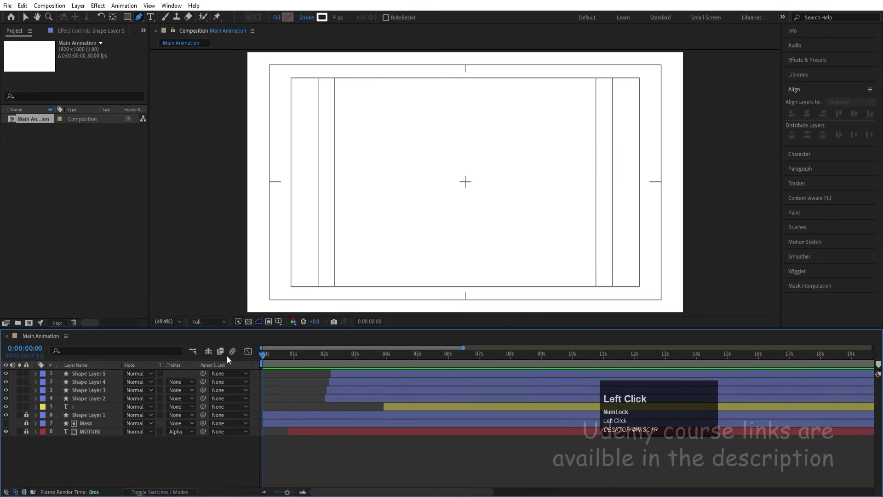
pyautogui.press('space')
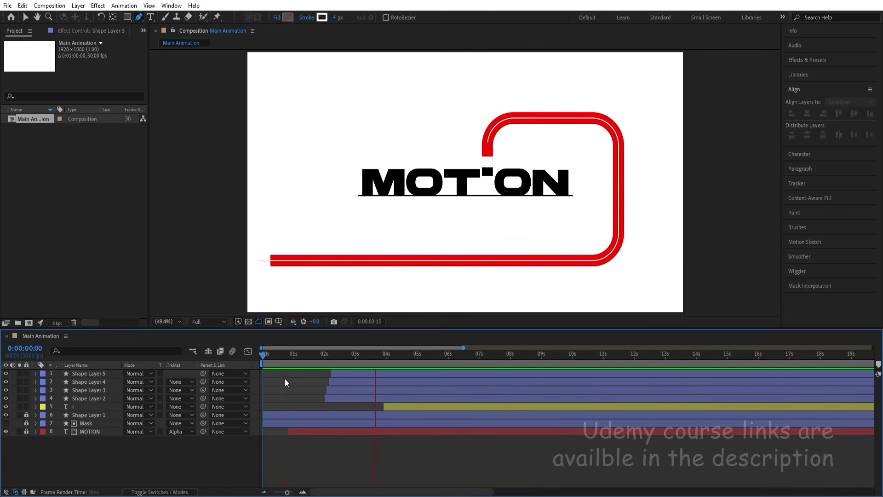
pyautogui.press('space')
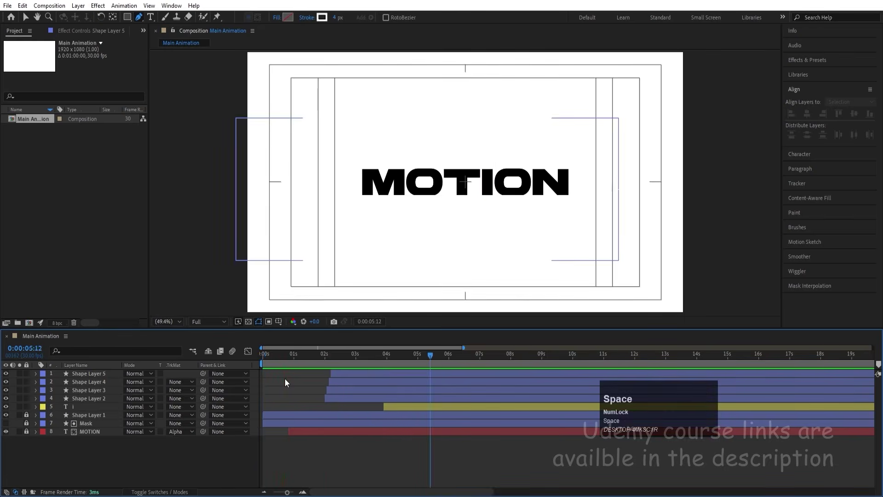
# Step: Unlock Shape Layer 1, Mask and MOTION, and duplicate the Mask and MOTION layers together
pyautogui.click(29, 414)
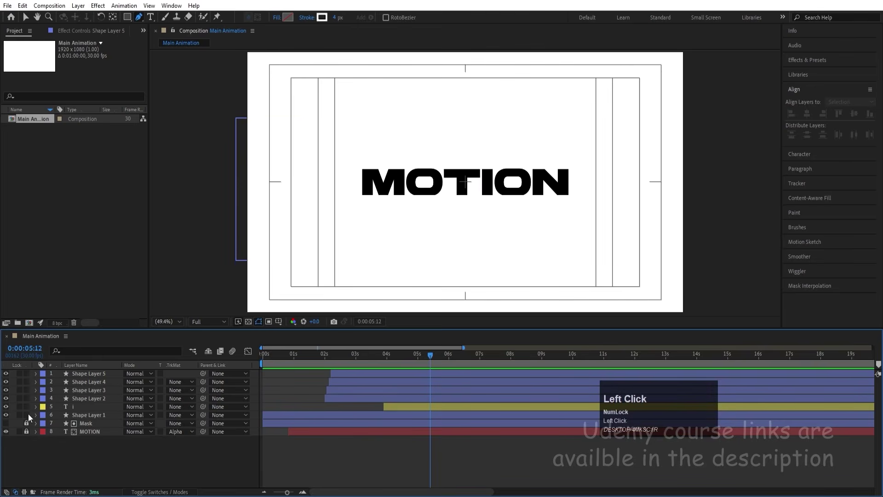
pyautogui.click(79, 423)
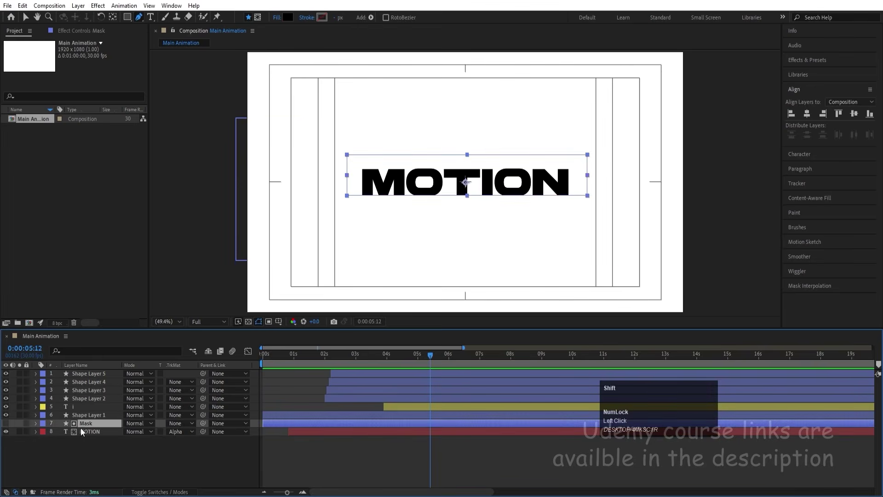
pyautogui.keyDown('shift'); pyautogui.click(81, 432); pyautogui.keyUp('shift')
pyautogui.press('ctrl')
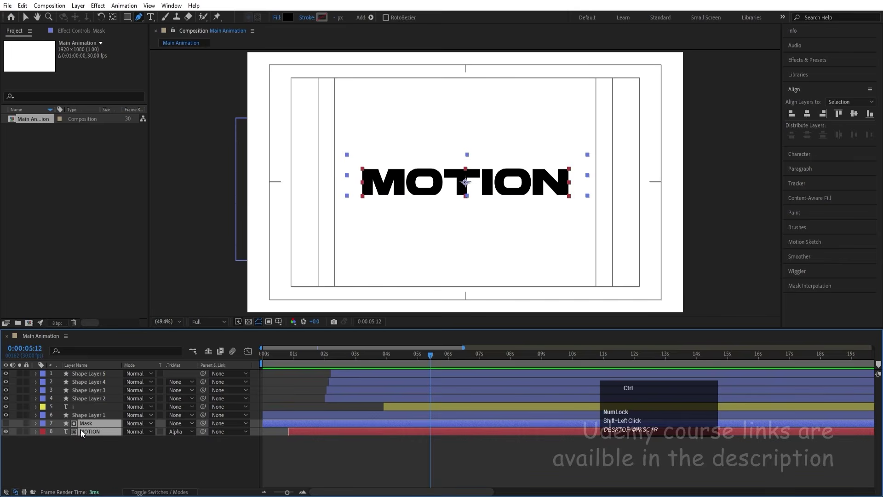
pyautogui.hotkey('ctrl', 'd')
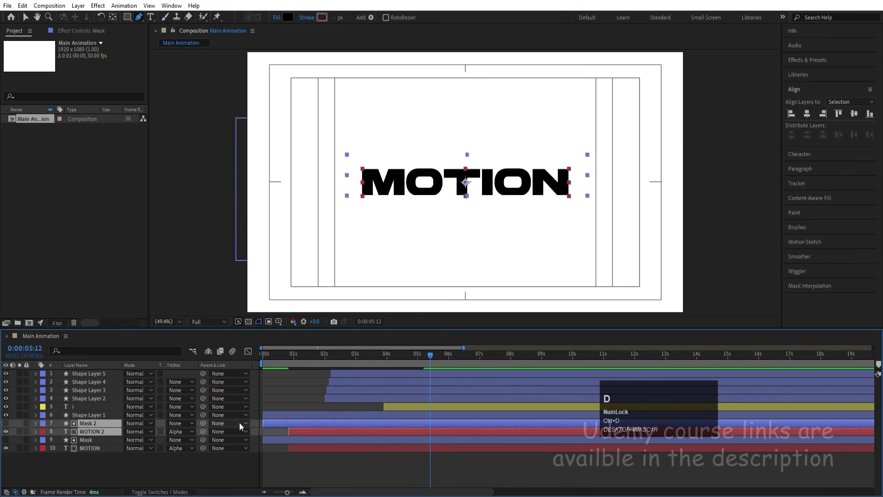
# Step: Shift the duplicated Mask 2 and MOTION 2 layers to start about a quarter of a second after the originals
pyautogui.click(275, 423)
pyautogui.moveTo(276, 423); pyautogui.dragTo(283, 424)
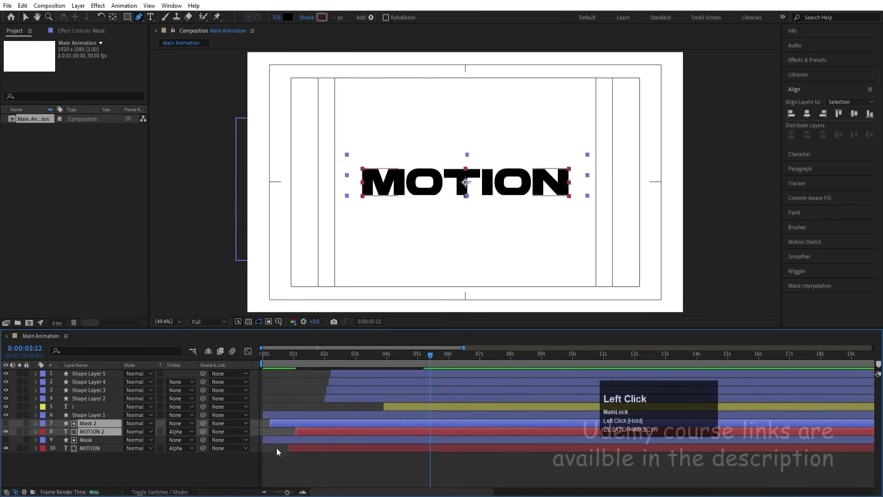
pyautogui.moveTo(283, 350); pyautogui.dragTo(292, 358)
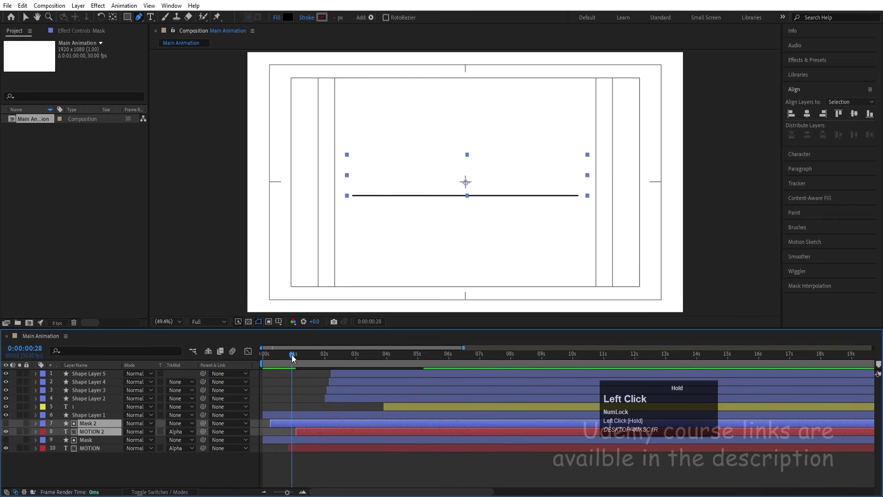
# Step: Give the original MOTION text a white fill and a 0.5 px black stroke, judging it at 0:00:01:21
pyautogui.click(290, 447)
pyautogui.press('space')
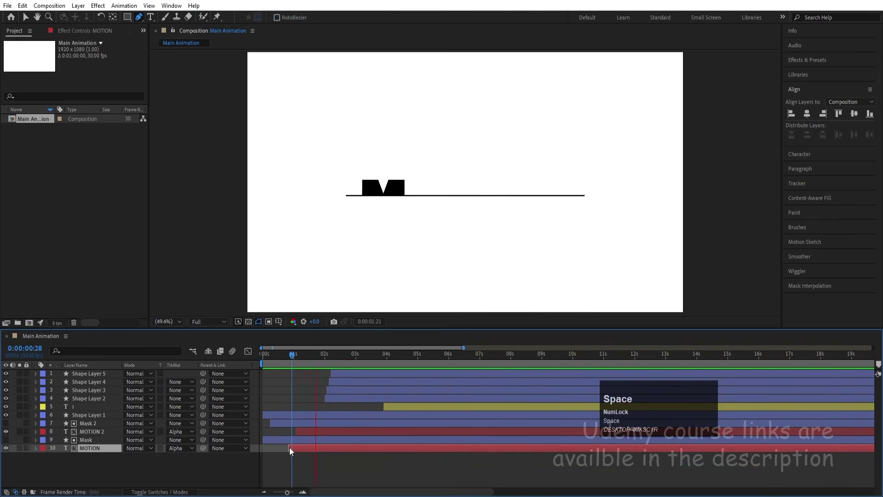
pyautogui.press('space')
pyautogui.click(793, 156)
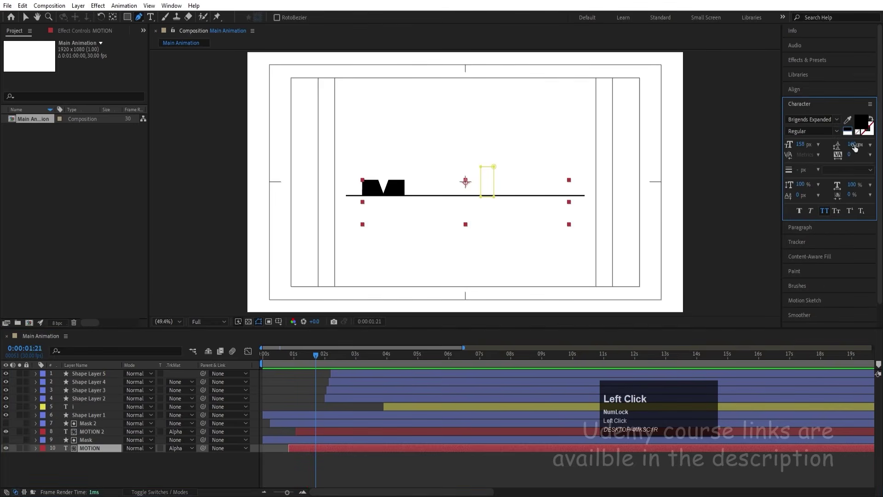
pyautogui.click(848, 131)
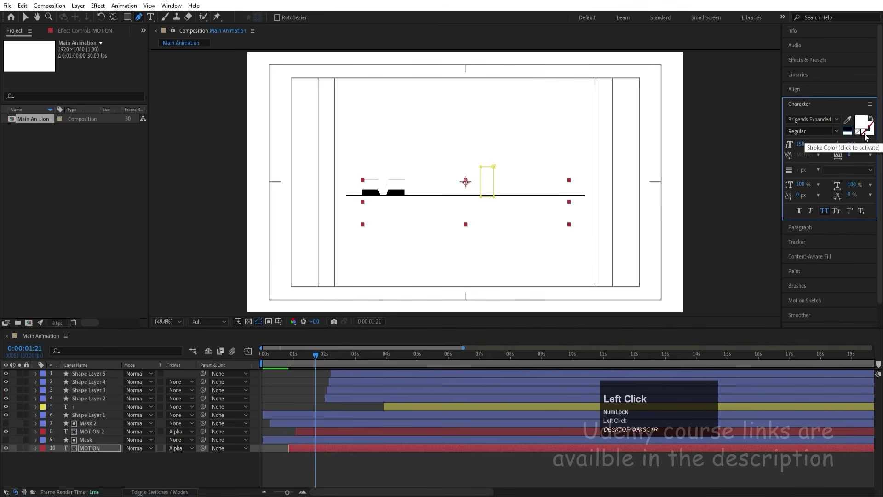
pyautogui.click(863, 132)
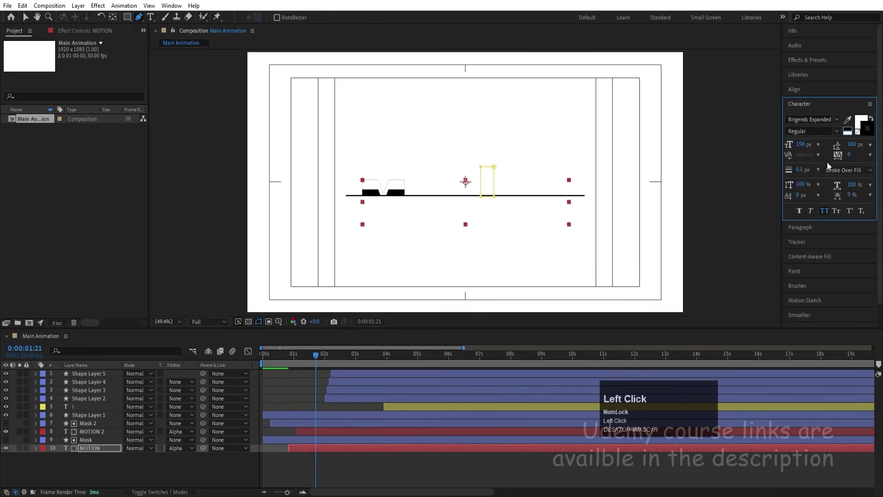
pyautogui.click(801, 169)
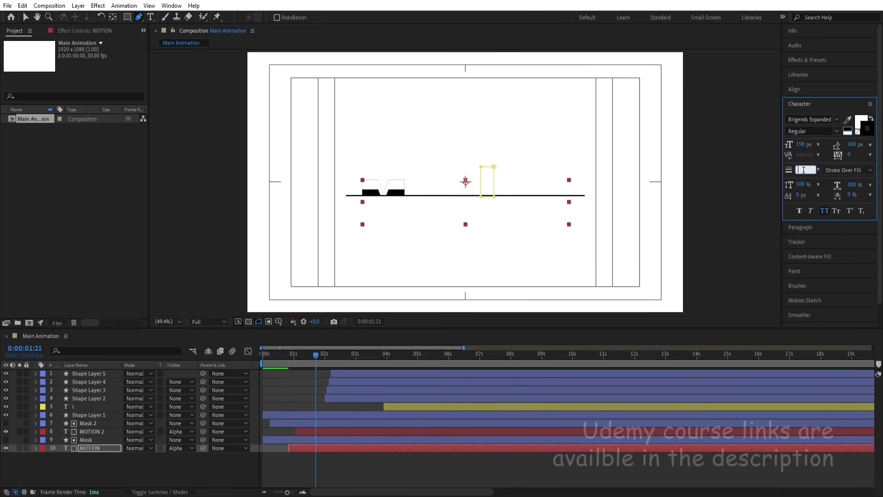
pyautogui.write('0.5')
pyautogui.press('Return')
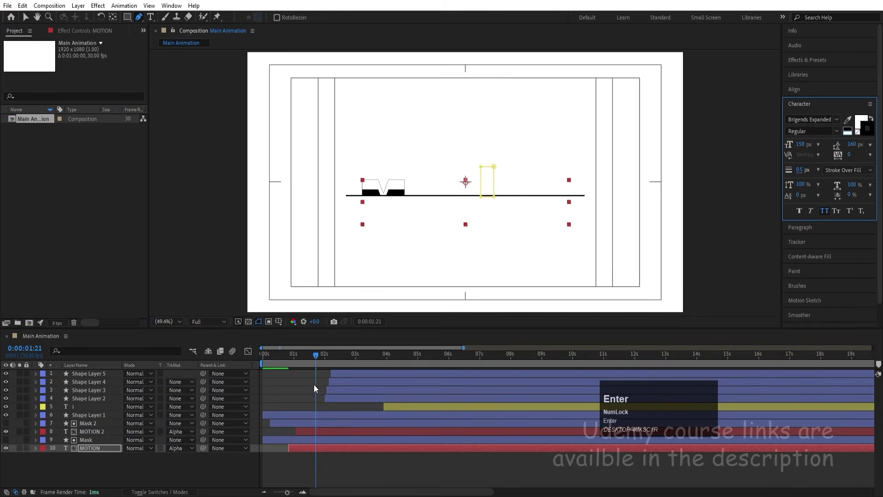
# Step: Preview the animation from the start to check the outlined letters rising ahead of the solid ones
pyautogui.click(304, 385)
pyautogui.press('space')
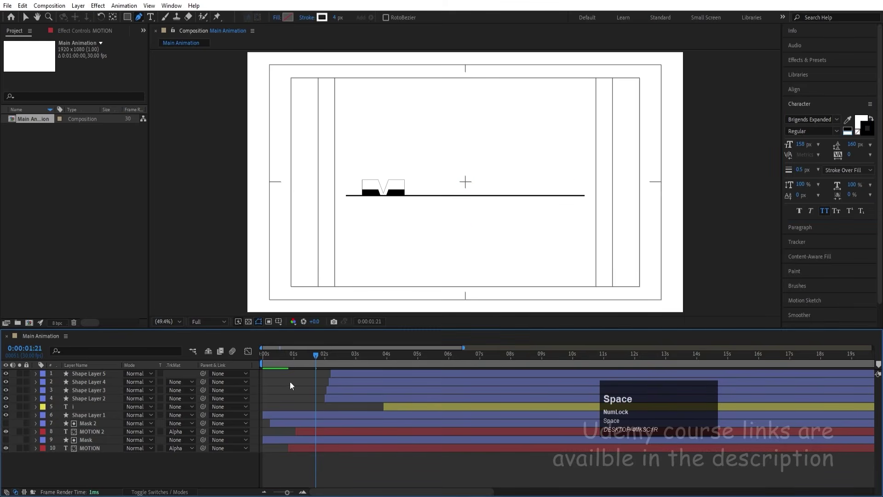
pyautogui.click(280, 382)
pyautogui.press('space')
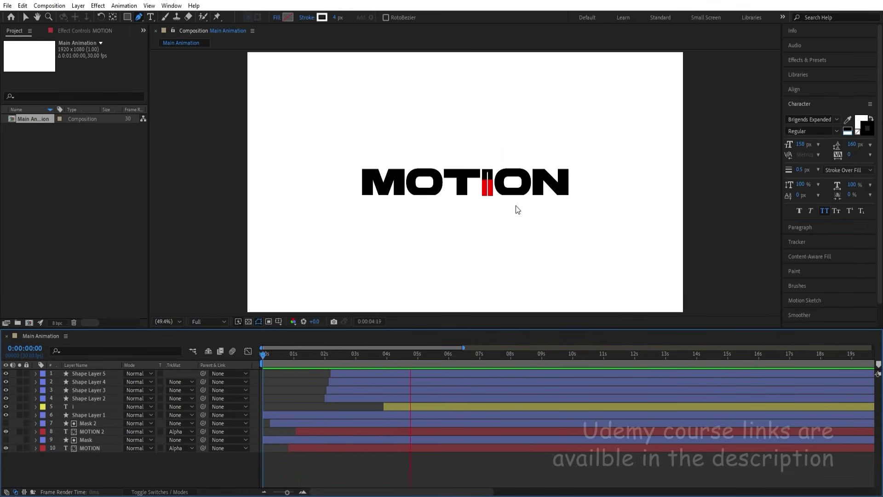
pyautogui.press('space')
pyautogui.click(294, 389)
pyautogui.press('space')
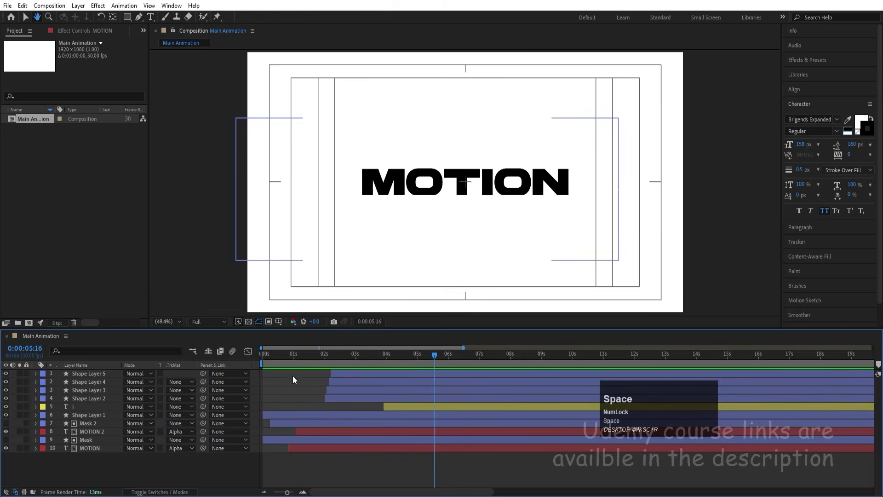
# Step: Set the original MOTION text's stroke width to 1 px, judging it at 0:00:02:06
pyautogui.moveTo(287, 355); pyautogui.dragTo(299, 361)
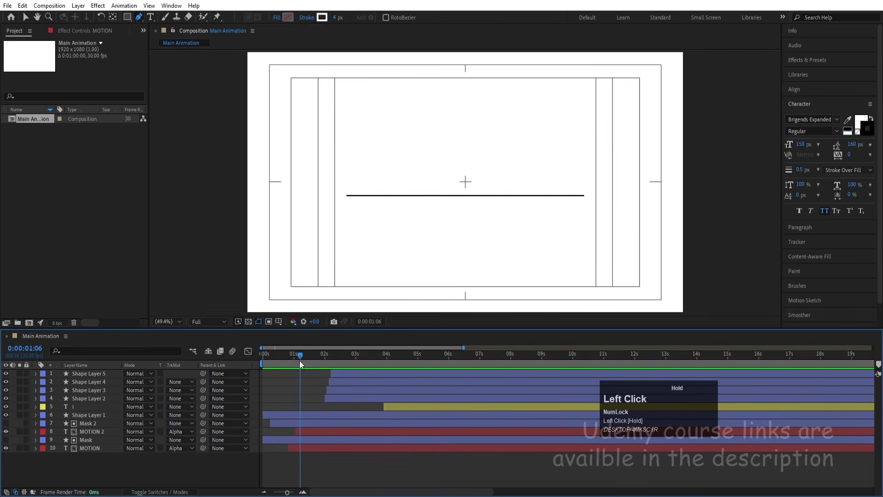
pyautogui.click(299, 448)
pyautogui.press('space')
pyautogui.press('space')
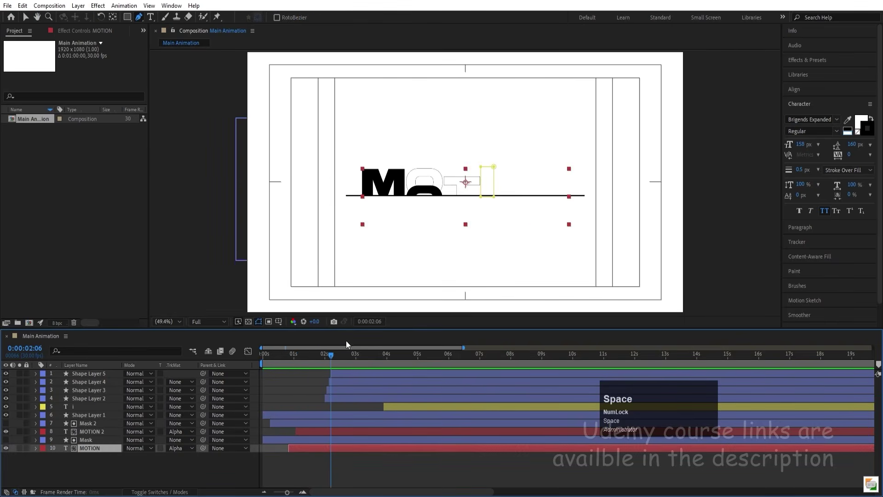
pyautogui.click(797, 170)
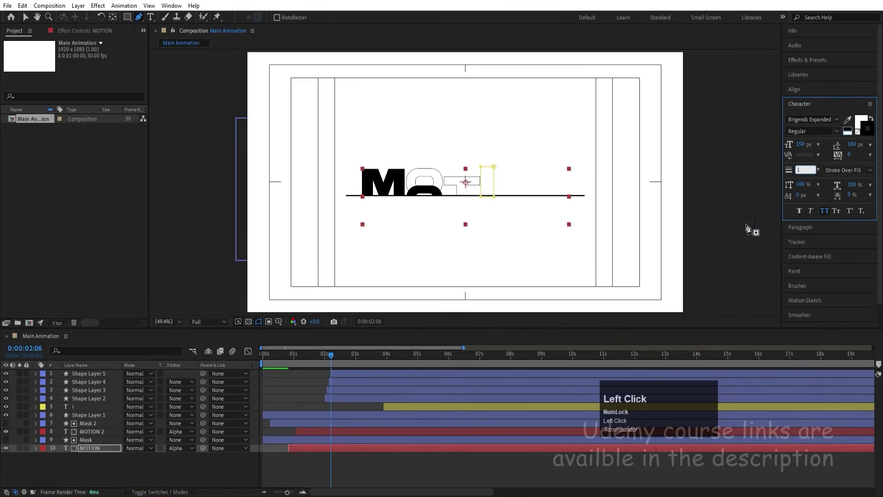
pyautogui.click(440, 474)
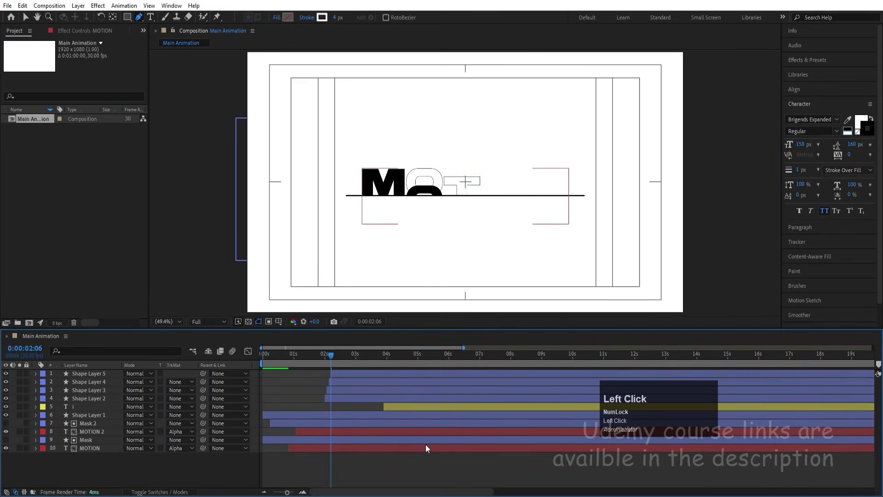
# Step: Play the full animation from 0:00:00:00 to check the thicker text outline
pyautogui.press('space')
pyautogui.click(337, 357)
pyautogui.moveTo(337, 356); pyautogui.dragTo(191, 360)
pyautogui.press('space')
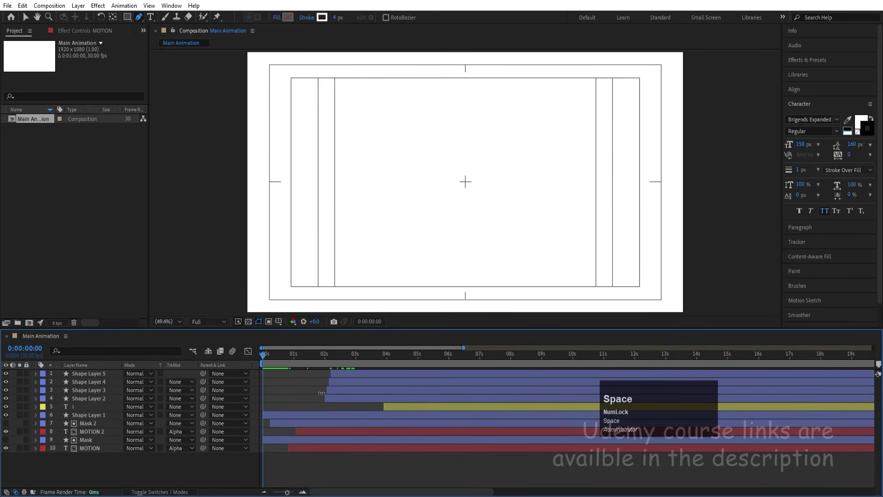
pyautogui.click(295, 392)
pyautogui.press('space')
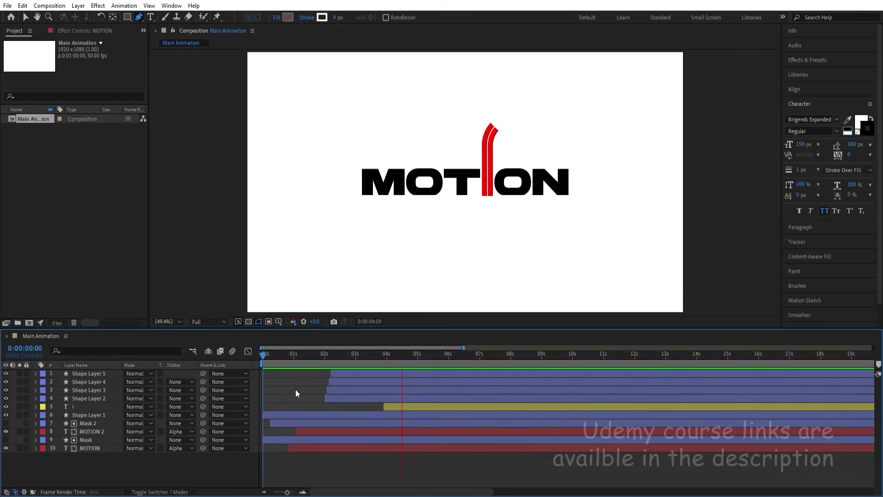
pyautogui.press('space')
# Step: Pre-compose all ten layers into a composition named "Text Animation" and return to 0:00:00:00
pyautogui.moveTo(85, 464); pyautogui.dragTo(59, 371)
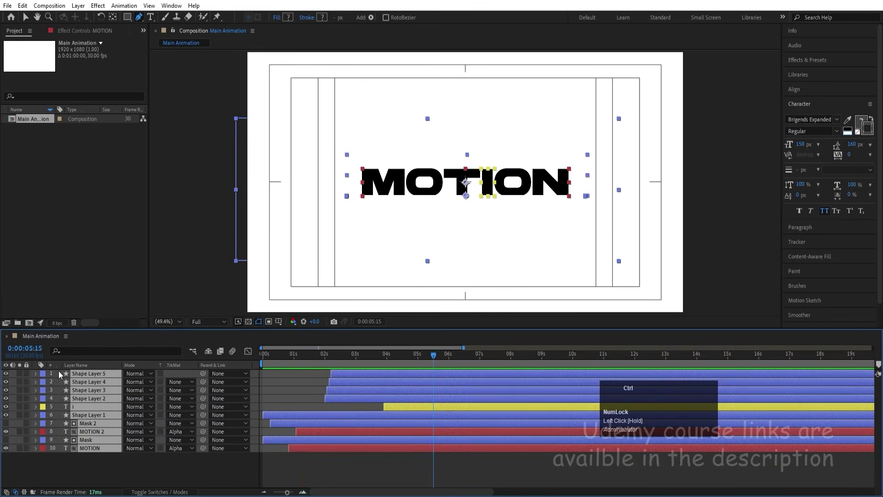
pyautogui.hotkey('ctrl', 'shift', 'c')
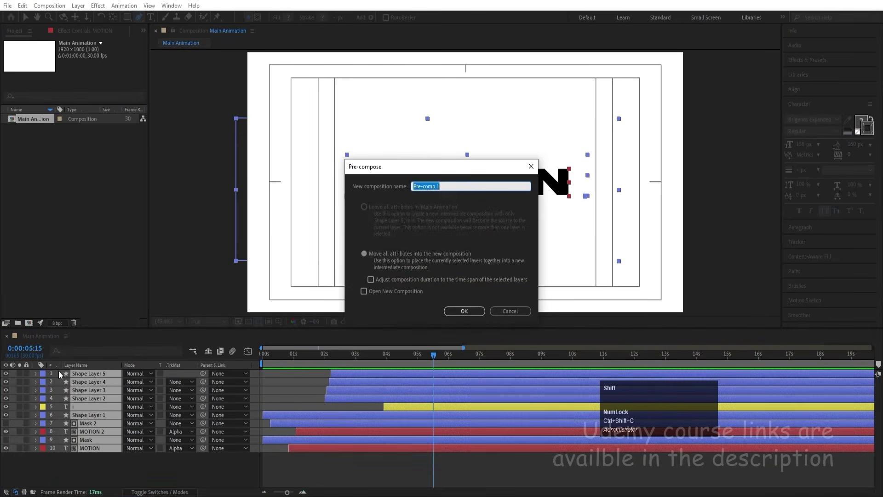
pyautogui.write('Text Animation')
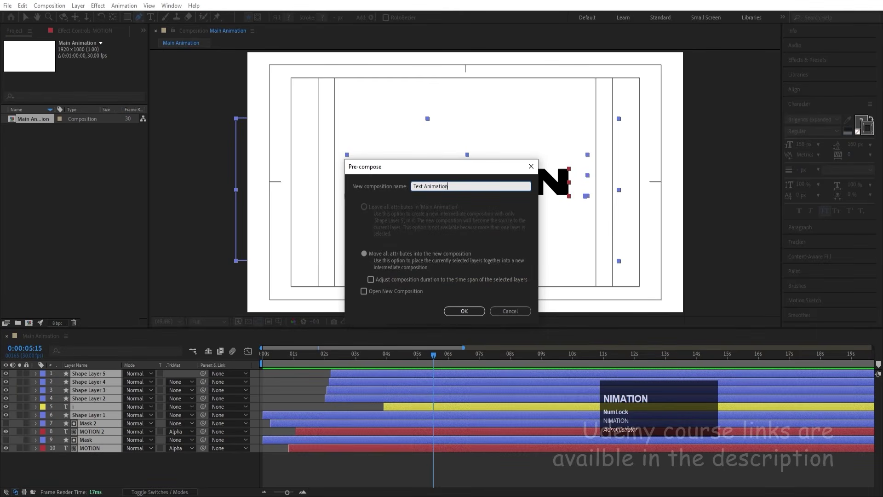
pyautogui.press('Return')
pyautogui.press('j')
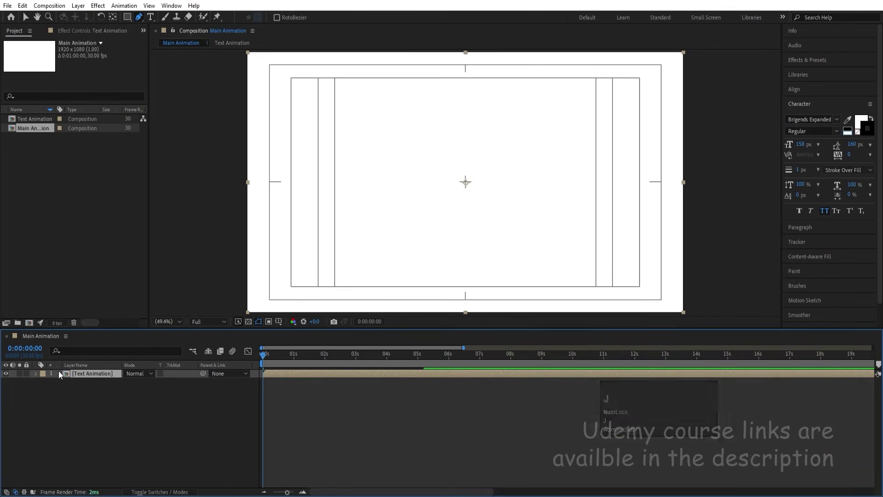
# Step: Set the Text Animation layer's scale to 110% and keyframe it at 0:00:00:00
pyautogui.press('s')
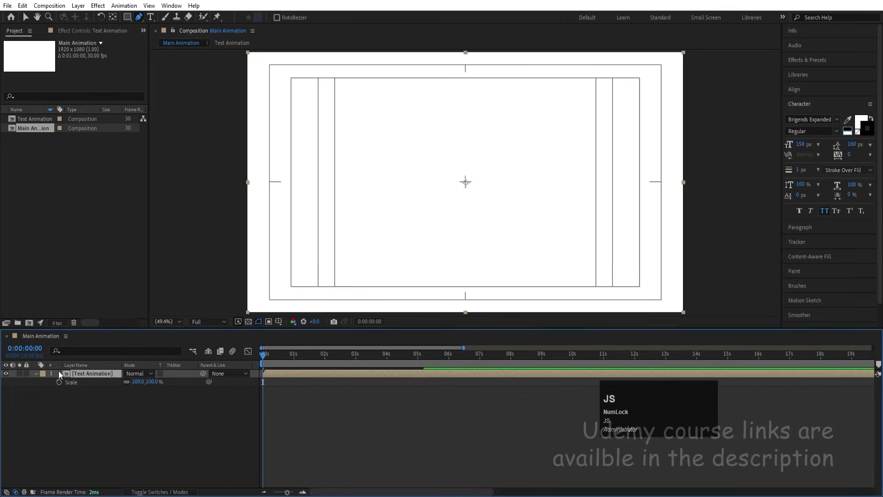
pyautogui.click(133, 381)
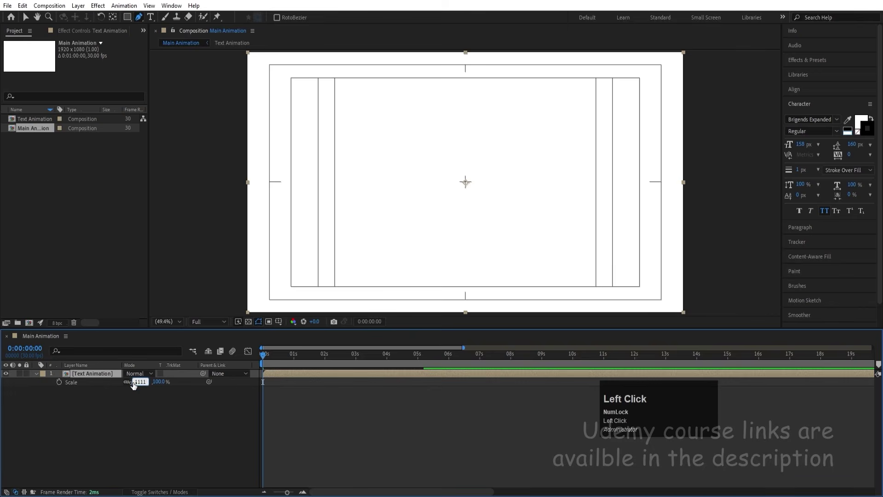
pyautogui.write('110')
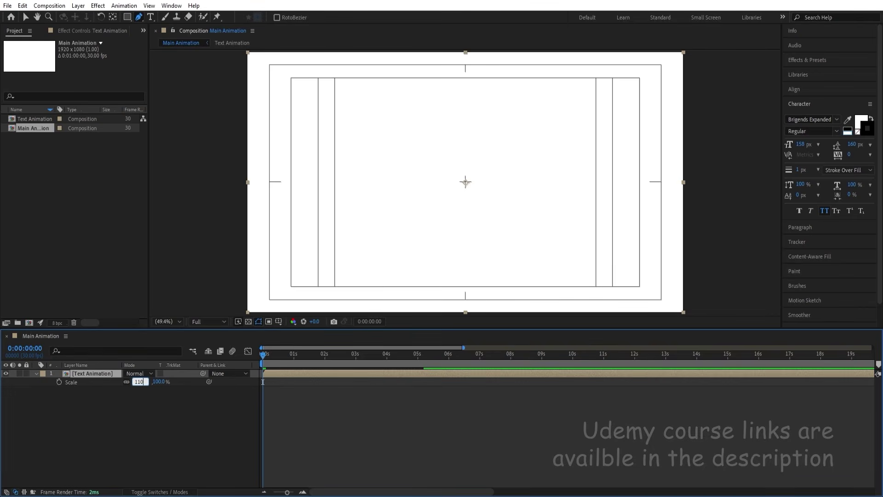
pyautogui.press('Return')
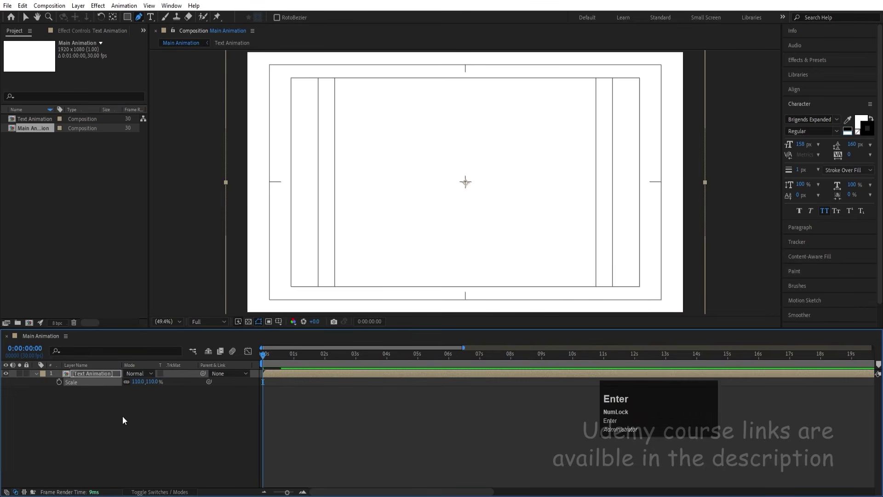
pyautogui.click(58, 382)
# Step: Preview the scaled animation and keyframe the Text Animation layer's scale at 100% at 0:00:07:00
pyautogui.press('space')
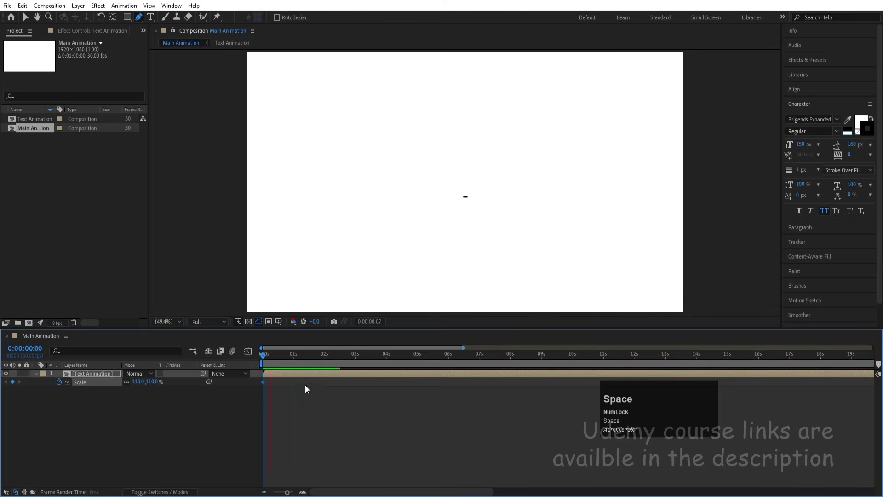
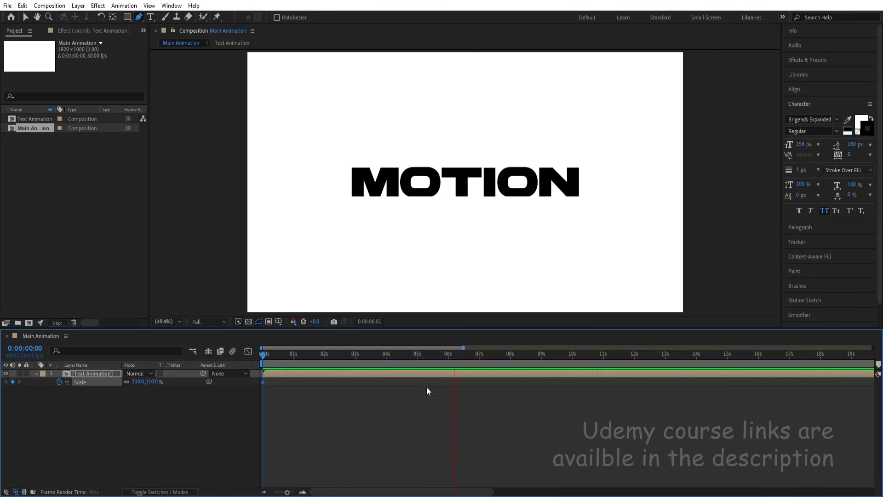
pyautogui.press('space')
pyautogui.click(479, 355)
pyautogui.moveTo(479, 357); pyautogui.dragTo(480, 357)
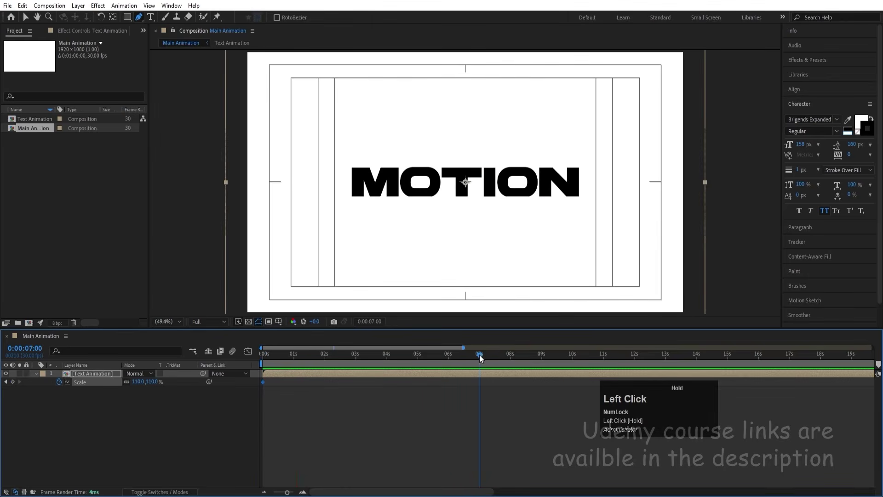
pyautogui.click(138, 382)
pyautogui.write('1')
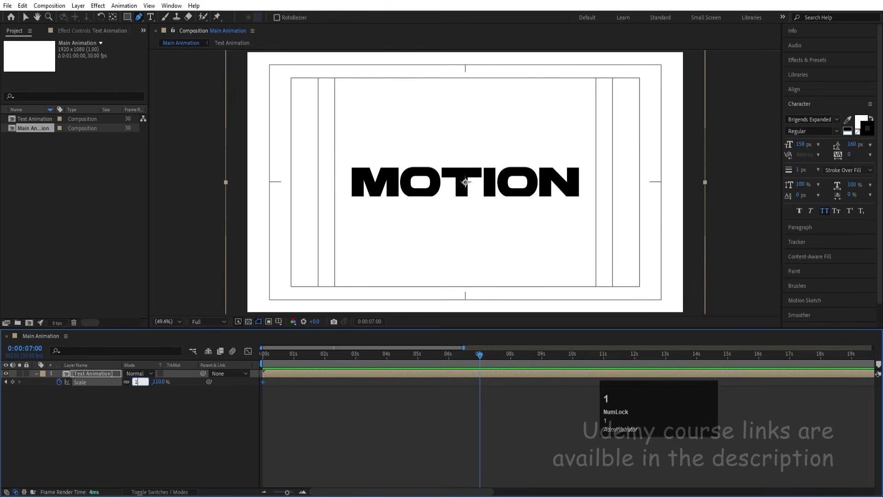
pyautogui.press('Return')
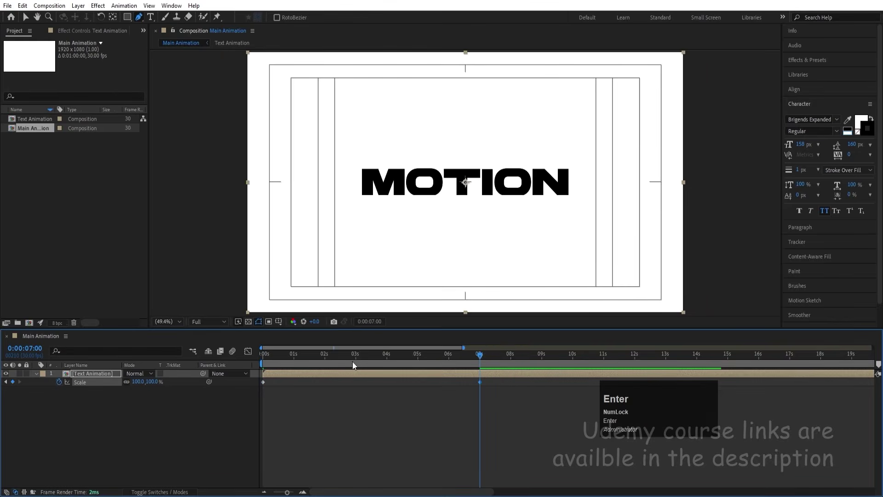
# Step: Apply the CC Light Sweep effect to the Text Animation layer, with the current time at 0:00:03:07
pyautogui.moveTo(366, 355); pyautogui.dragTo(363, 355)
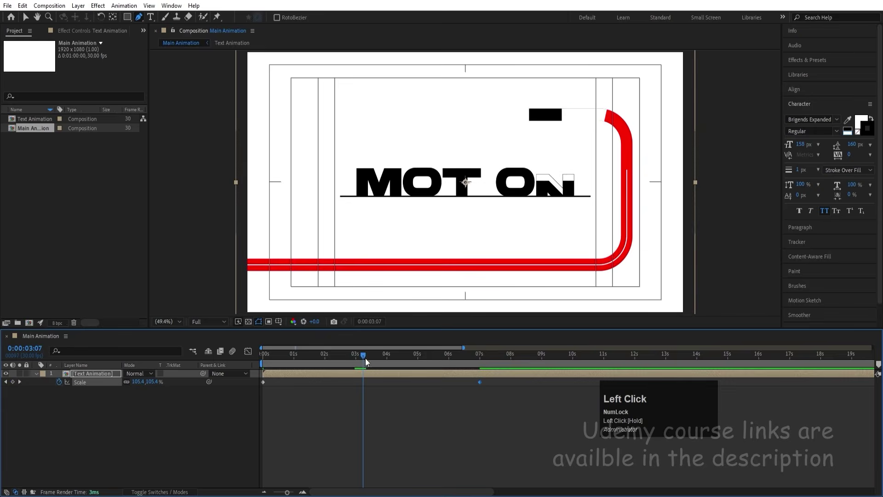
pyautogui.click(803, 61)
pyautogui.click(806, 72)
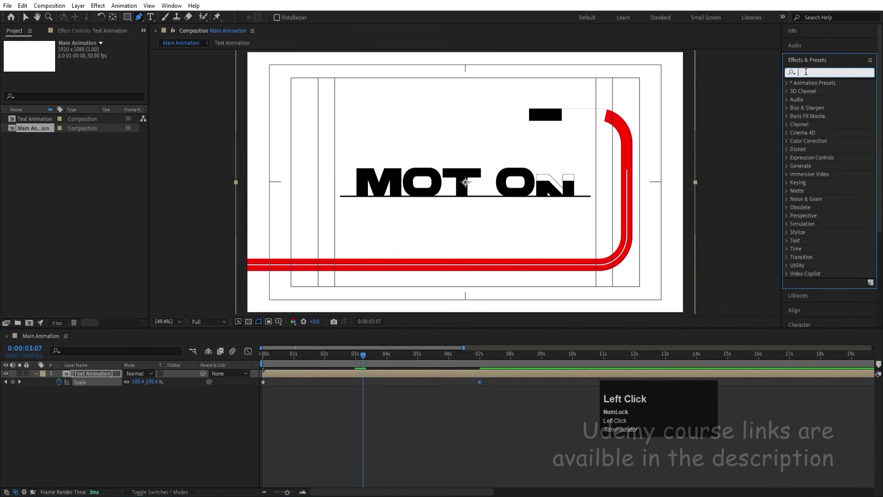
pyautogui.write('li')
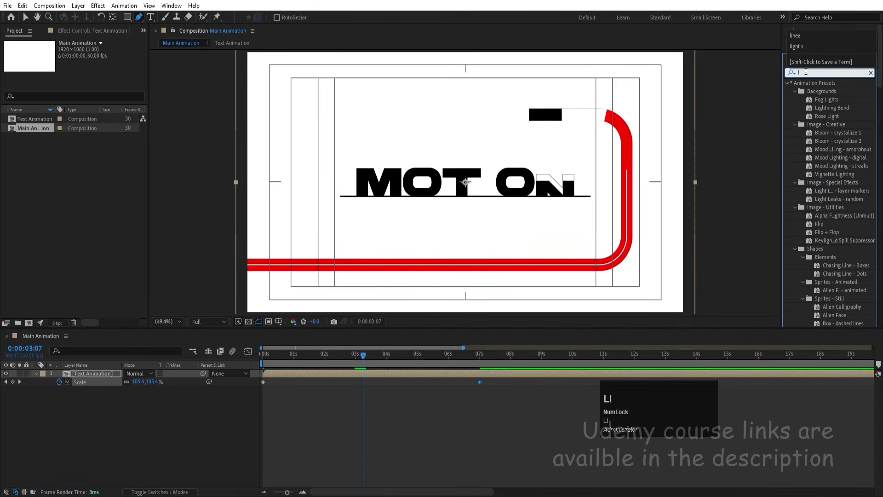
pyautogui.write('ght s')
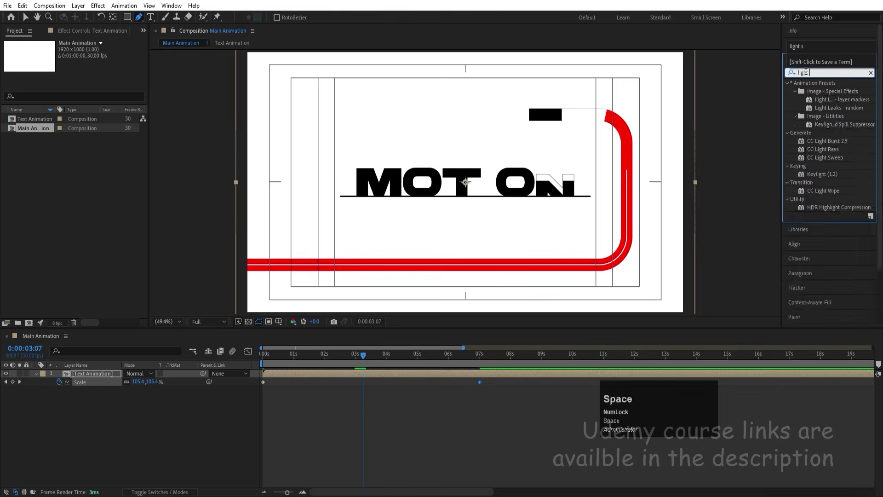
pyautogui.doubleClick(818, 90)
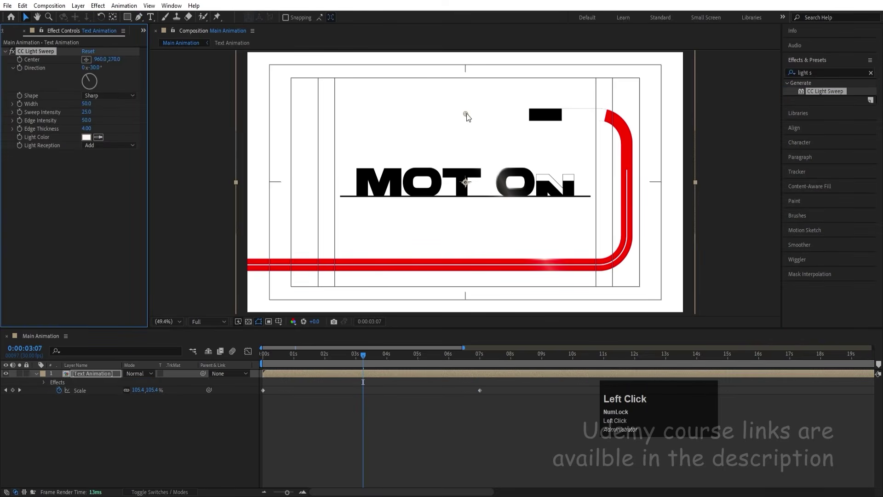
# Step: Move the light sweep's center left of the text to about 221.6, 325.8, and keyframe Center and Edge Intensity at 0:00:03:07
pyautogui.moveTo(466, 113); pyautogui.dragTo(292, 128)
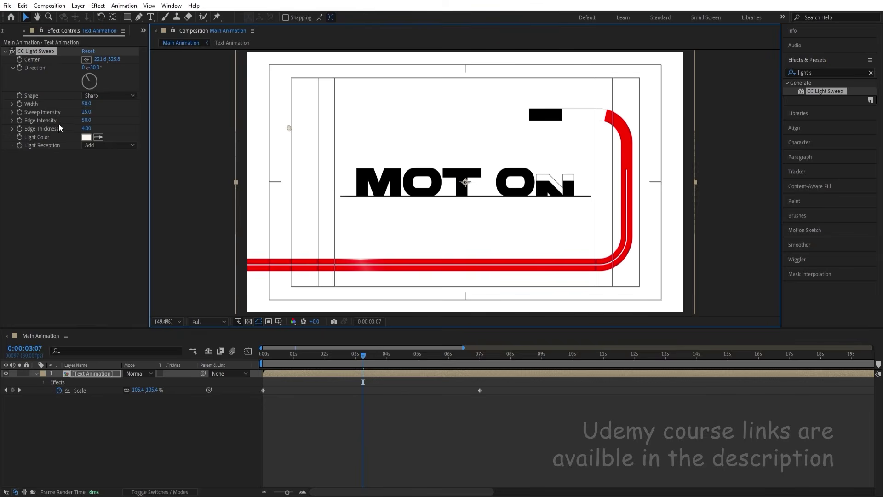
pyautogui.click(19, 124)
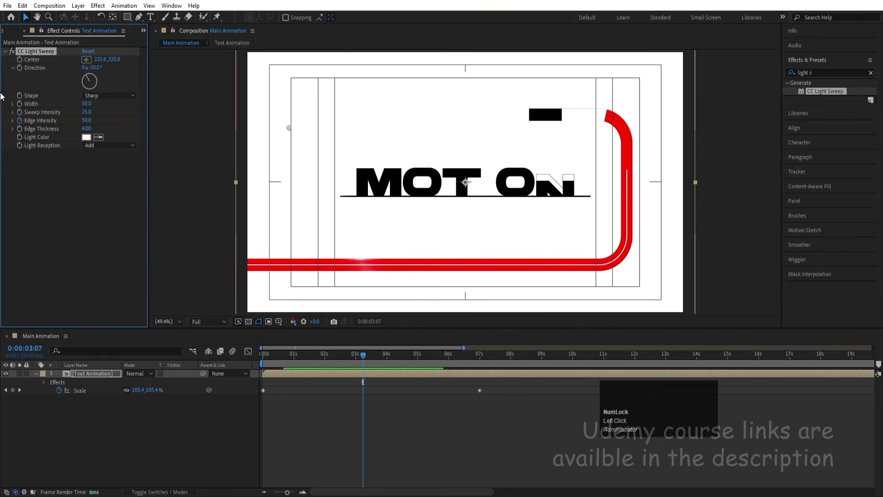
pyautogui.click(19, 60)
pyautogui.press('u')
pyautogui.click(368, 385)
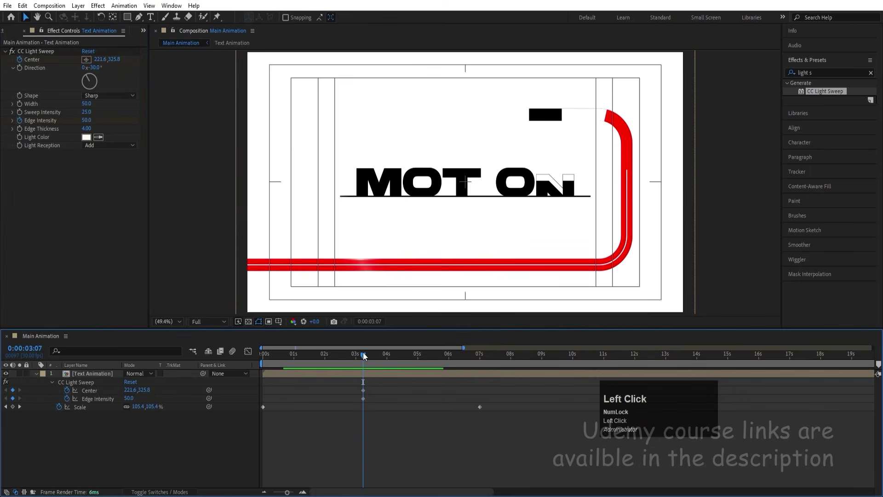
# Step: Keyframe the light sweep's center at about 1511.6, 325.8 at 0:00:07:00 and its edge intensity at 0 at 0:00:03:01
pyautogui.moveTo(363, 355); pyautogui.dragTo(479, 358)
pyautogui.moveTo(142, 392); pyautogui.dragTo(655, 315)
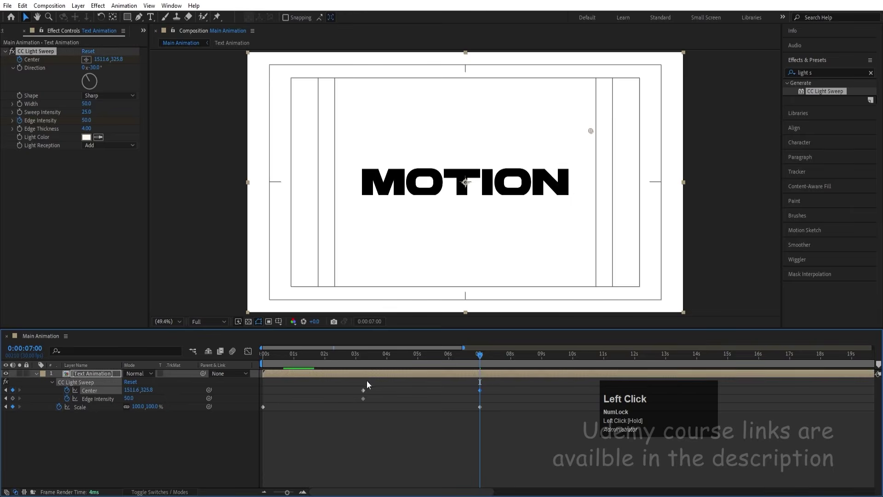
pyautogui.moveTo(363, 355); pyautogui.dragTo(358, 355)
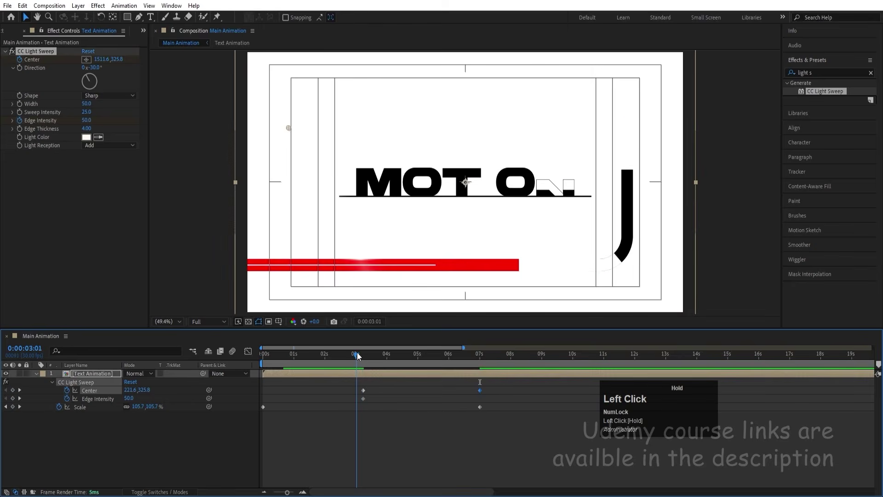
pyautogui.moveTo(127, 399); pyautogui.dragTo(42, 419)
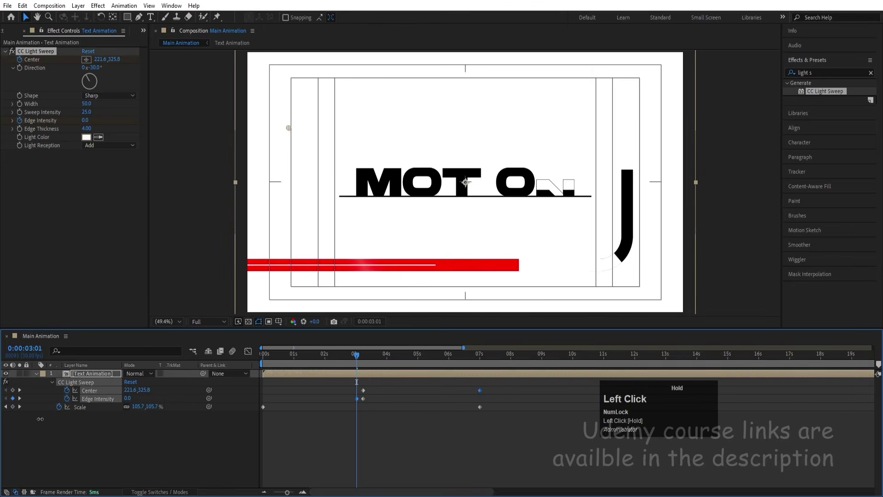
# Step: Preview the light sweep across the text and end the work area at 0:00:07:00
pyautogui.press('space')
pyautogui.click(352, 442)
pyautogui.press('space')
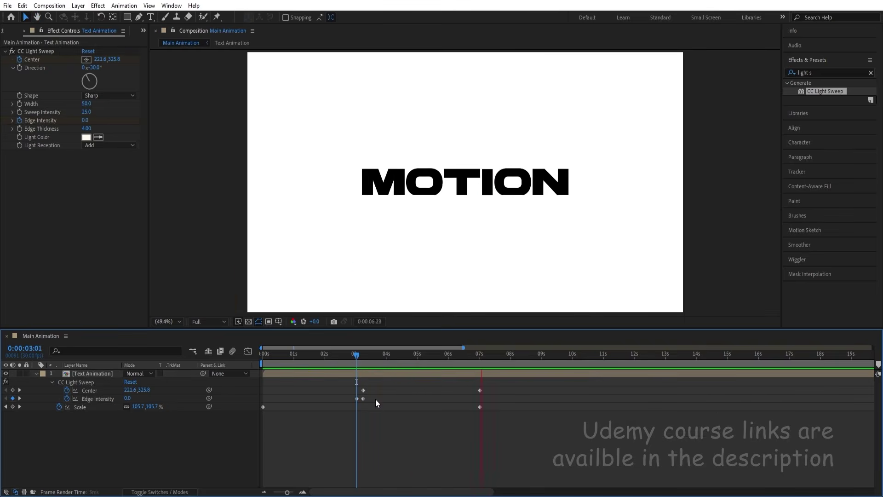
pyautogui.press('space')
pyautogui.press('j')
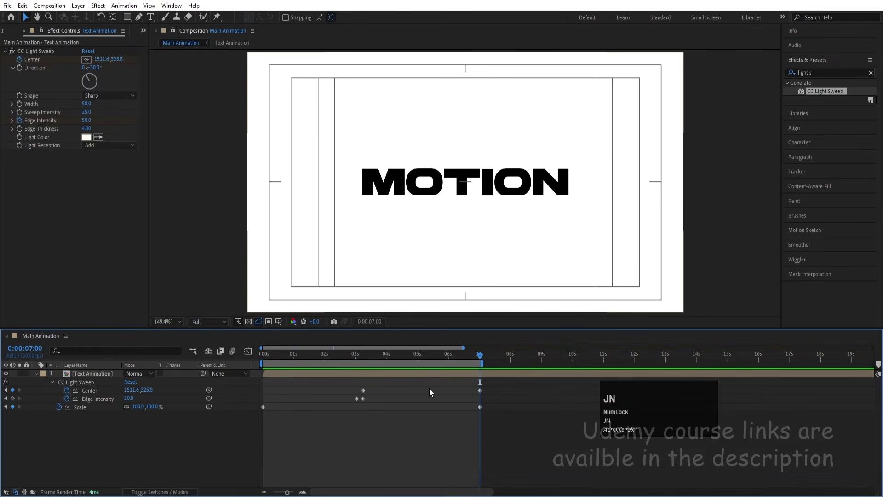
pyautogui.press('space')
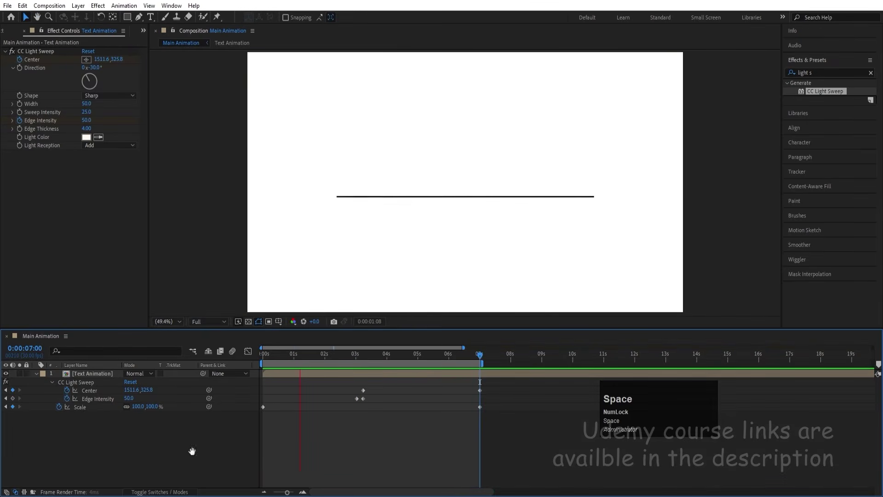
pyautogui.click(161, 465)
# Step: Create a composition-sized white solid and place it below the Text Animation layer as the background
pyautogui.hotkey('ctrl', 'y')
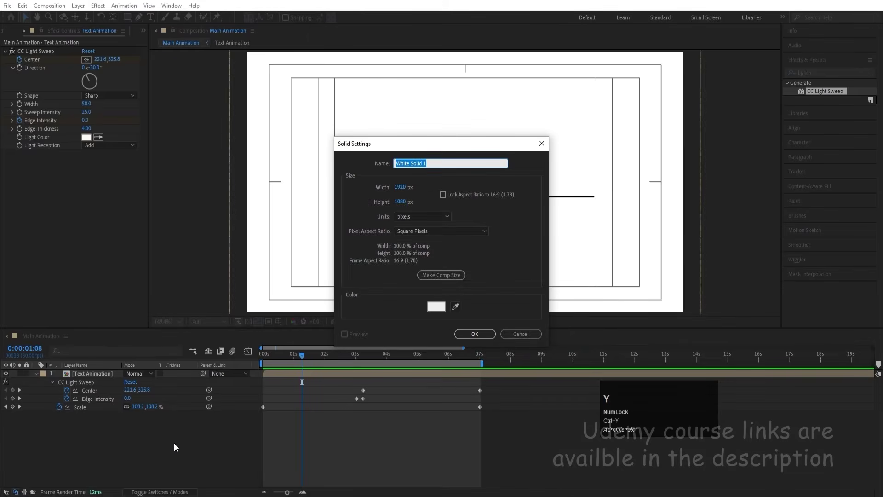
pyautogui.press('Return')
pyautogui.moveTo(101, 373); pyautogui.dragTo(103, 415)
# Step: Apply a Gradient Ramp effect to the white solid and swap its start and end colours
pyautogui.click(827, 71)
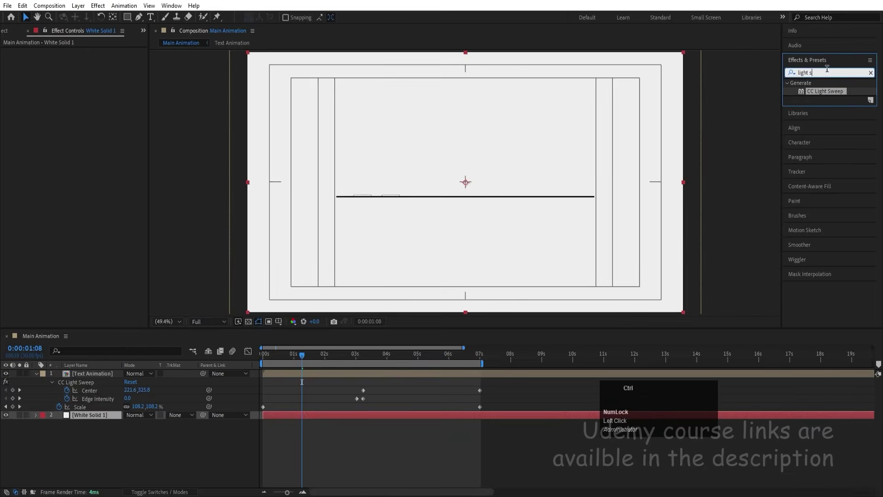
pyautogui.write('ramp')
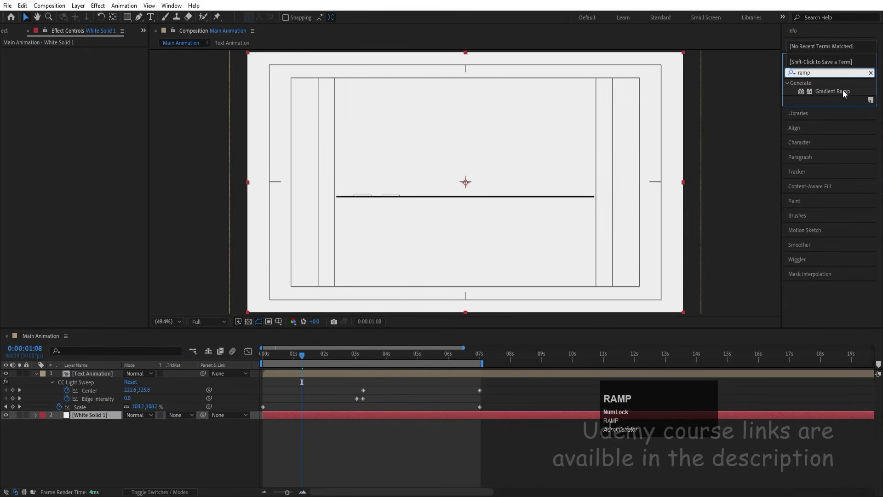
pyautogui.doubleClick(842, 91)
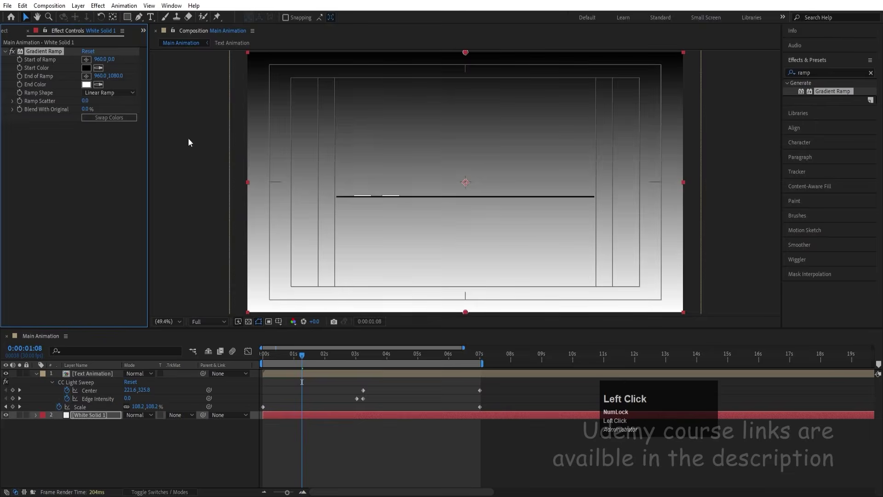
pyautogui.click(126, 121)
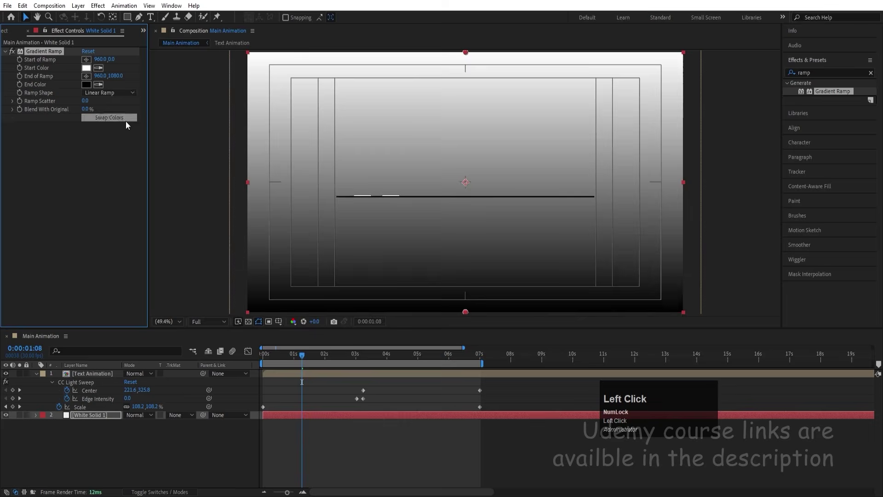
# Step: Set the background gradient's end colour to light grey C5C5C5
pyautogui.click(85, 86)
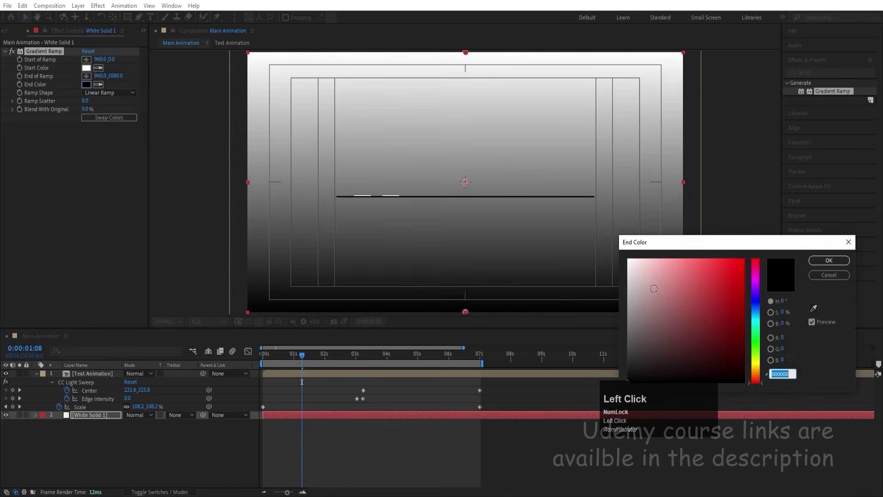
pyautogui.moveTo(627, 278); pyautogui.dragTo(617, 284)
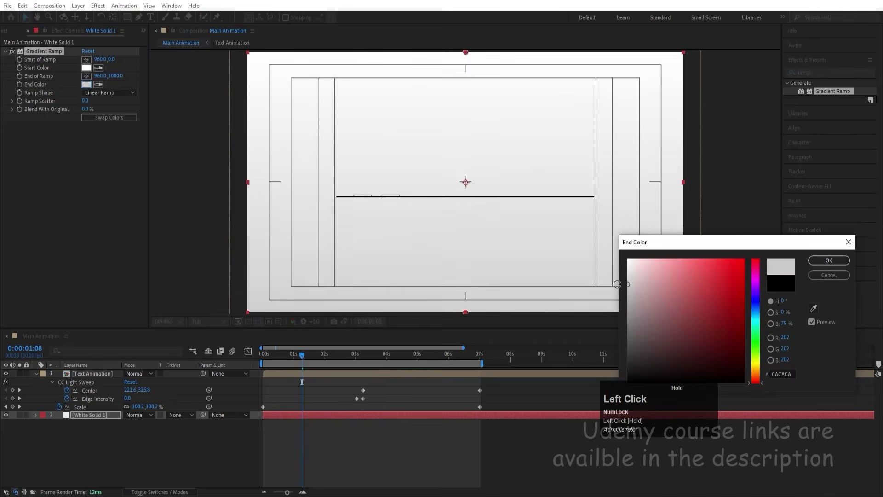
pyautogui.press('Return')
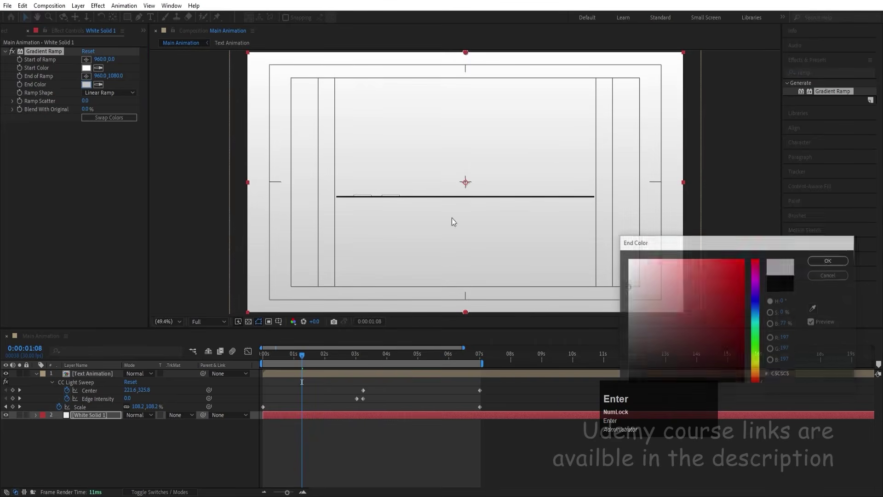
# Step: Move the gradient's start point to about 964.5, 326.2 and its end point to about 962.0, 875.3
pyautogui.click(86, 60)
pyautogui.click(467, 95)
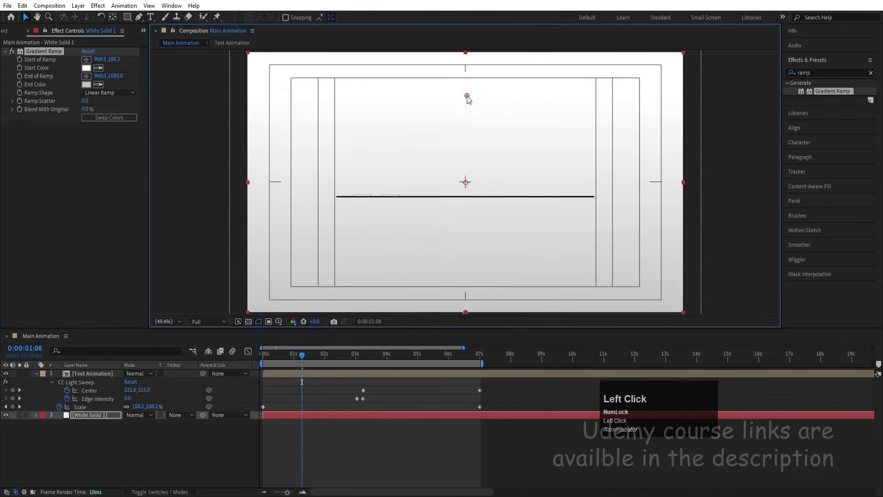
pyautogui.moveTo(467, 95); pyautogui.dragTo(468, 121)
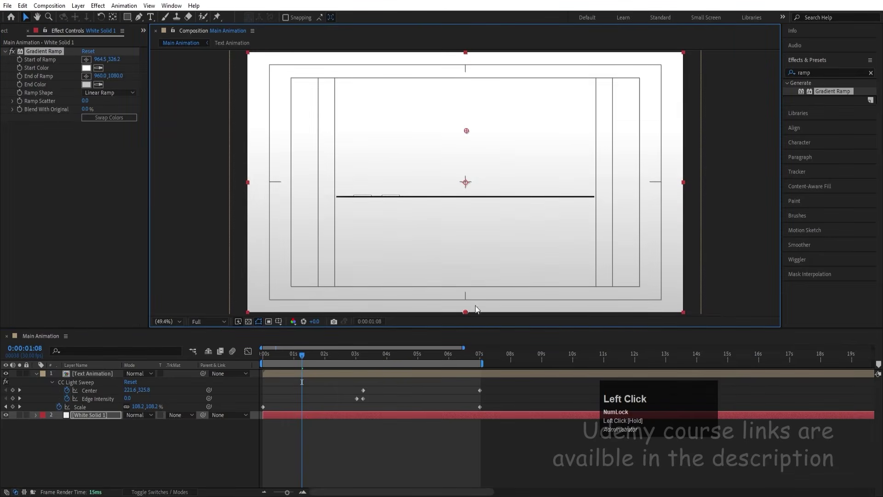
pyautogui.moveTo(465, 288); pyautogui.dragTo(466, 264)
# Step: Play the animation from 0:00:00:00 to check the text against the gradient background
pyautogui.press('space')
pyautogui.click(302, 437)
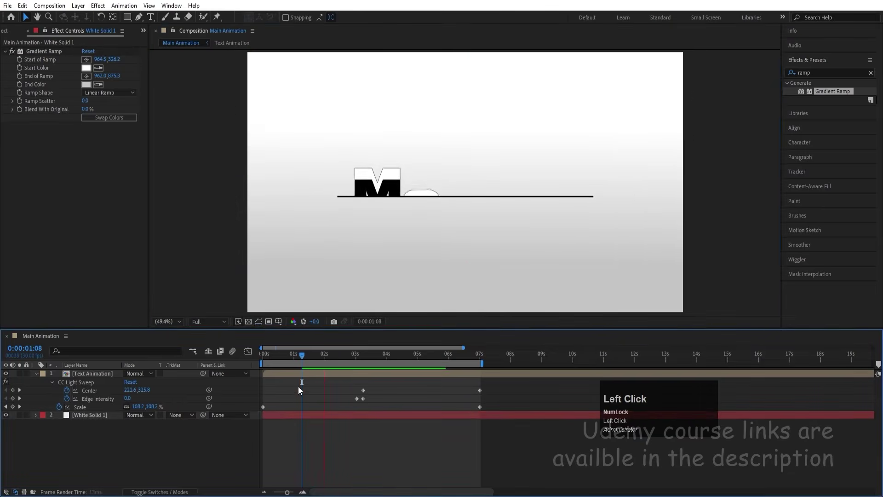
pyautogui.press('space')
pyautogui.moveTo(295, 356); pyautogui.dragTo(233, 363)
pyautogui.press('space')
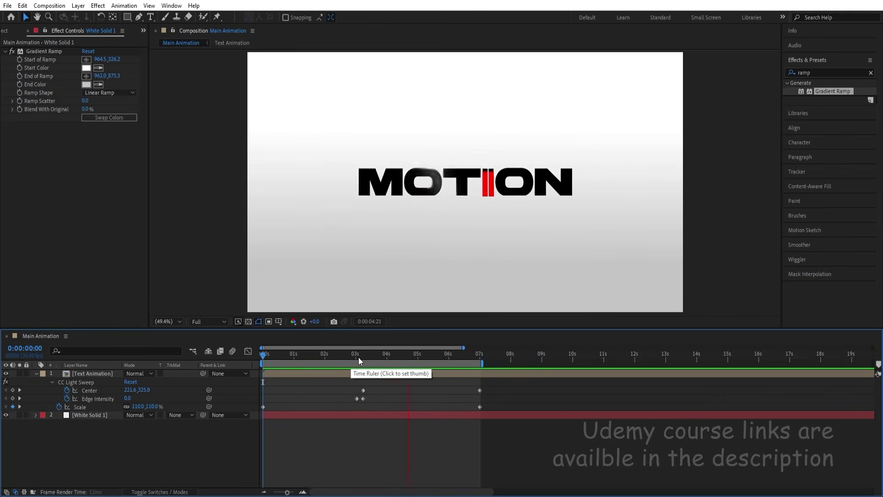
# Step: In the Text Animation composition, set the lowest MOTION text layer to no fill colour so only its stroke is drawn
pyautogui.press('space')
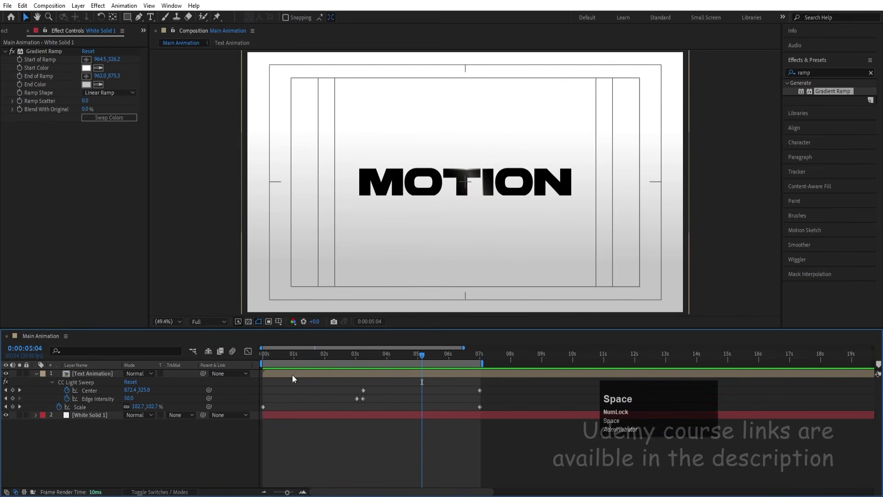
pyautogui.doubleClick(291, 373)
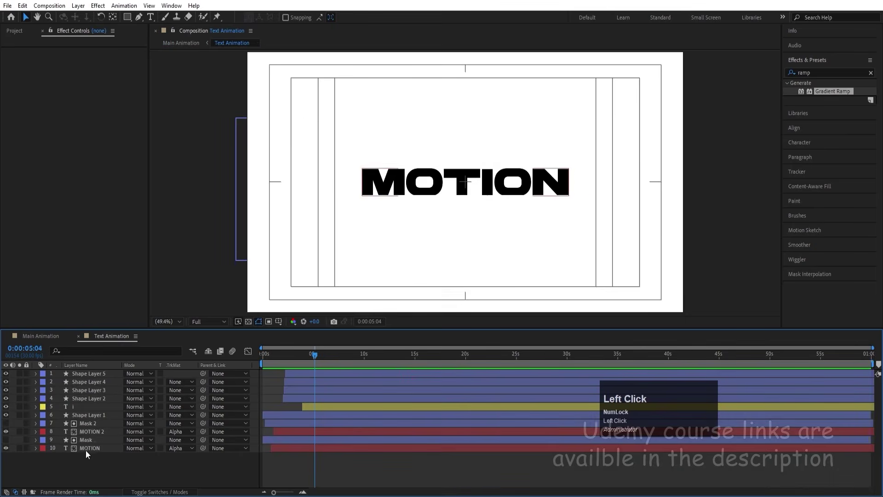
pyautogui.click(86, 449)
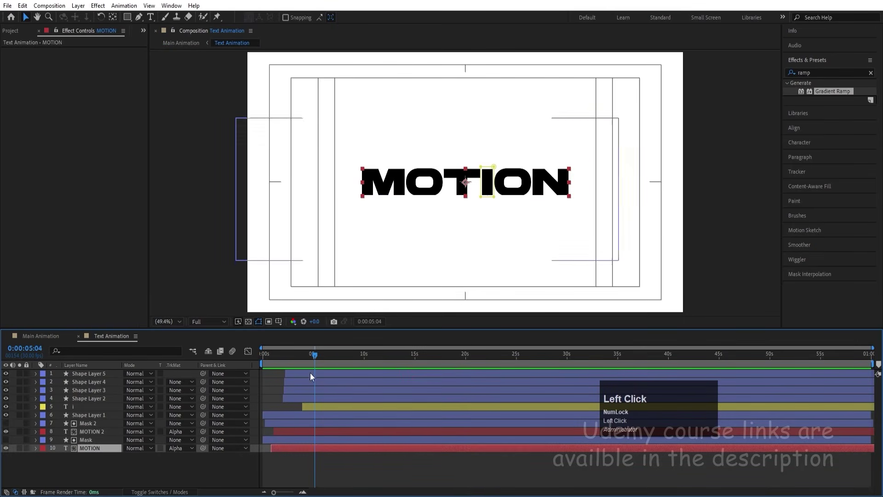
pyautogui.moveTo(298, 353); pyautogui.dragTo(291, 349)
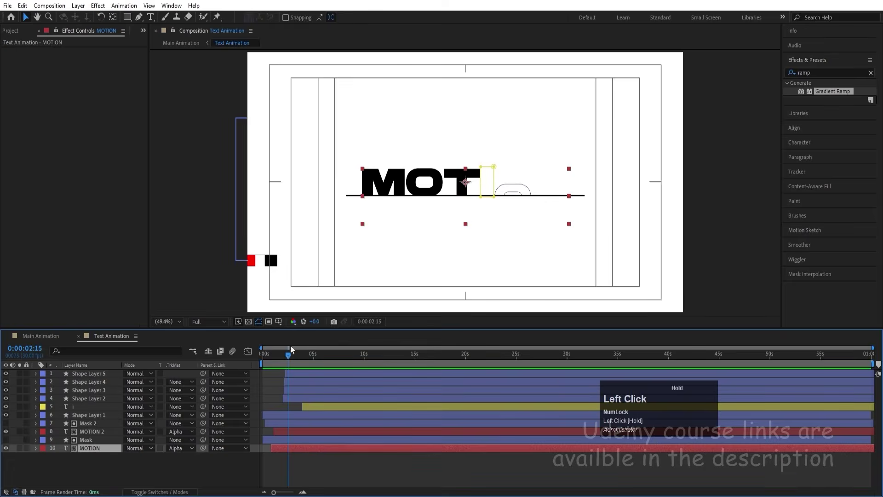
pyautogui.click(800, 143)
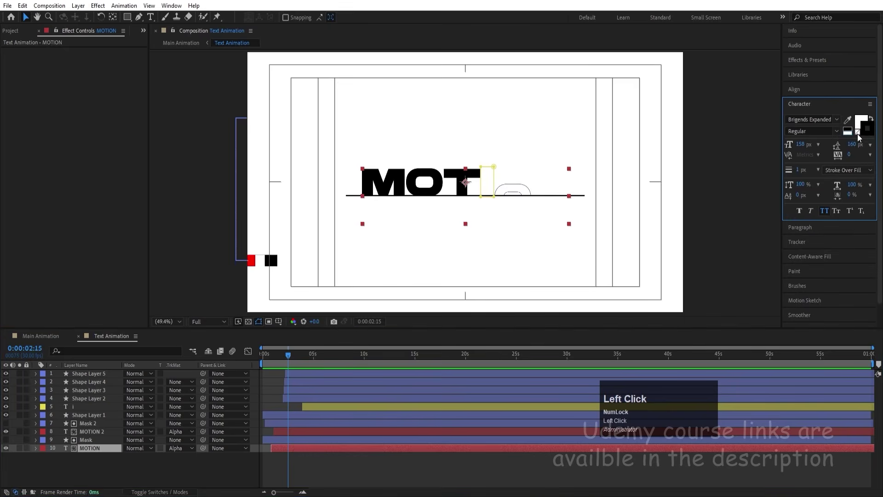
pyautogui.click(858, 133)
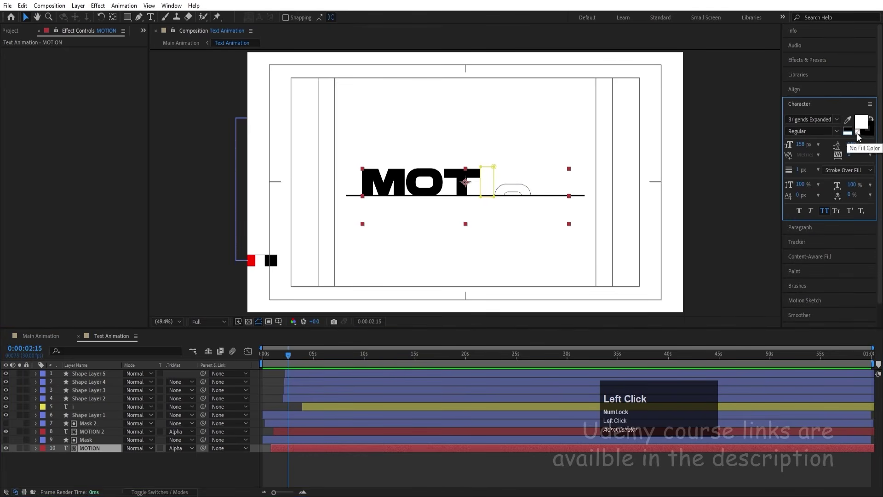
# Step: Return to the Main Animation composition and play it from 0:00:00:00 to check the unfilled outline letters against the gradient
pyautogui.click(42, 336)
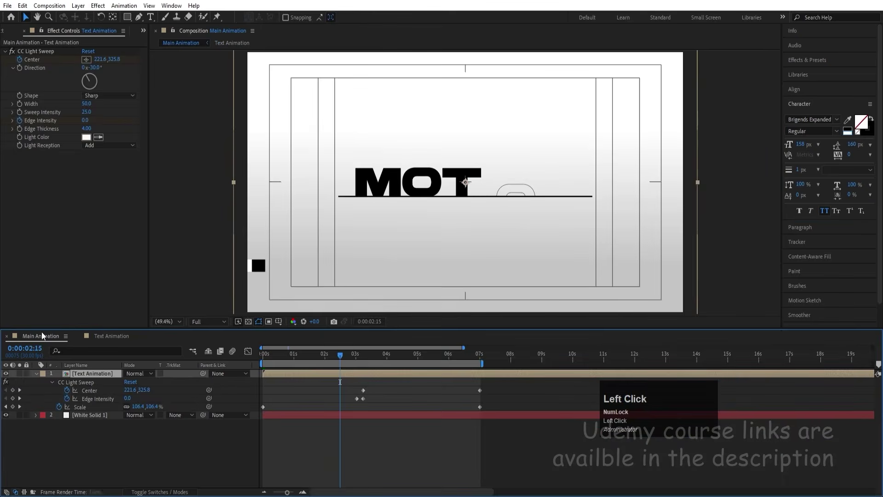
pyautogui.click(261, 355)
pyautogui.press('space')
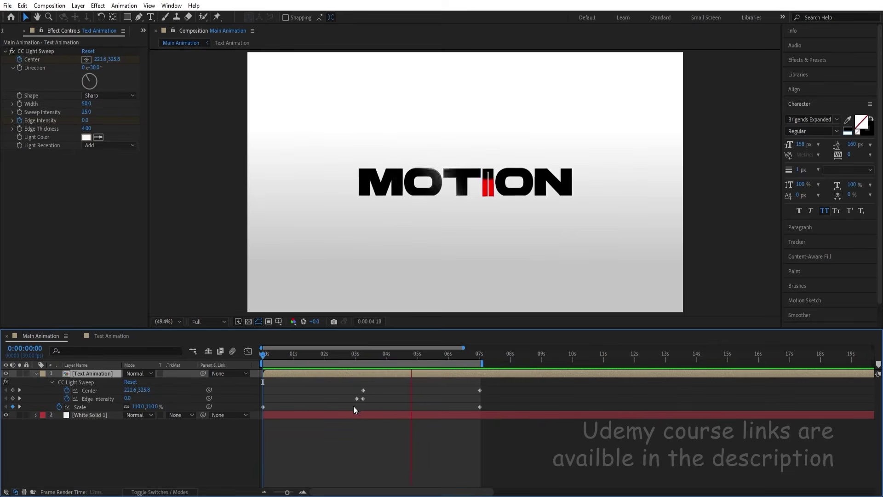
pyautogui.press('space')
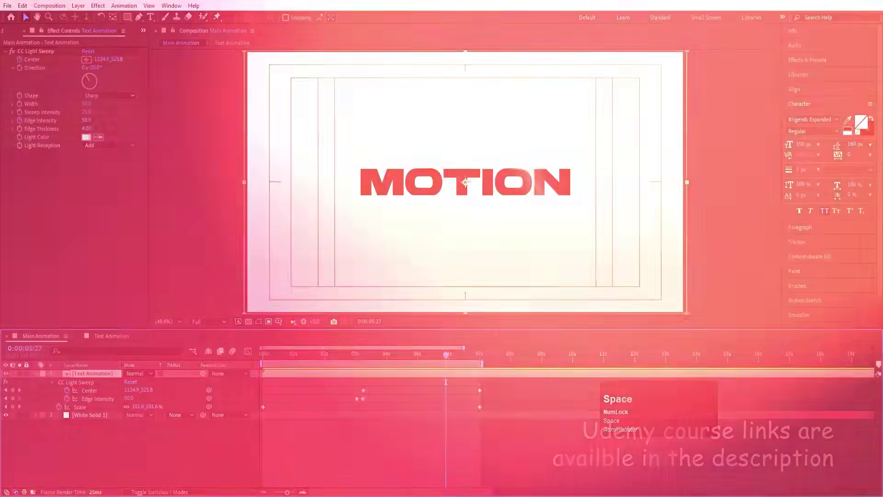